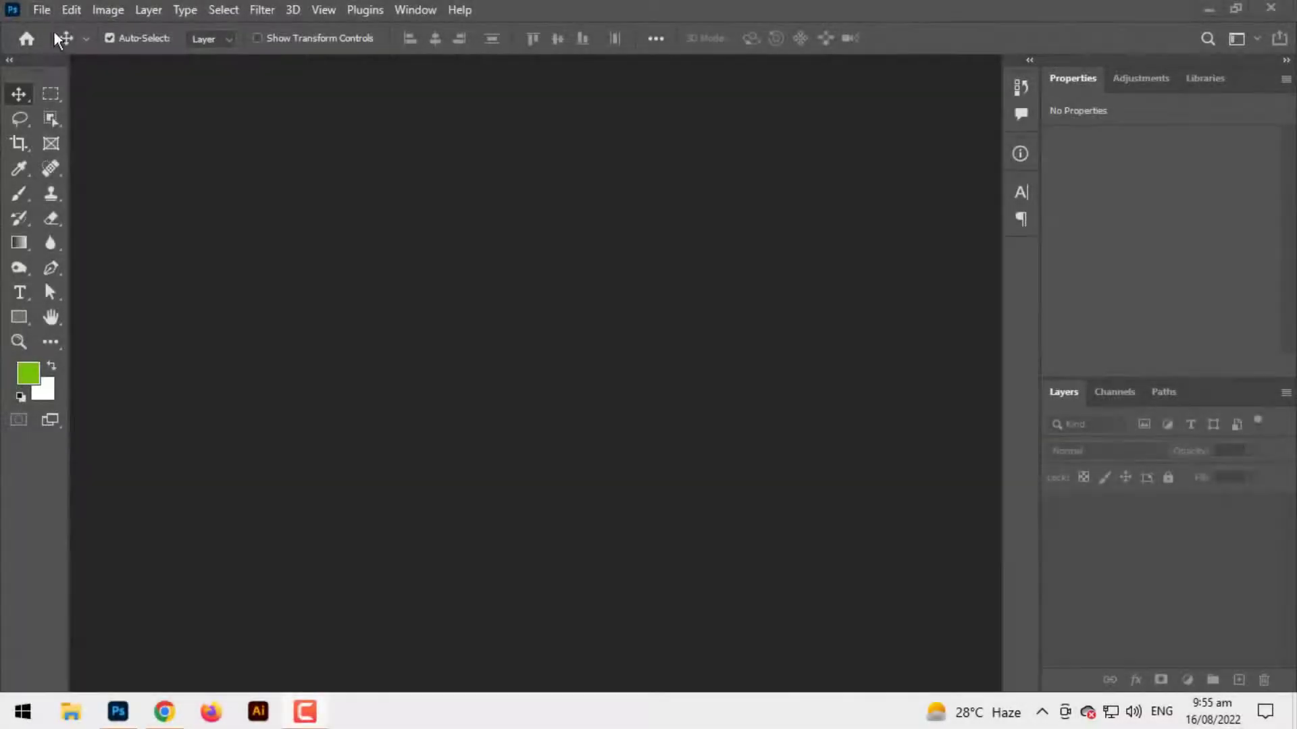
Create a 3.5 × 2 in, 300 ppi document named 'Rent A Car Business Card Design'
{"action": "key", "text": "ctrl+n"}
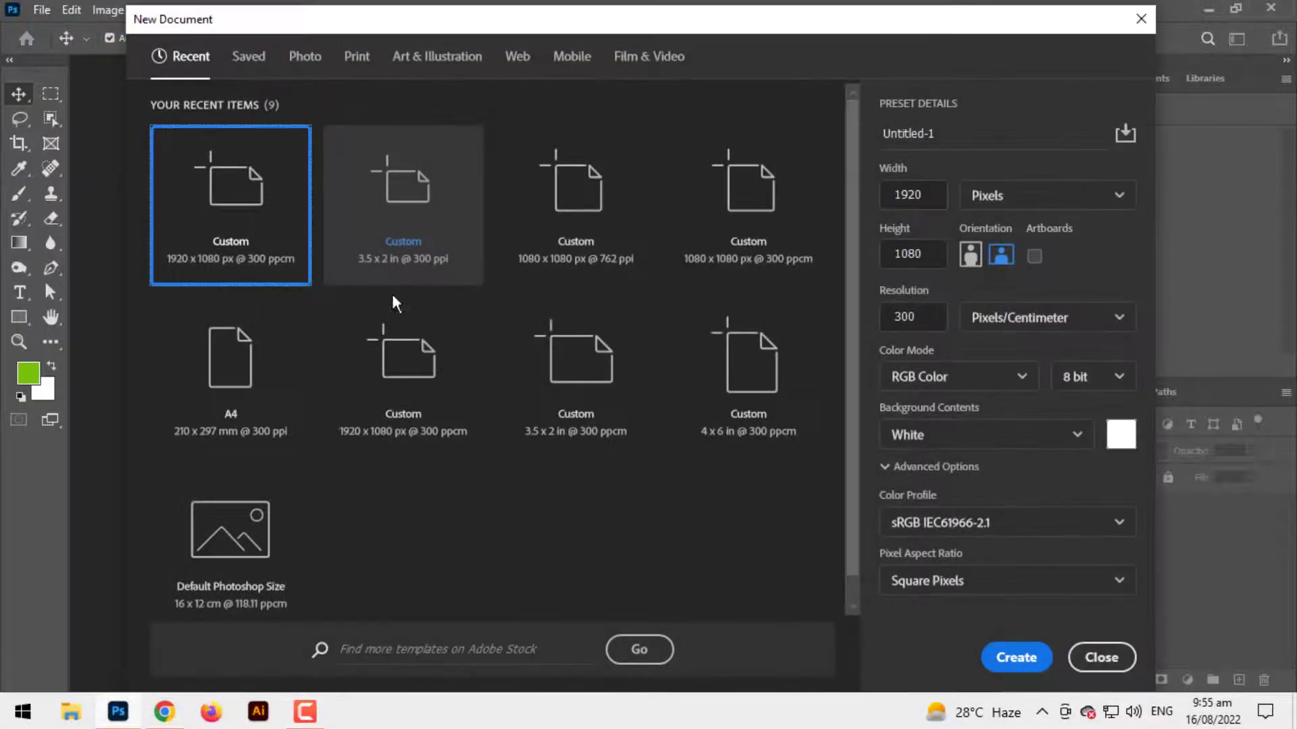
{"action": "left_click", "coordinate": [403, 223]}
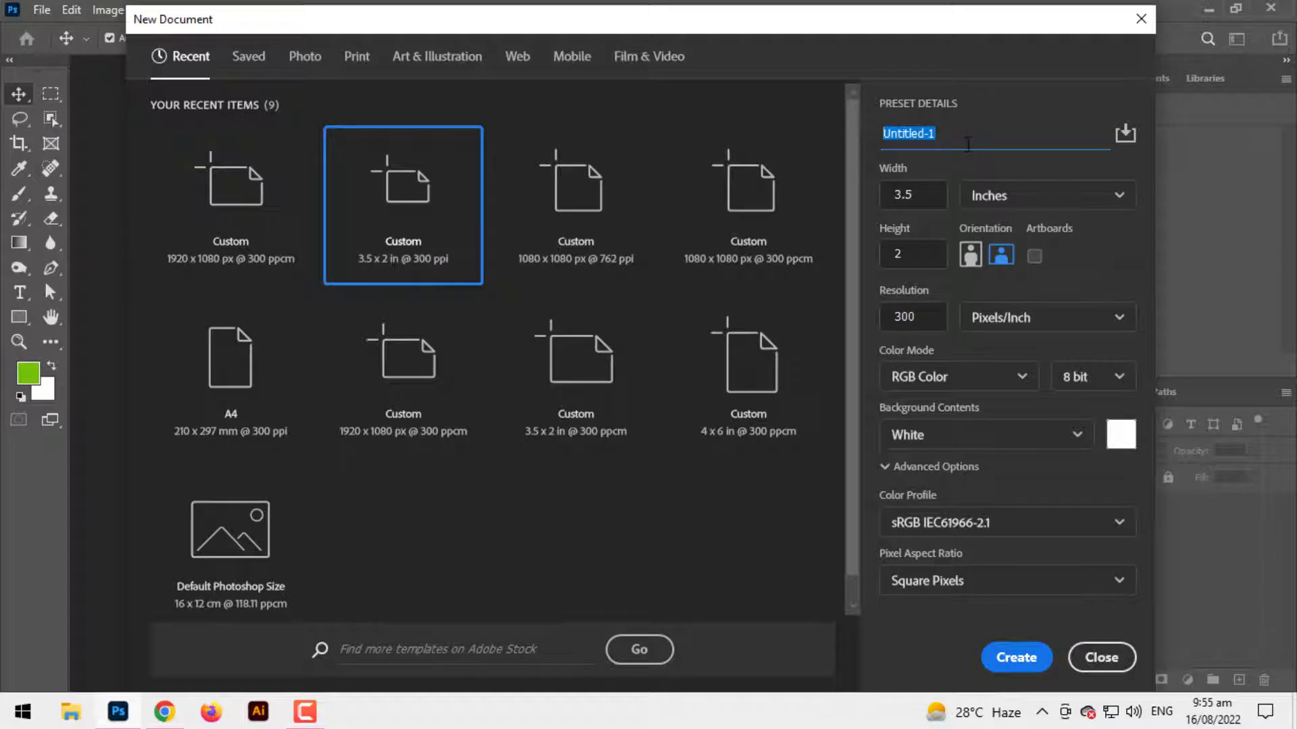
{"action": "type", "text": "Rent A Car Business Card Design"}
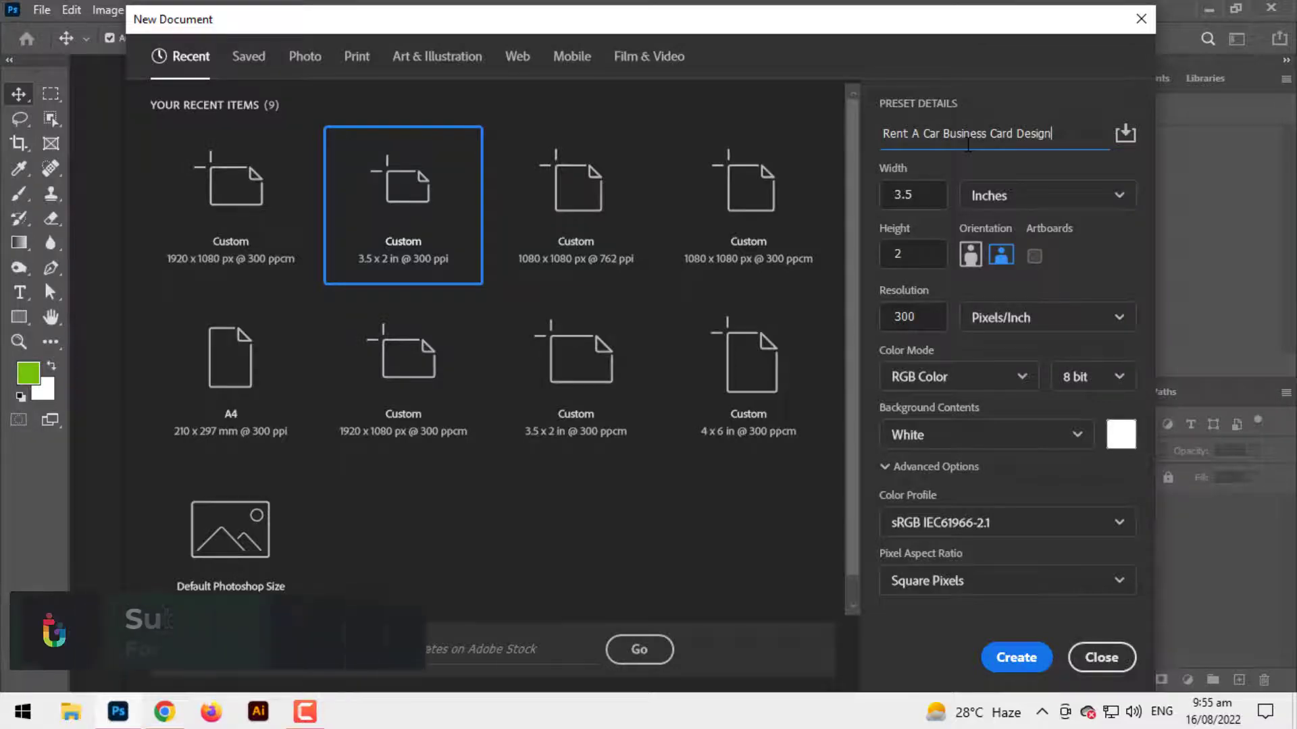
{"action": "key", "text": "Return"}
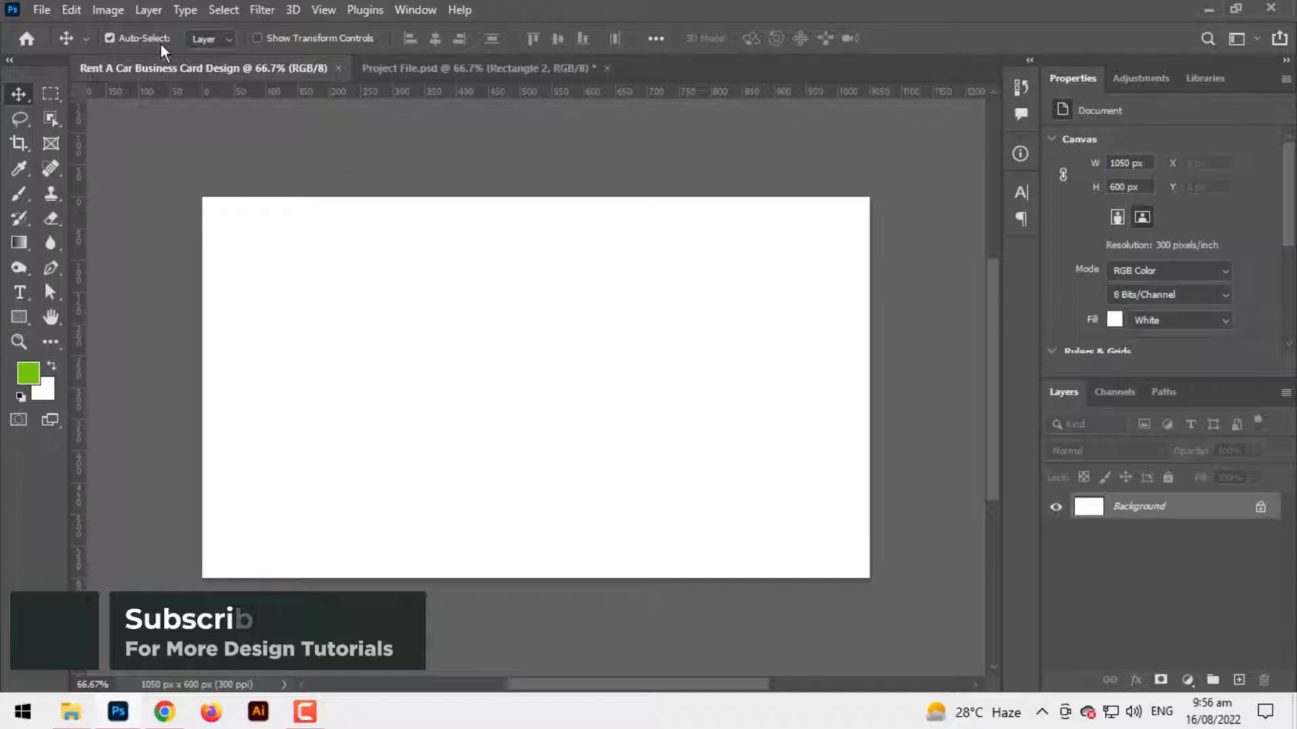
Embed the 5498 forest photo scaled to cover the card, and delete the white Background layer
{"action": "left_click", "coordinate": [41, 10]}
{"action": "left_click", "coordinate": [118, 388]}
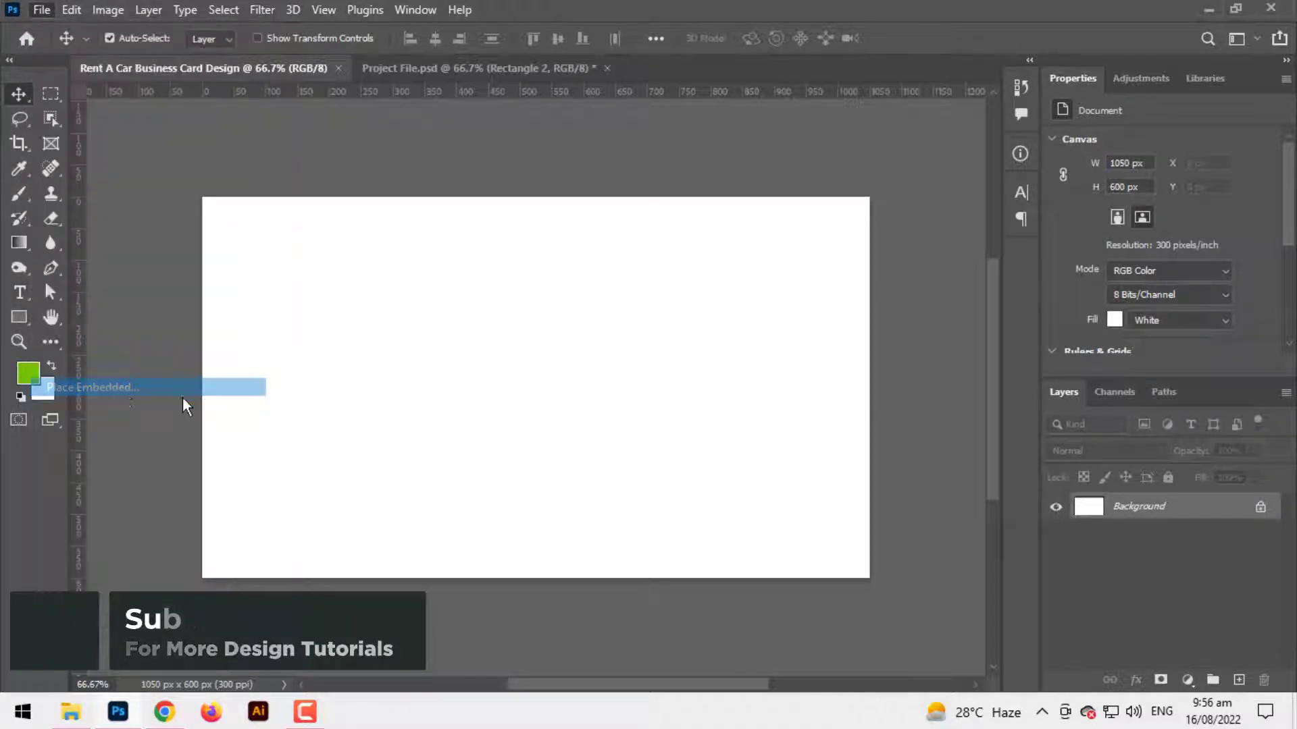
{"action": "double_click", "coordinate": [224, 213]}
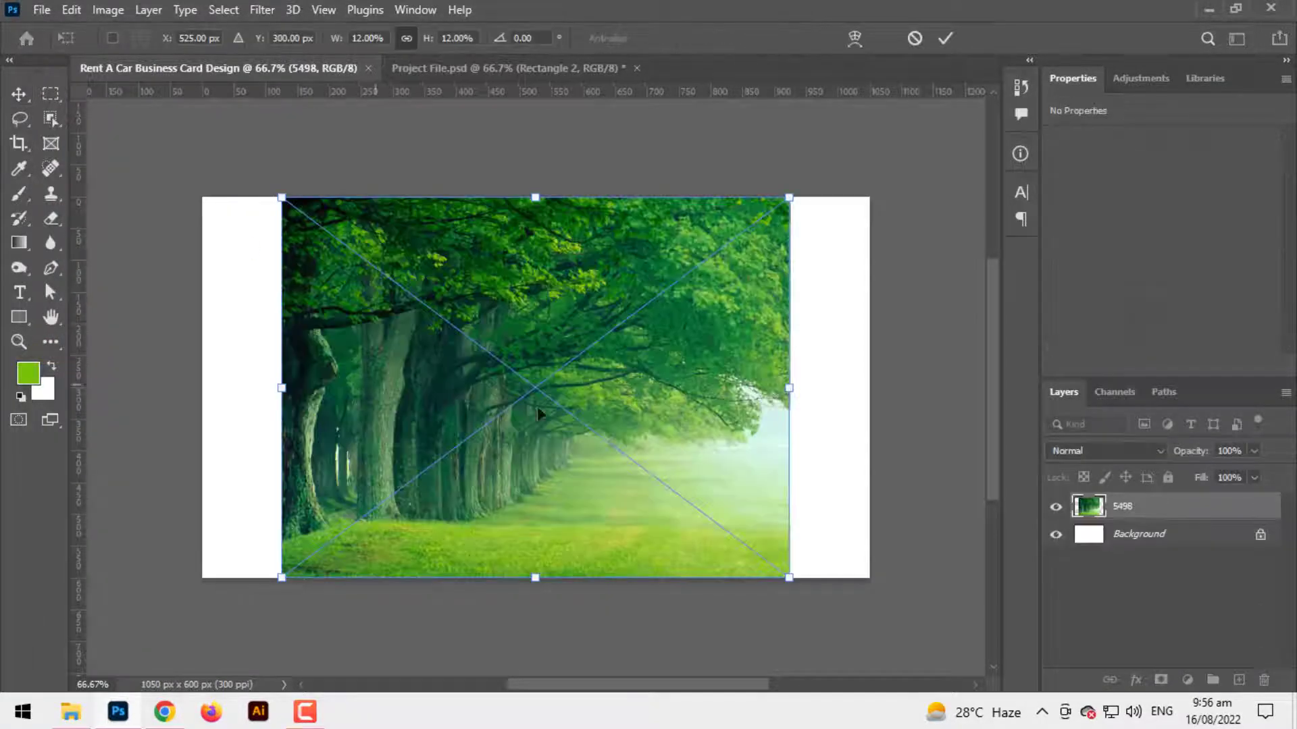
{"action": "left_click_drag", "start_coordinate": [813, 393], "coordinate": [873, 387]}
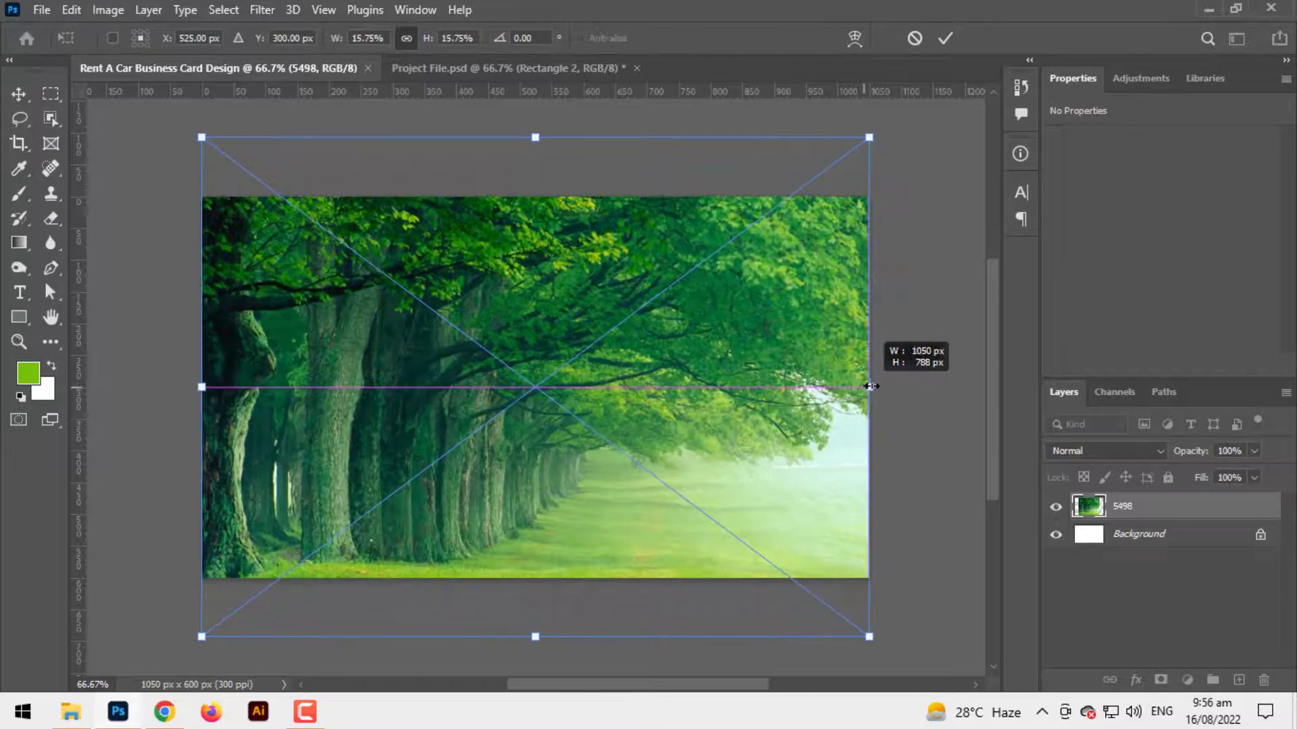
{"action": "left_click_drag", "start_coordinate": [819, 424], "coordinate": [830, 395]}
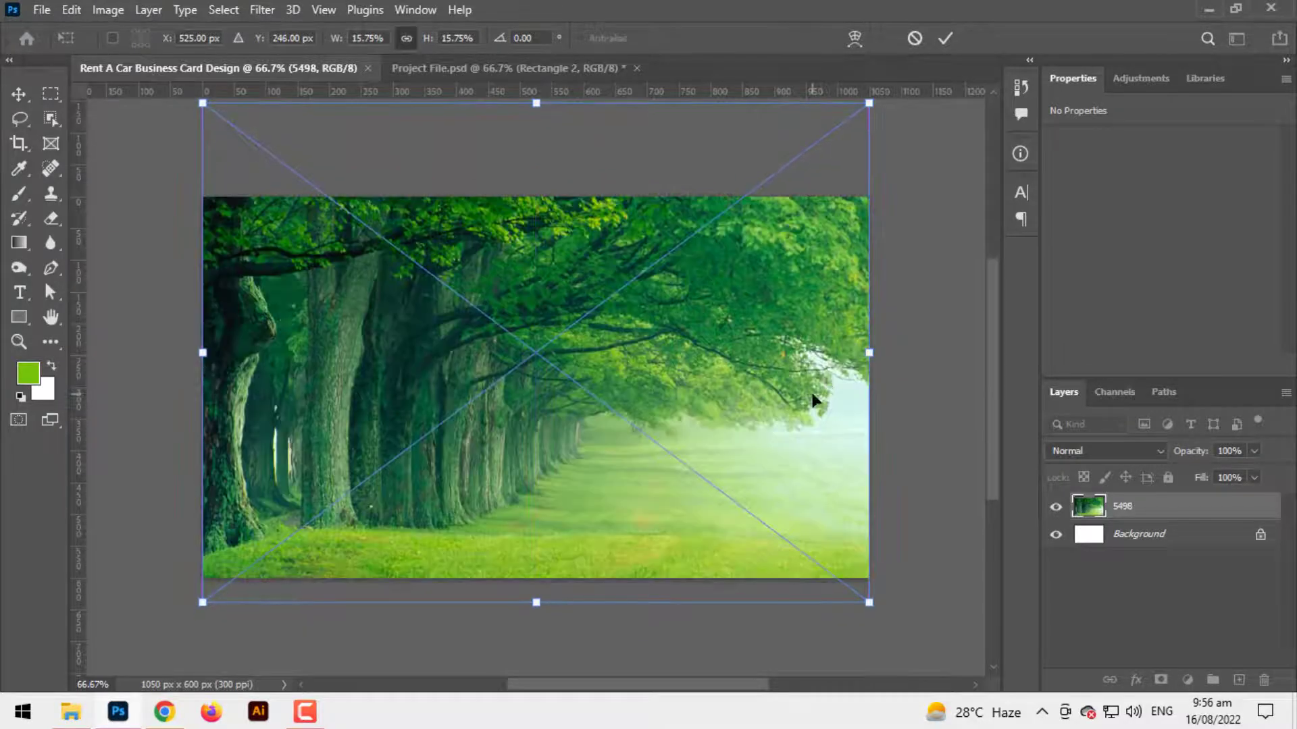
{"action": "key", "text": "Return"}
{"action": "left_click", "coordinate": [1155, 552]}
{"action": "key", "text": "Delete"}
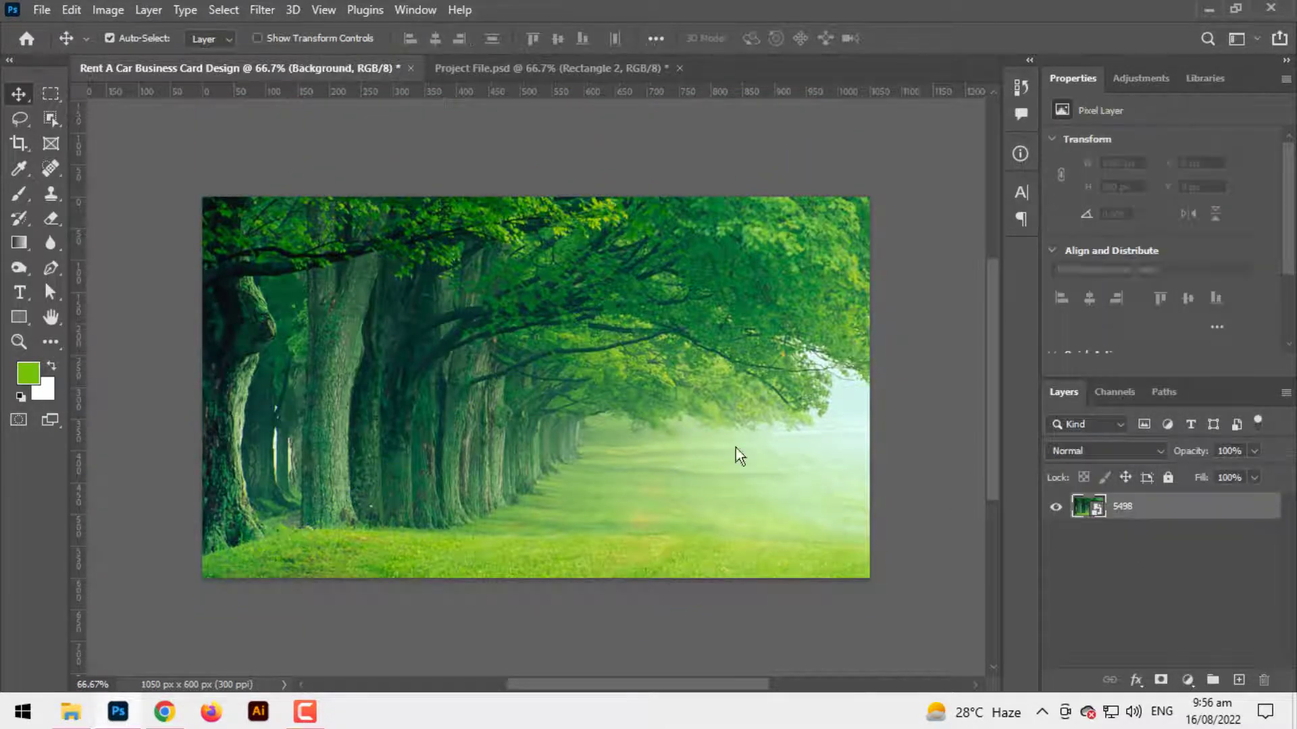
Draw a card-sized black rectangle and set its layer opacity to 60%
{"action": "key", "text": "u"}
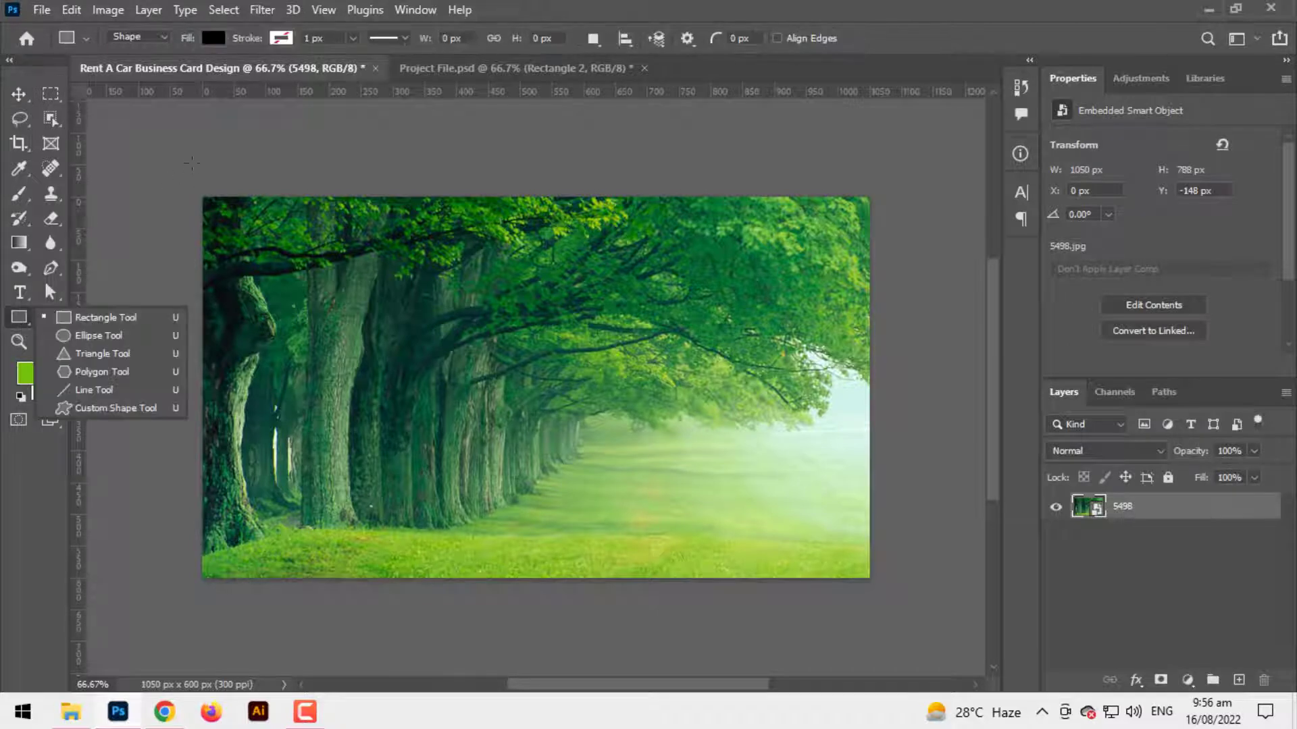
{"action": "left_click_drag", "start_coordinate": [198, 188], "coordinate": [881, 590]}
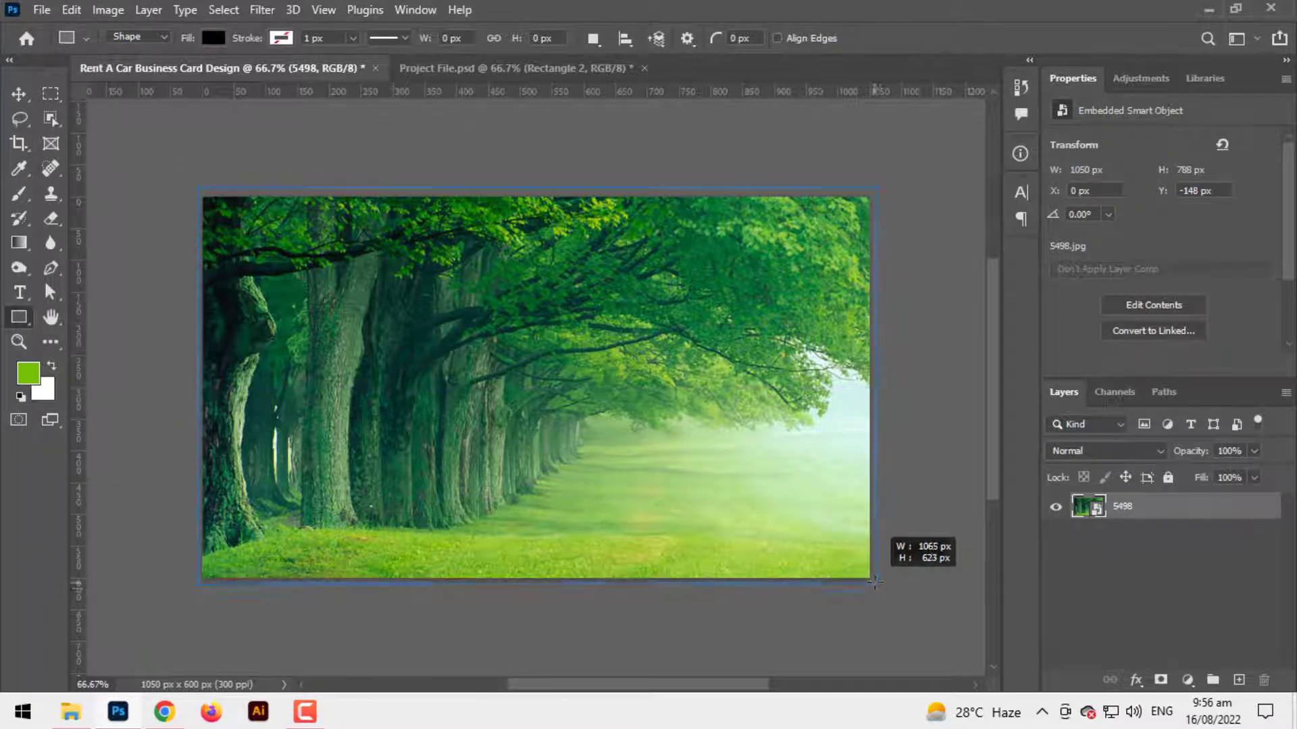
{"action": "left_click_drag", "start_coordinate": [881, 590], "coordinate": [874, 582]}
{"action": "left_click", "coordinate": [1239, 452]}
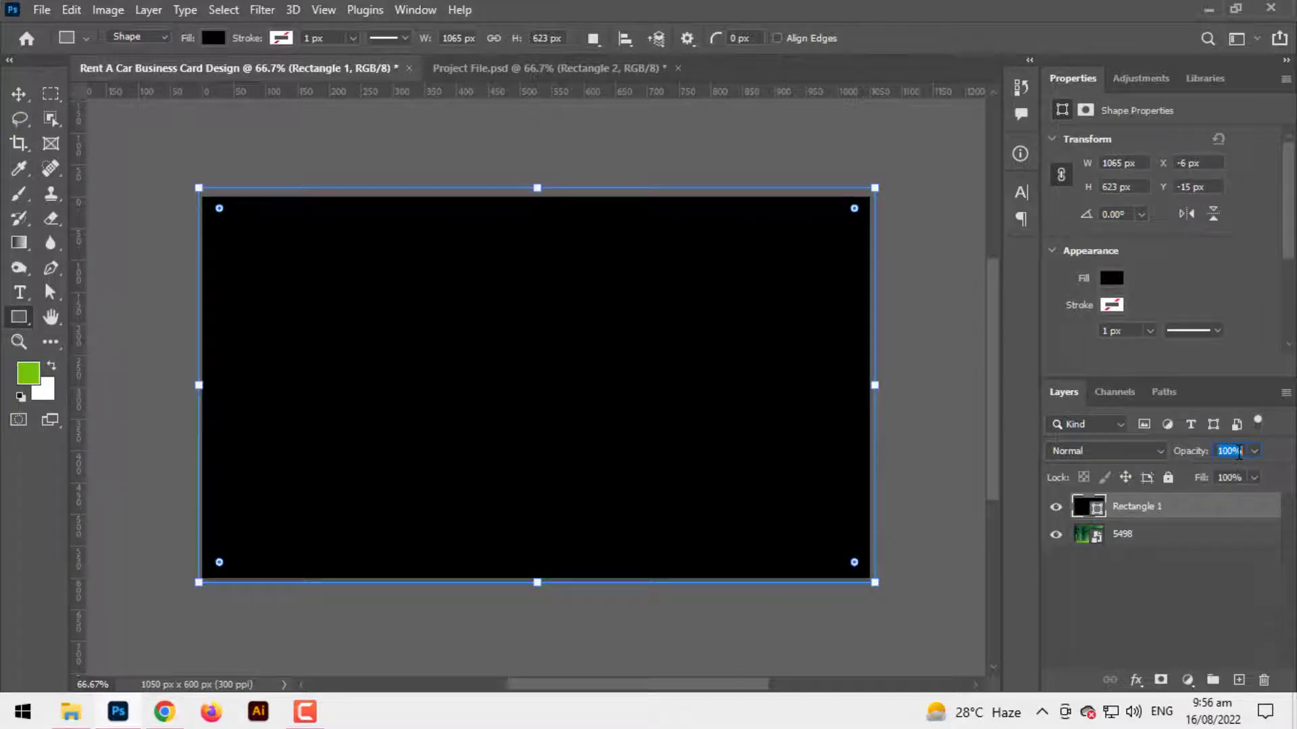
{"action": "type", "text": "60"}
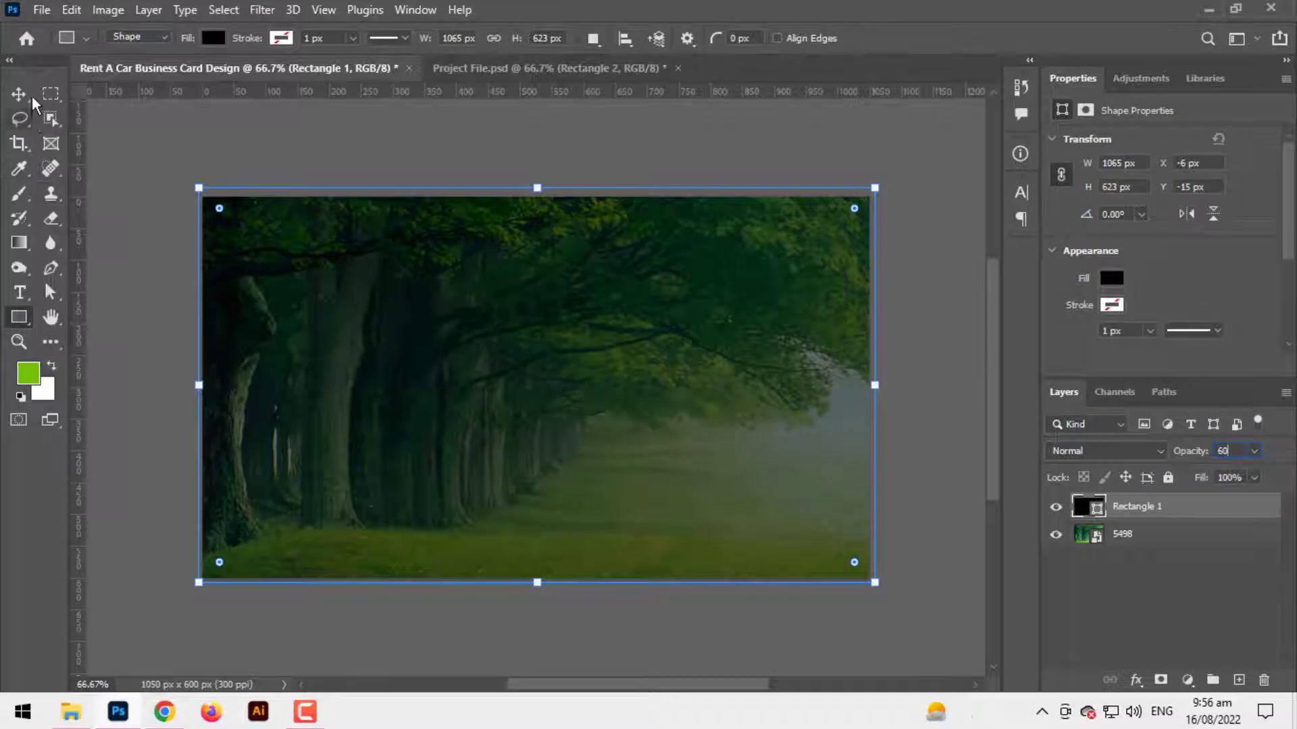
{"action": "left_click", "coordinate": [29, 93]}
Check the File menu, reselect the Rectangle tool and deselect the black rectangle layer
{"action": "left_click", "coordinate": [42, 10]}
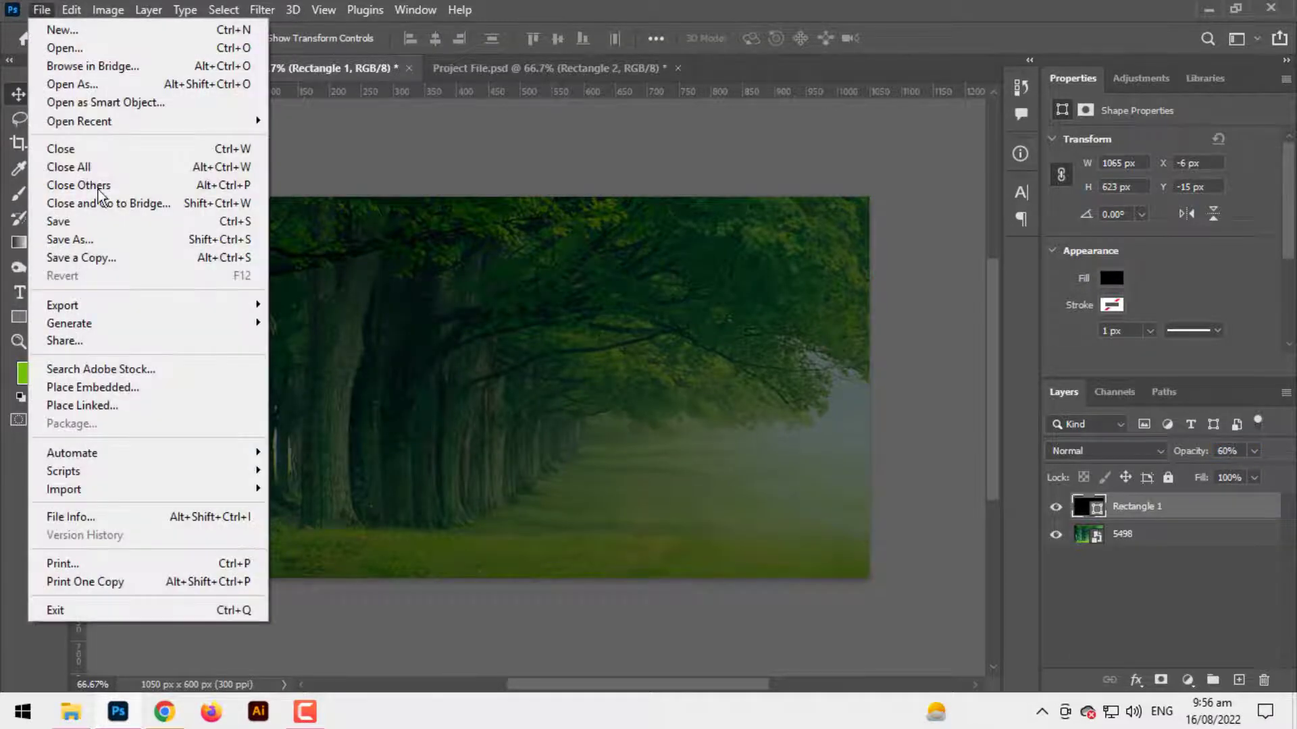
{"action": "left_click", "coordinate": [146, 387]}
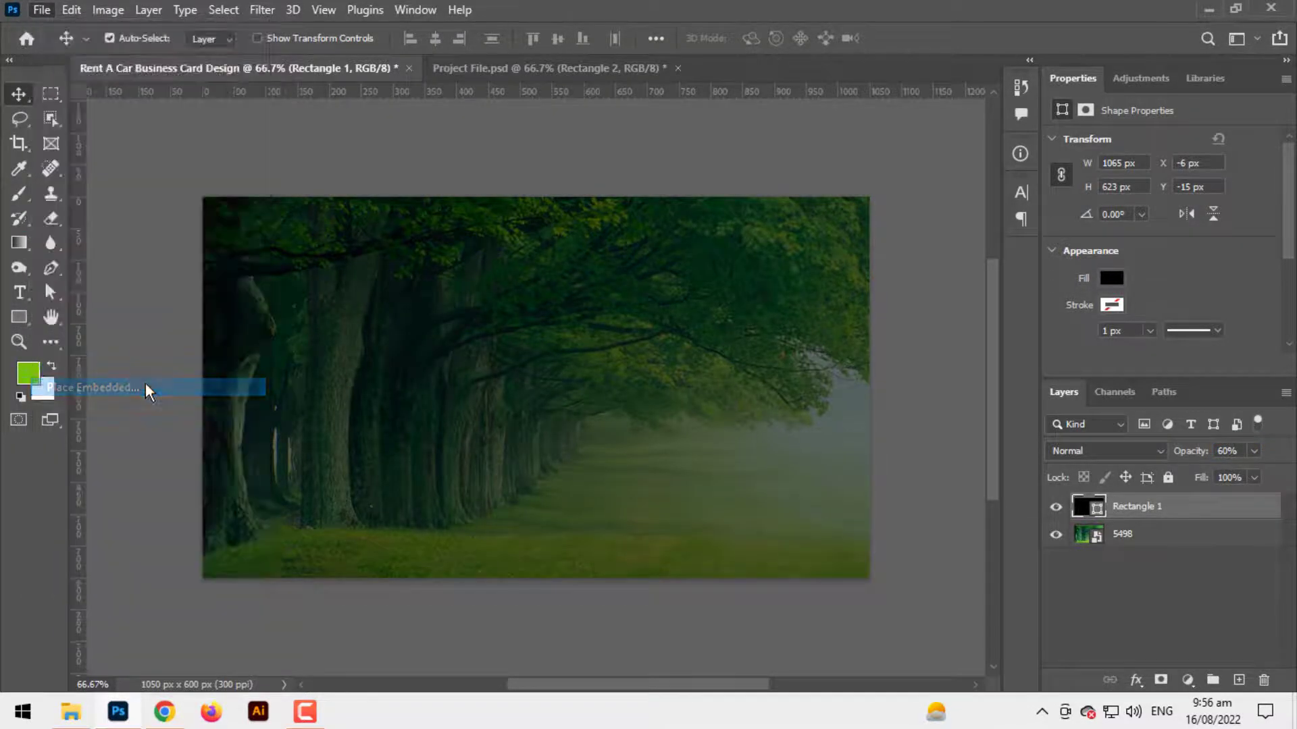
{"action": "left_click", "coordinate": [25, 318]}
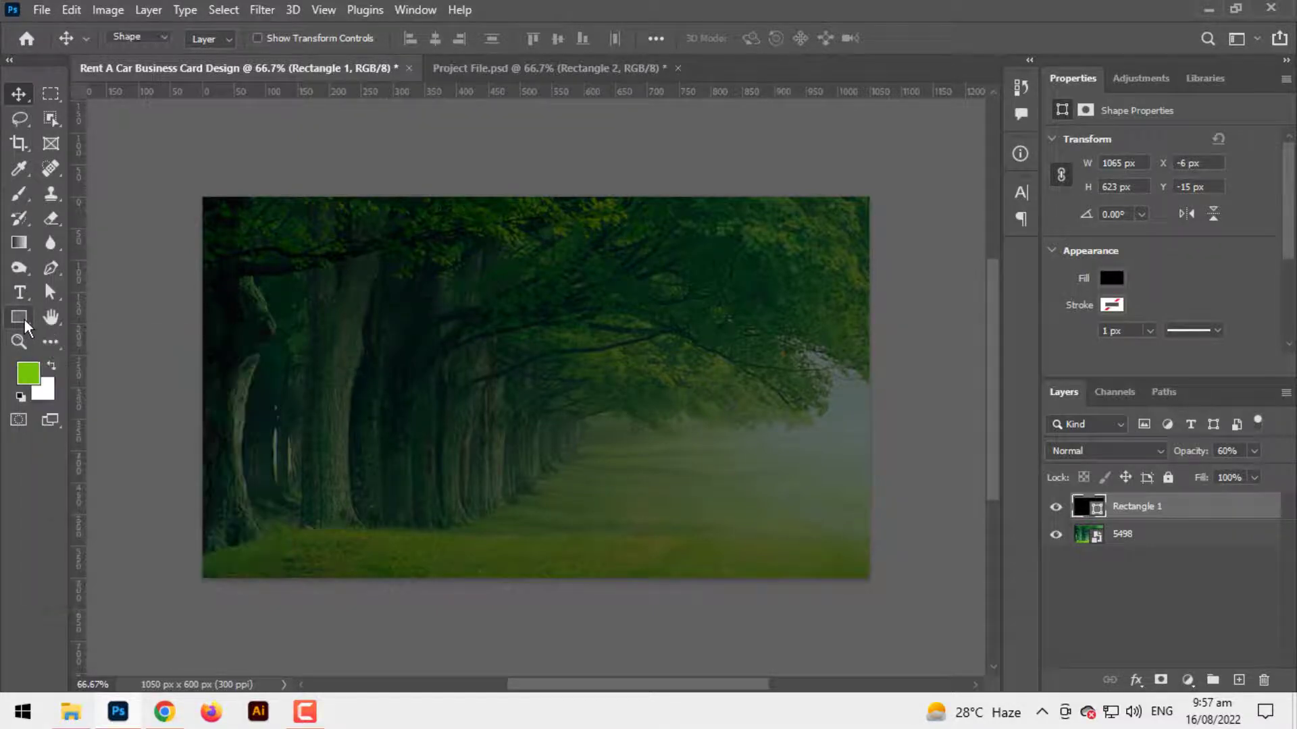
{"action": "left_click", "coordinate": [1134, 594]}
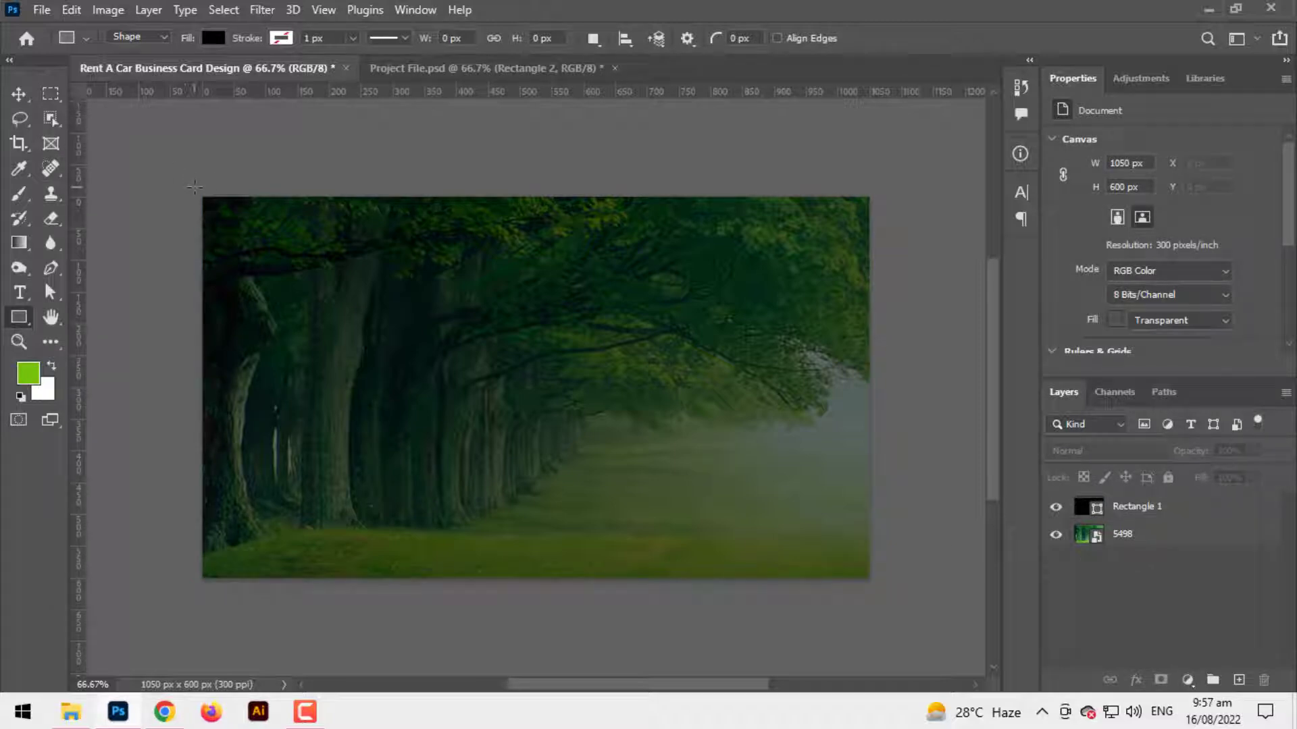
Draw a second card-sized rectangle filled with white
{"action": "left_click_drag", "start_coordinate": [197, 188], "coordinate": [877, 582]}
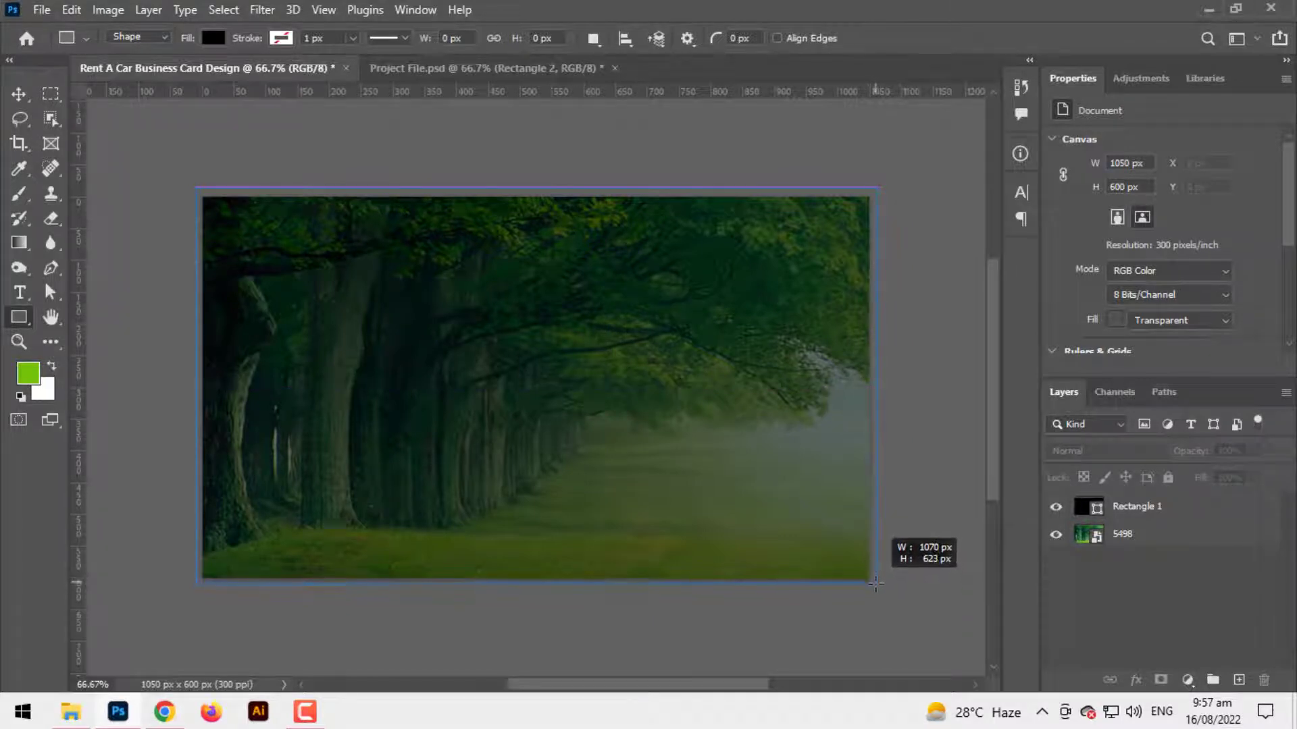
{"action": "left_click_drag", "start_coordinate": [877, 582], "coordinate": [875, 585]}
{"action": "left_click", "coordinate": [219, 39]}
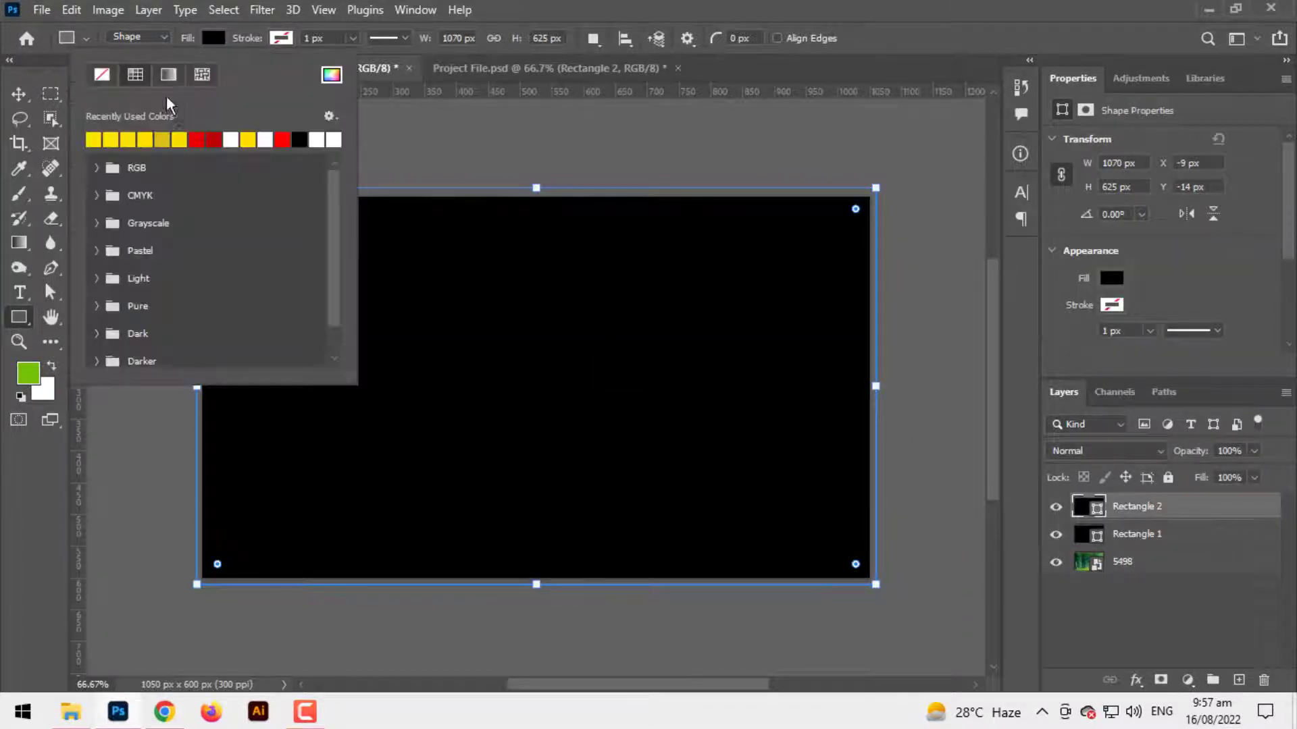
{"action": "left_click", "coordinate": [266, 140]}
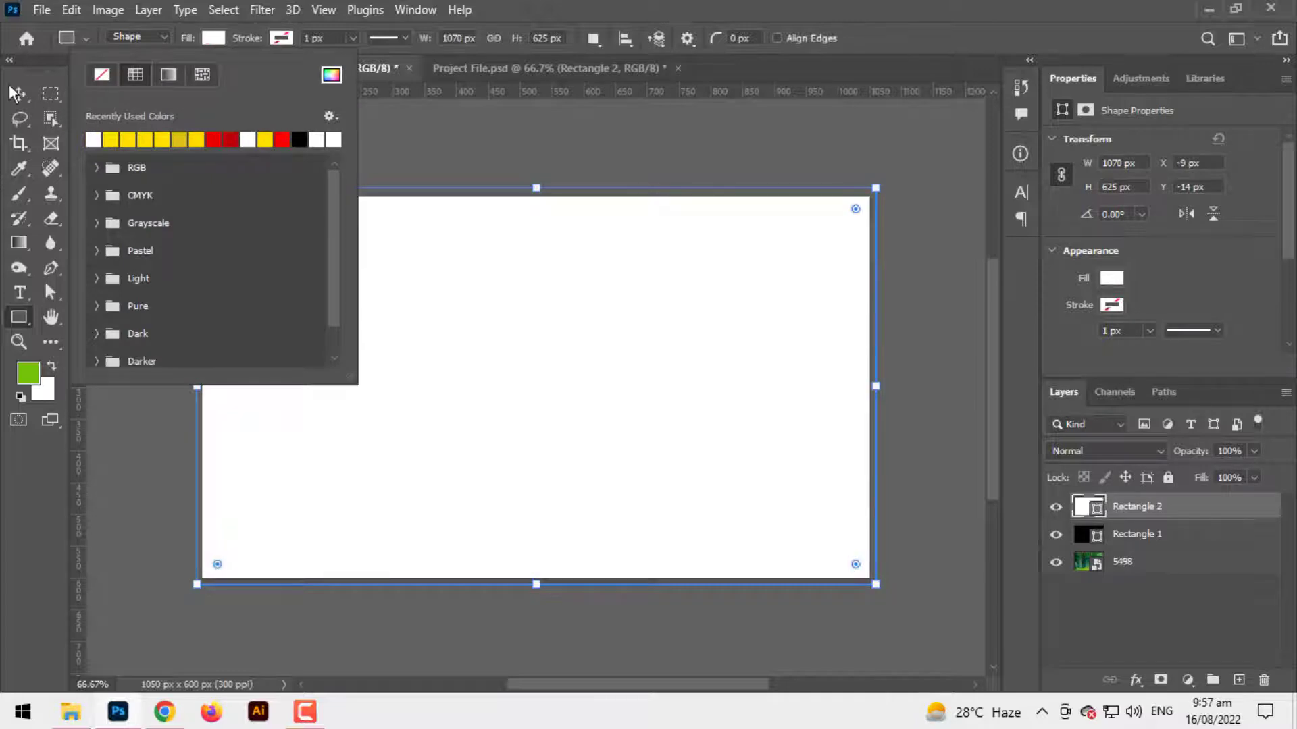
{"action": "left_click", "coordinate": [15, 93]}
{"action": "left_click", "coordinate": [101, 94]}
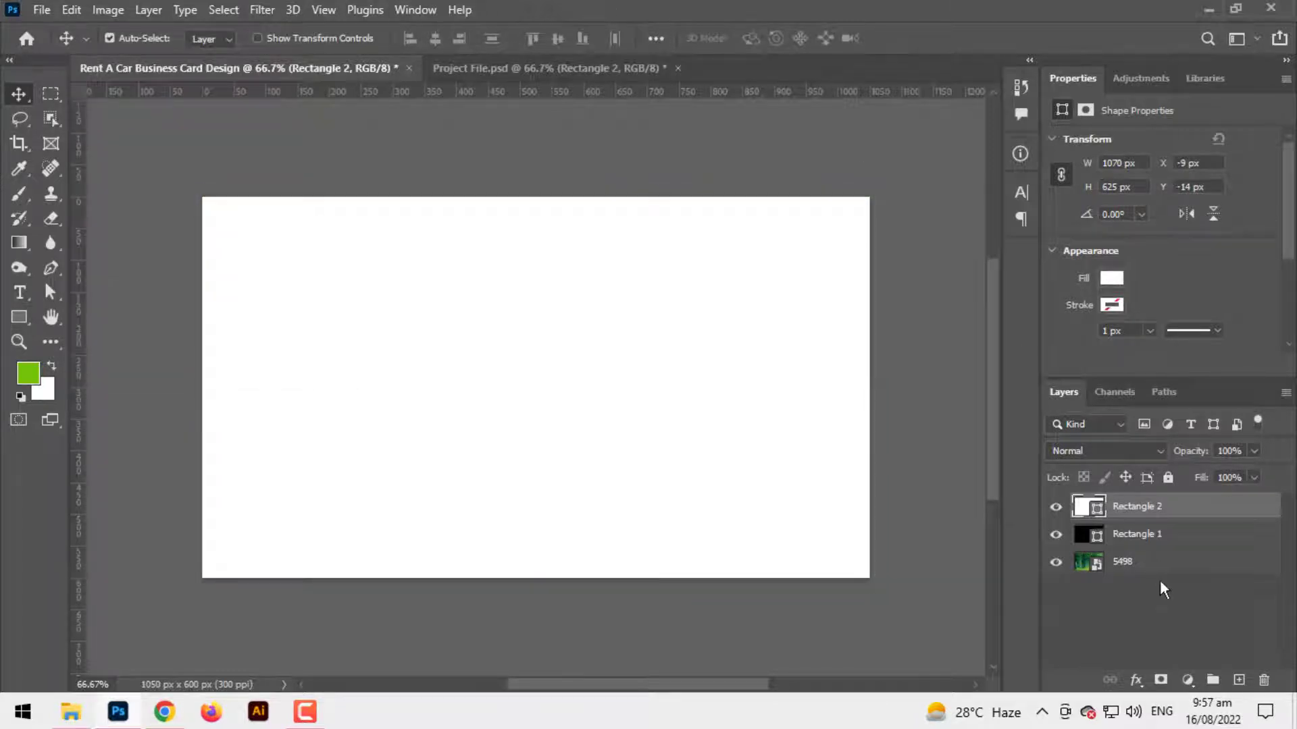
Add a layer mask to Rectangle 2 and fill it black to hide the white rectangle
{"action": "left_click", "coordinate": [1161, 679]}
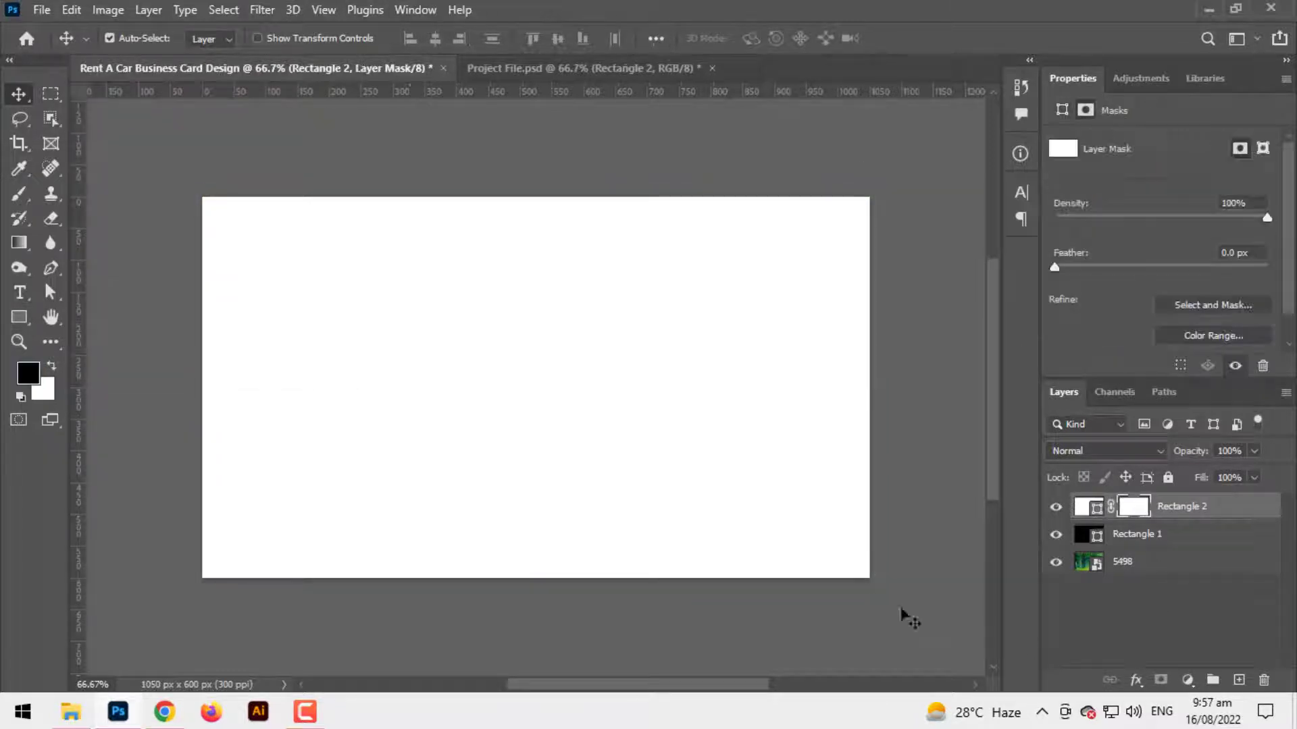
{"action": "left_click", "coordinate": [22, 244]}
{"action": "left_click", "coordinate": [109, 260]}
{"action": "left_click", "coordinate": [513, 393]}
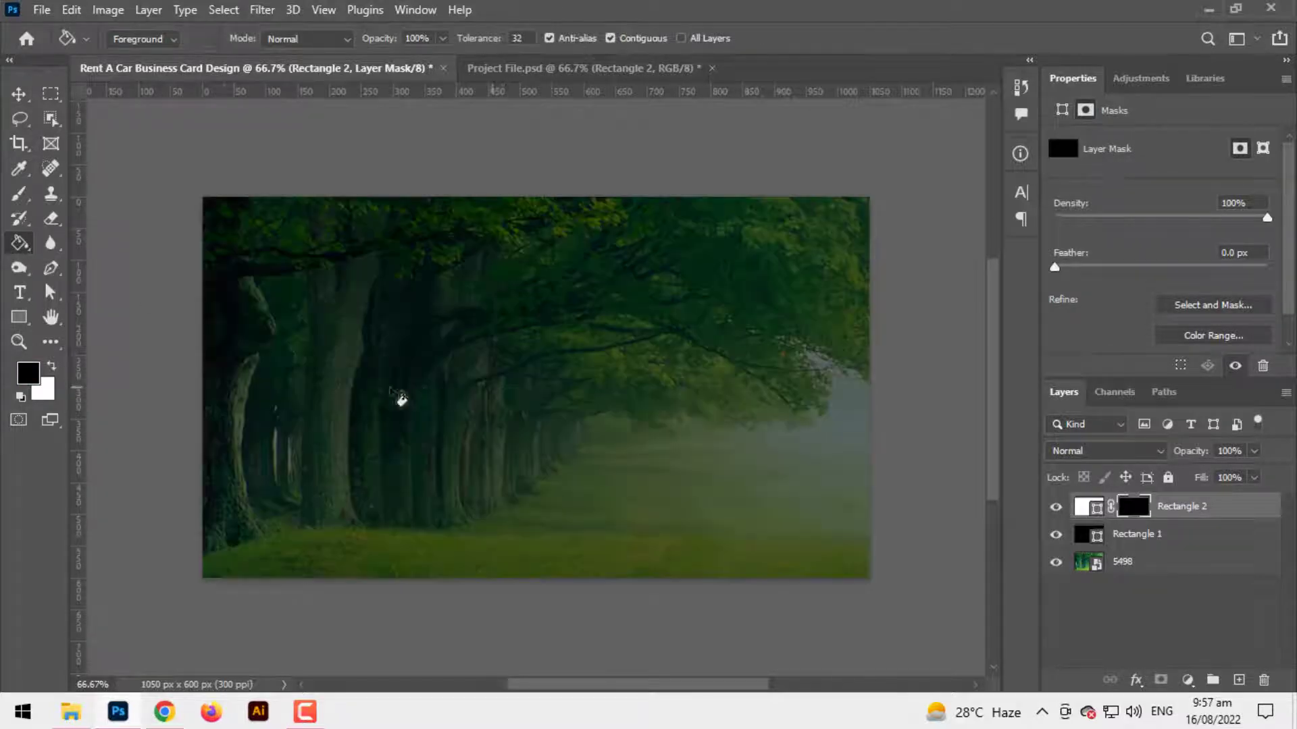
{"action": "left_click", "coordinate": [51, 364]}
{"action": "right_click", "coordinate": [23, 248]}
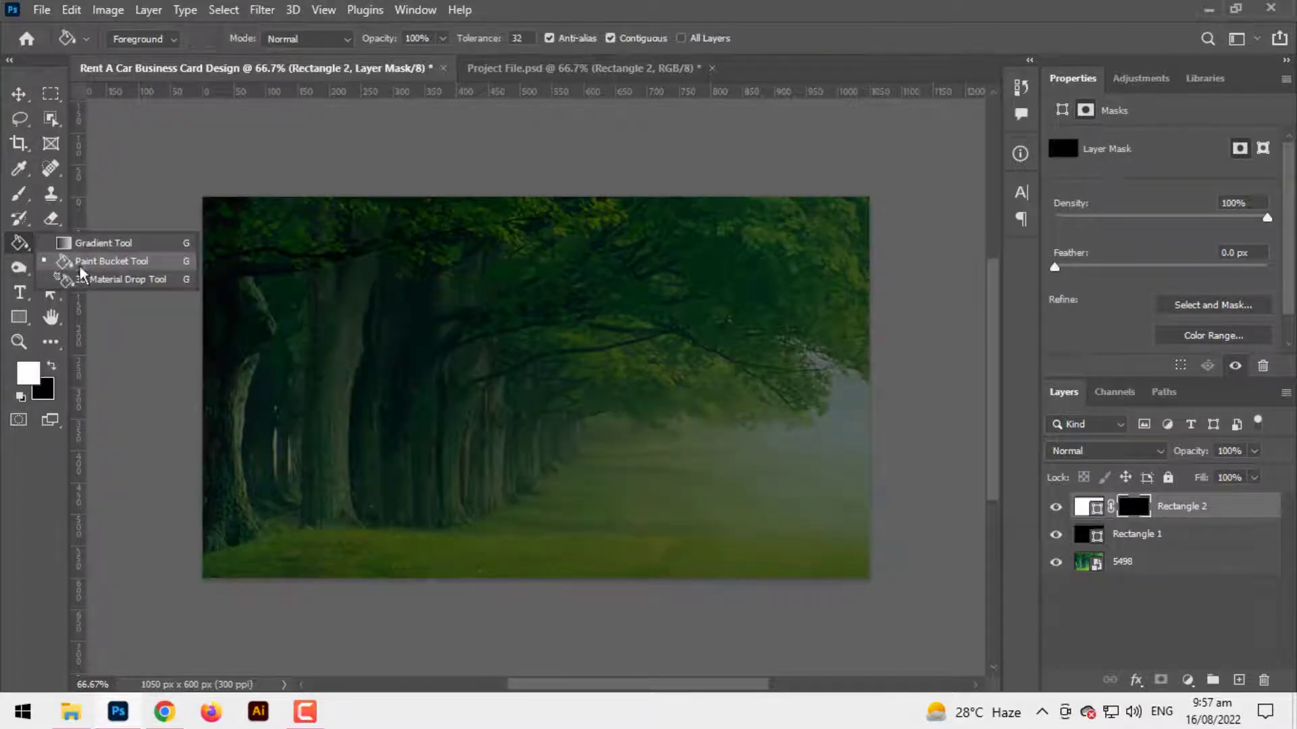
{"action": "left_click", "coordinate": [85, 248]}
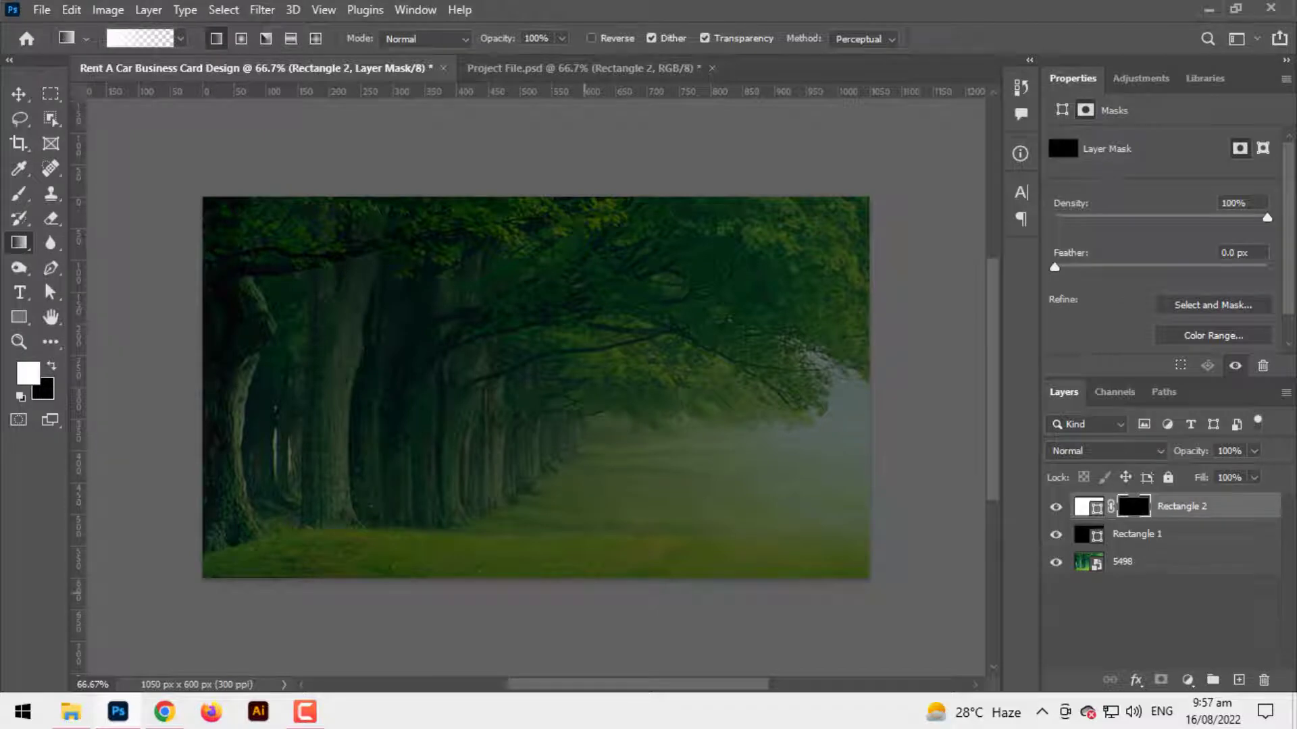
Paint a white gradient on Rectangle 2's mask fading up from the bottom of the card
{"action": "left_click_drag", "start_coordinate": [633, 592], "coordinate": [869, 593]}
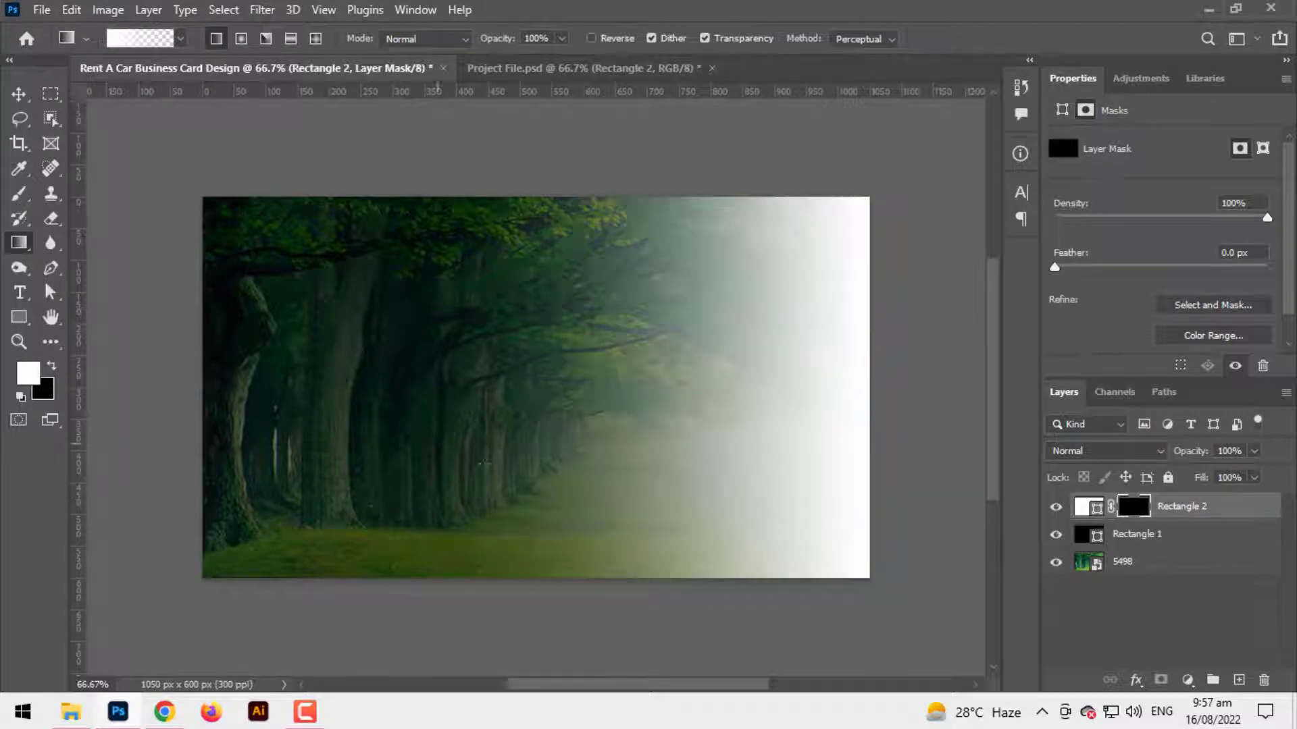
{"action": "key", "text": "ctrl+z"}
{"action": "left_click_drag", "start_coordinate": [532, 403], "coordinate": [627, 538]}
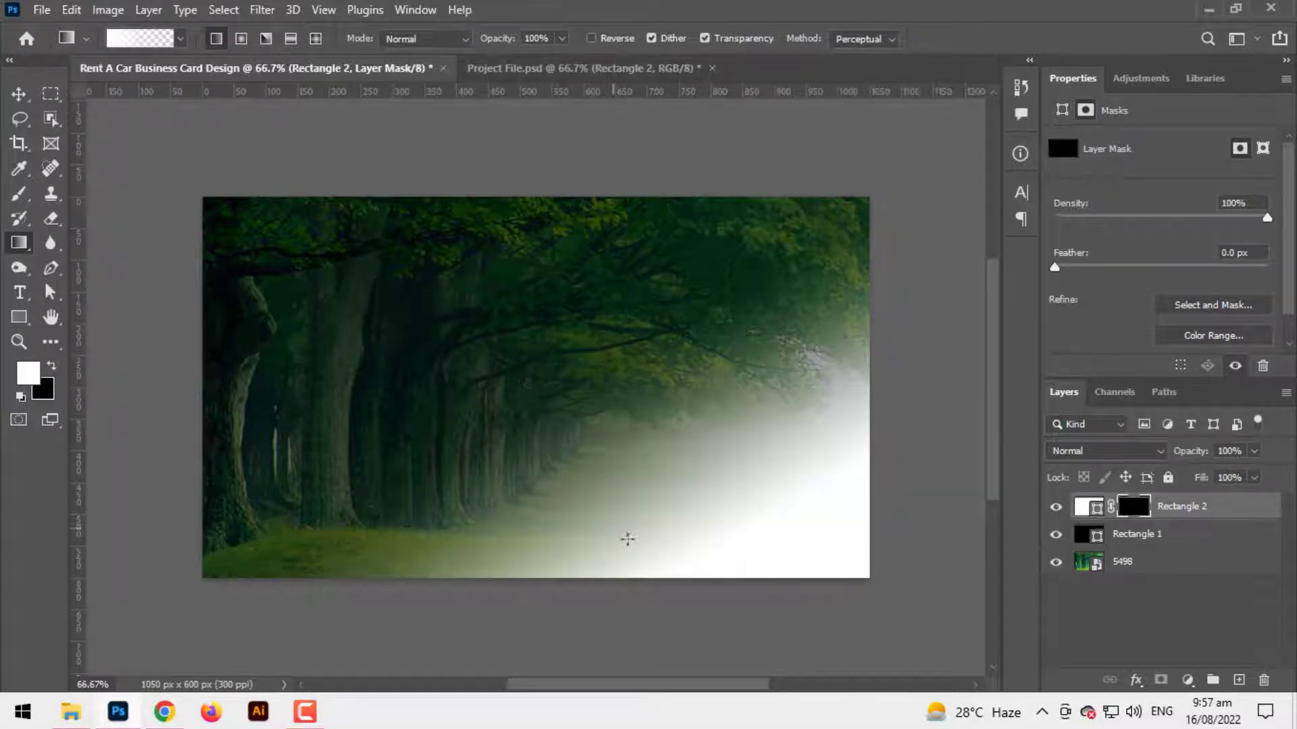
{"action": "key", "text": "ctrl+z"}
{"action": "left_click_drag", "start_coordinate": [447, 607], "coordinate": [447, 438]}
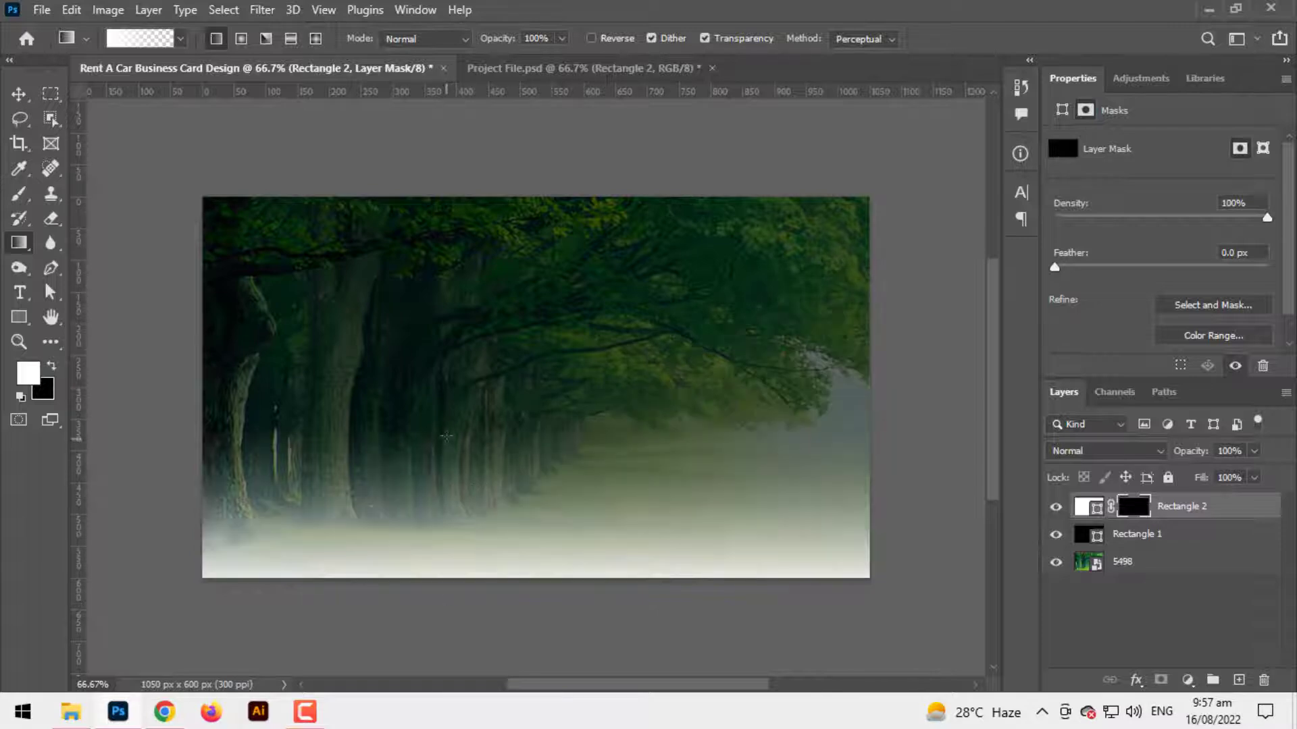
{"action": "left_click_drag", "start_coordinate": [556, 466], "coordinate": [556, 465]}
{"action": "left_click_drag", "start_coordinate": [544, 545], "coordinate": [549, 480]}
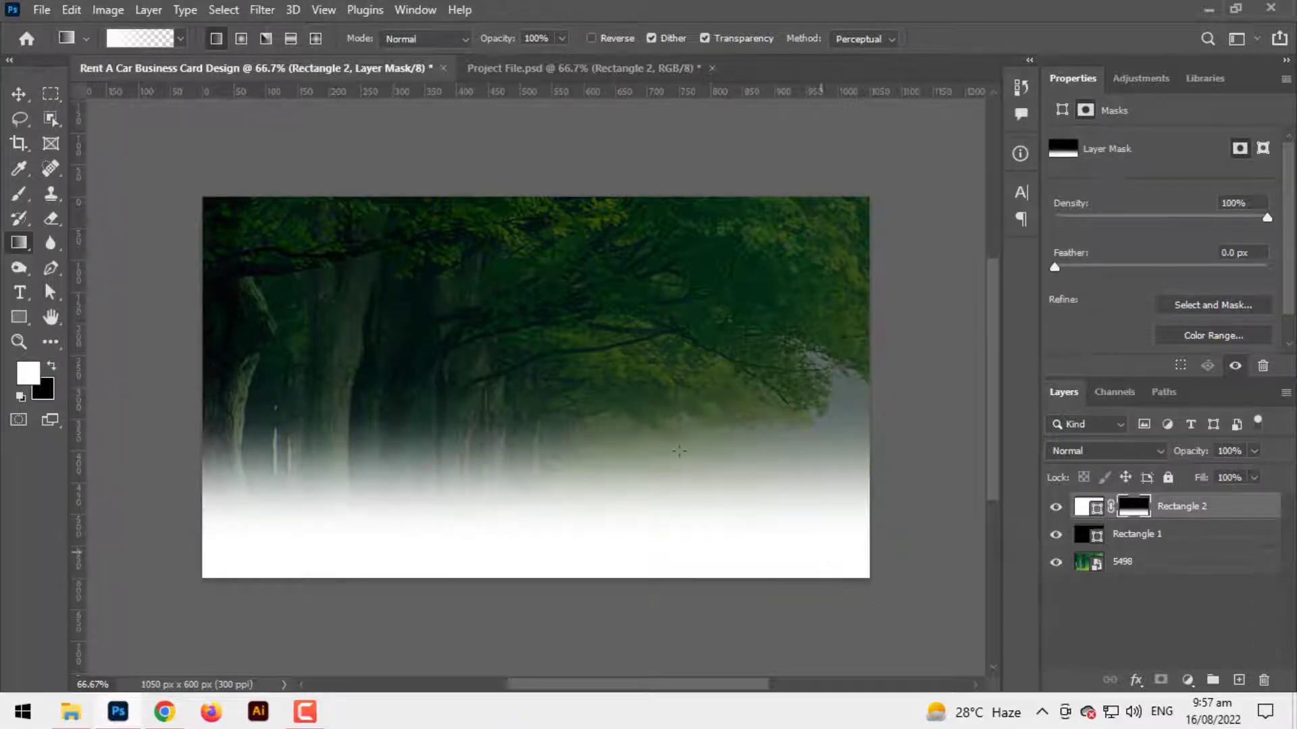
Extend the fog gradients across the lower right and middle band of the card
{"action": "left_click_drag", "start_coordinate": [679, 451], "coordinate": [595, 325]}
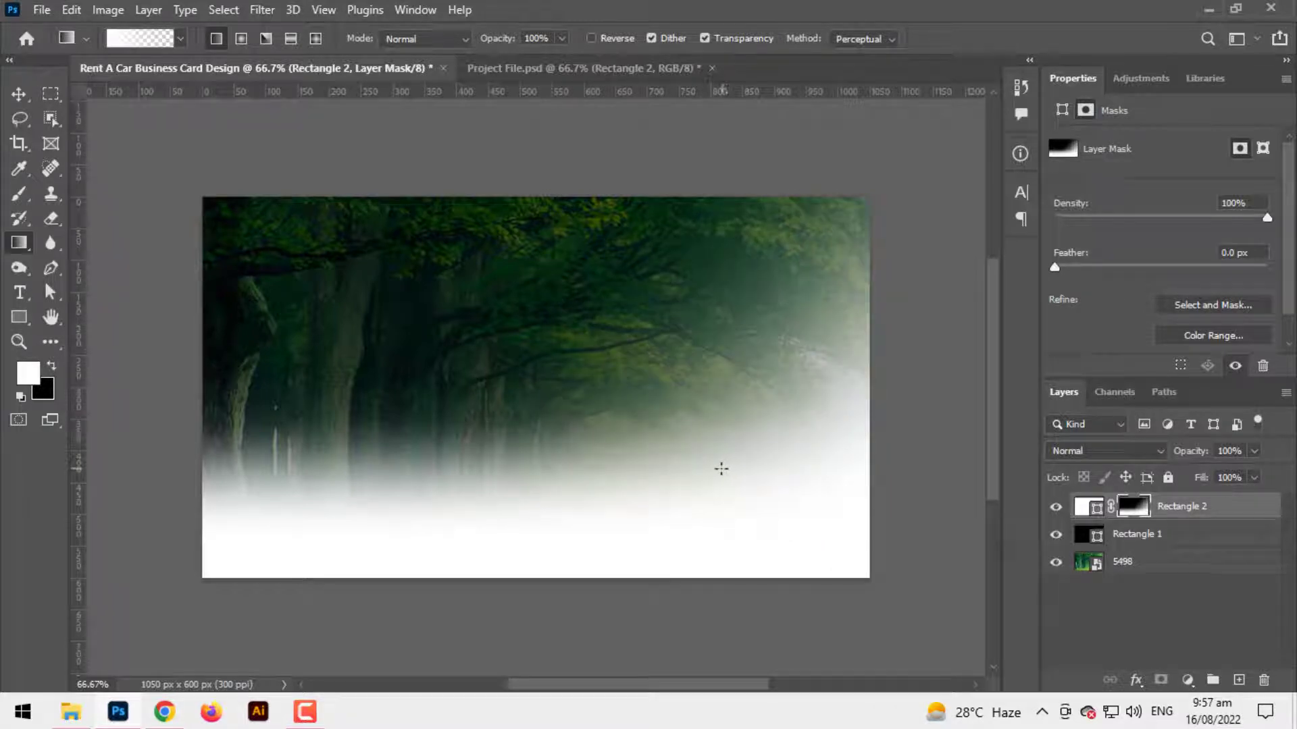
{"action": "left_click_drag", "start_coordinate": [708, 454], "coordinate": [709, 456]}
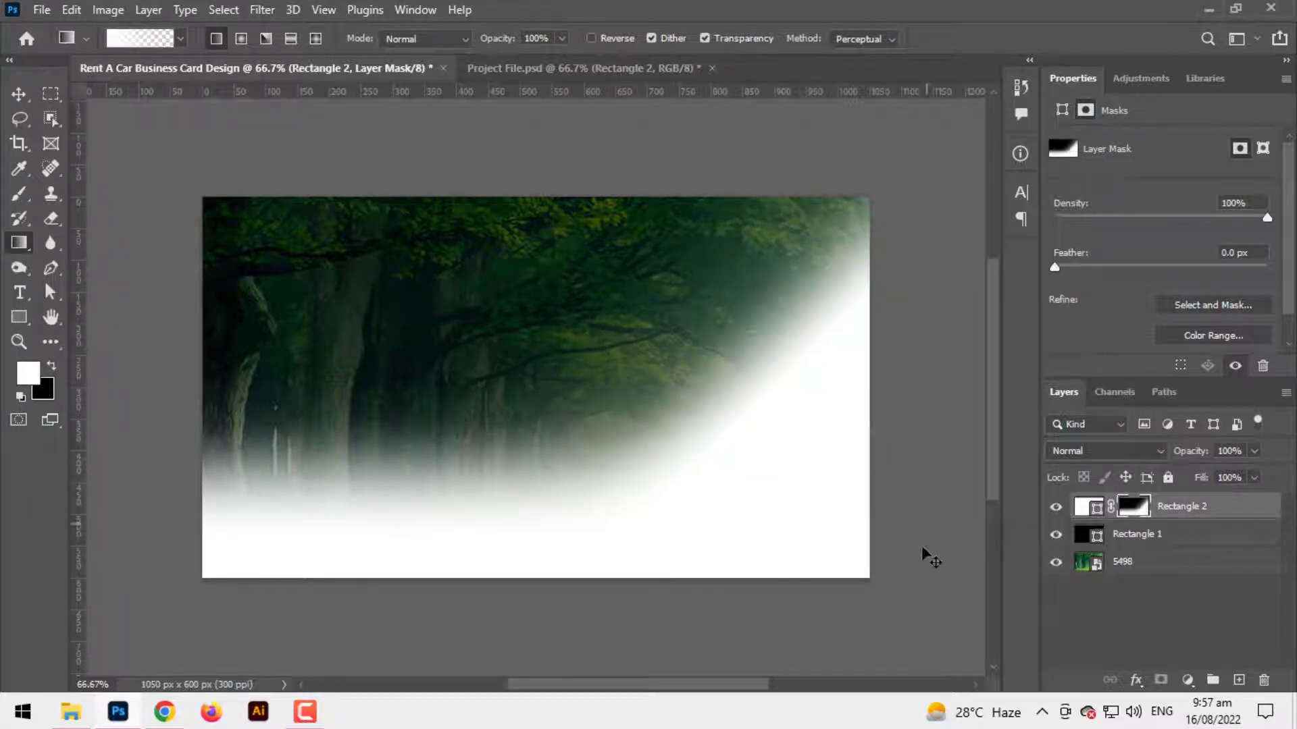
{"action": "key", "text": "ctrl+z"}
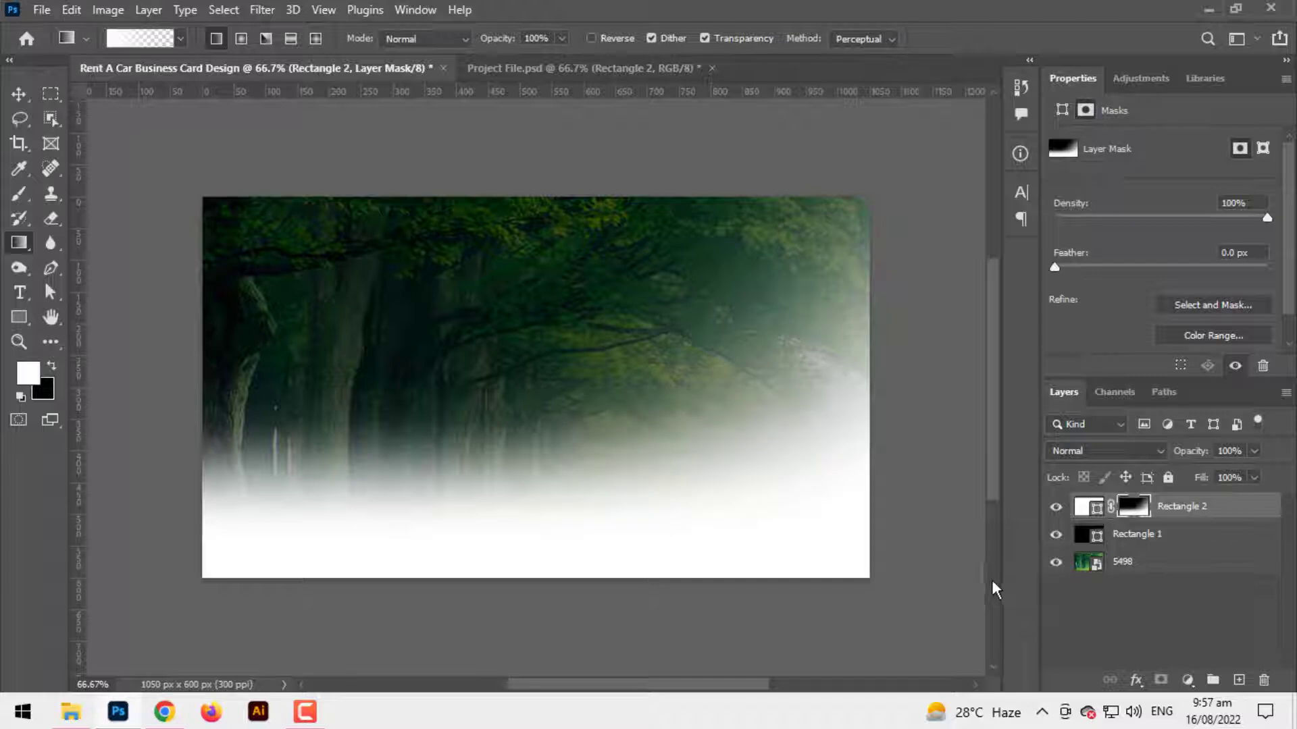
{"action": "left_click_drag", "start_coordinate": [757, 506], "coordinate": [731, 476]}
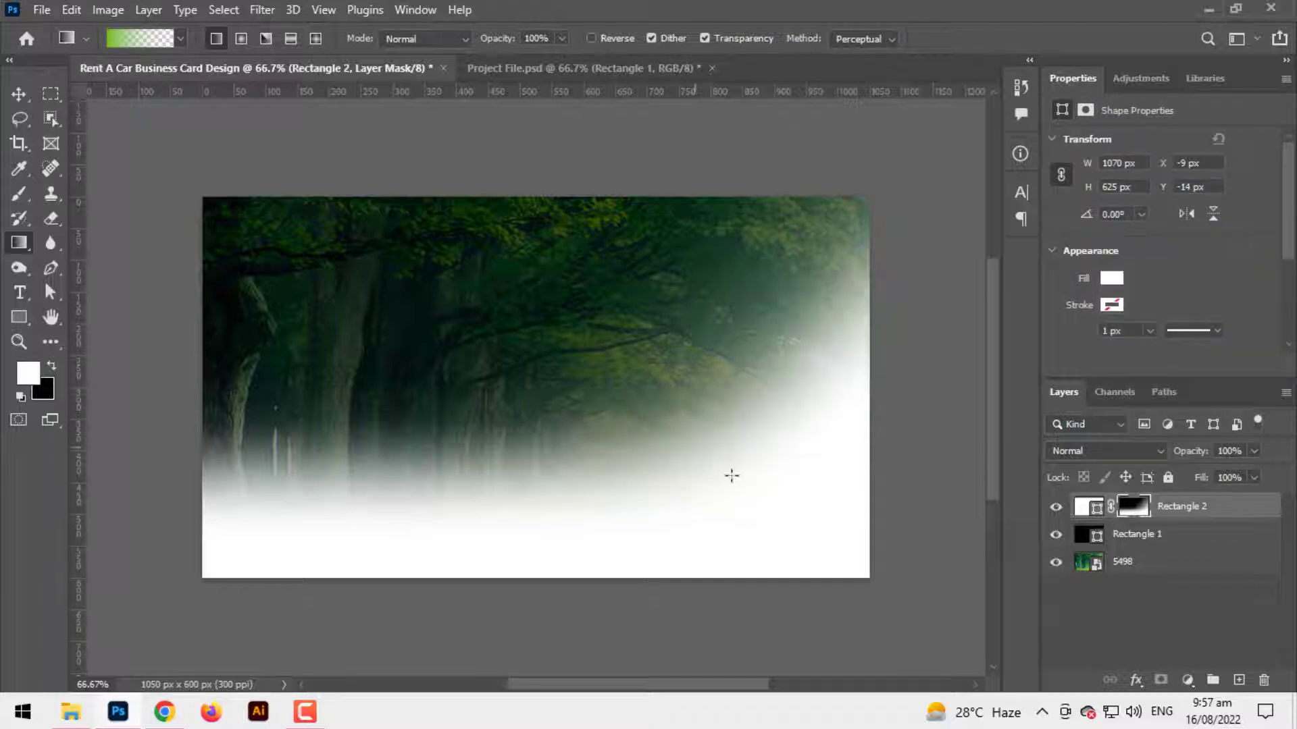
{"action": "key", "text": "ctrl+z"}
{"action": "left_click_drag", "start_coordinate": [861, 566], "coordinate": [722, 514]}
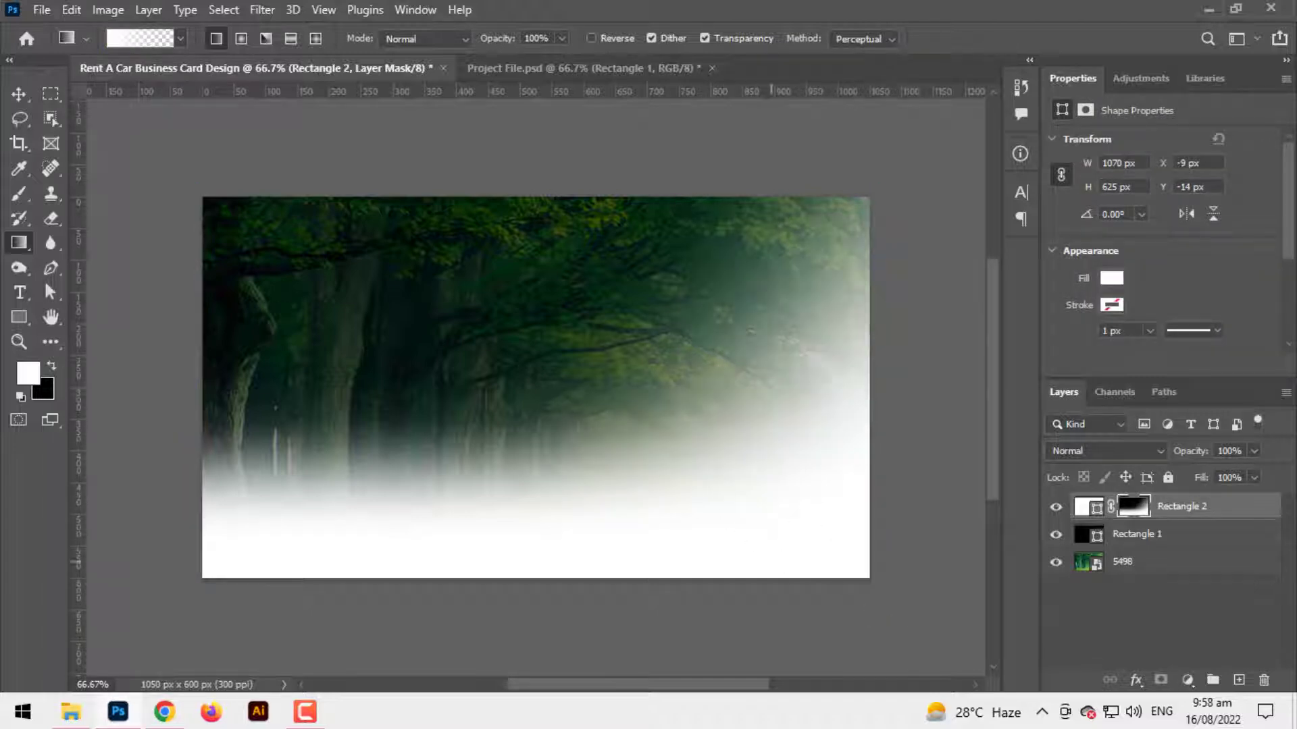
{"action": "left_click_drag", "start_coordinate": [488, 578], "coordinate": [491, 460]}
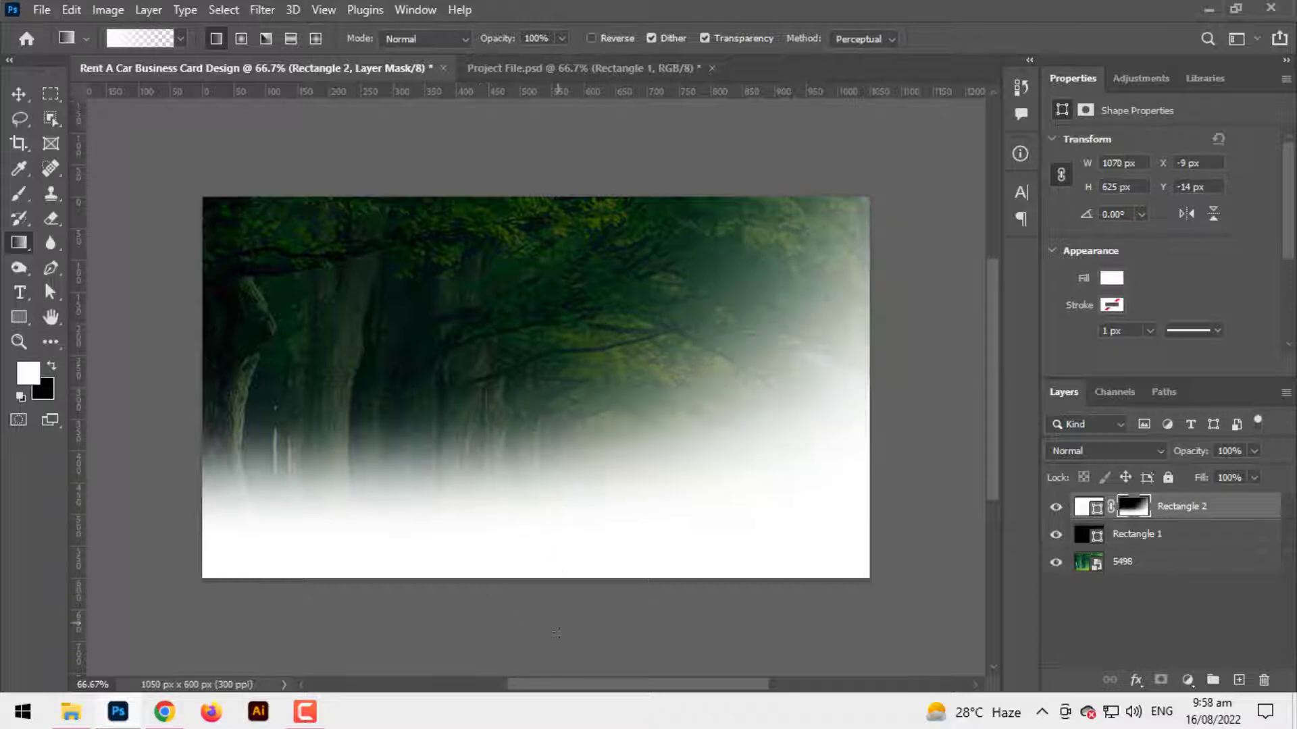
{"action": "left_click_drag", "start_coordinate": [433, 354], "coordinate": [591, 478]}
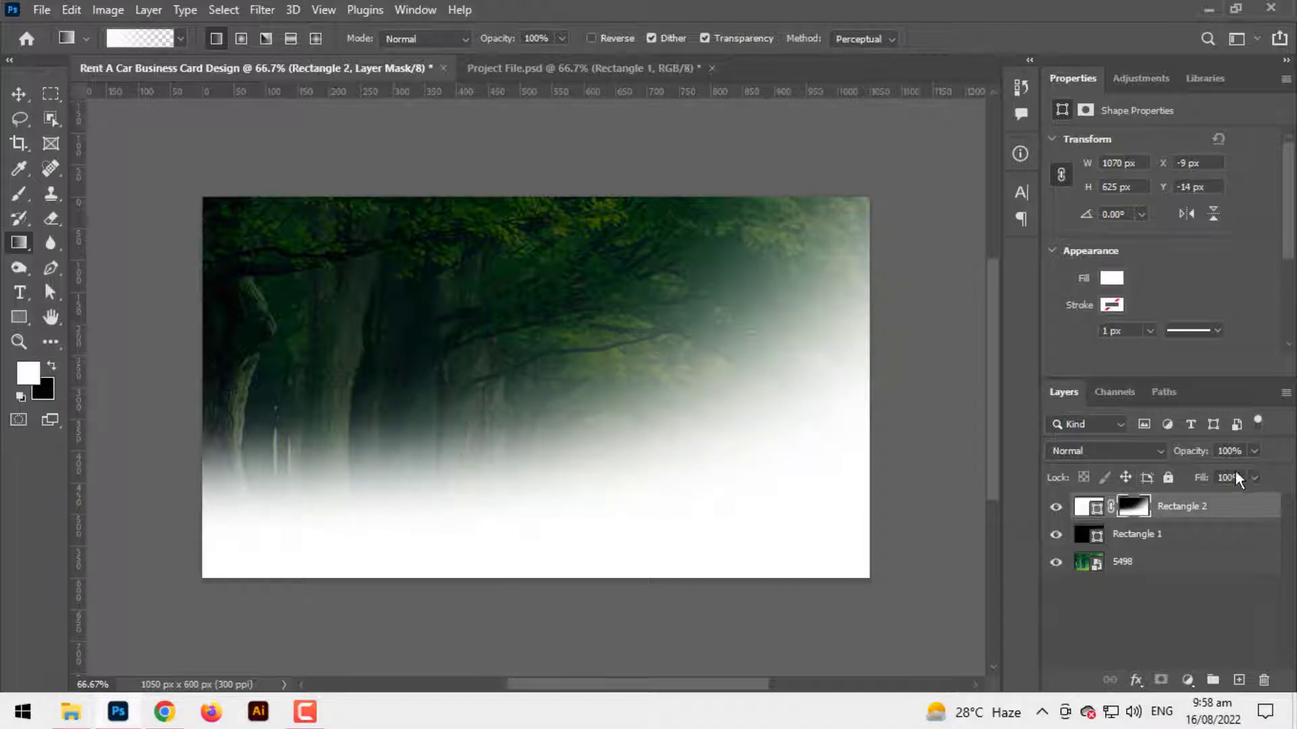
Set the fog layer's opacity to 50%
{"action": "left_click", "coordinate": [1226, 451]}
{"action": "type", "text": "5"}
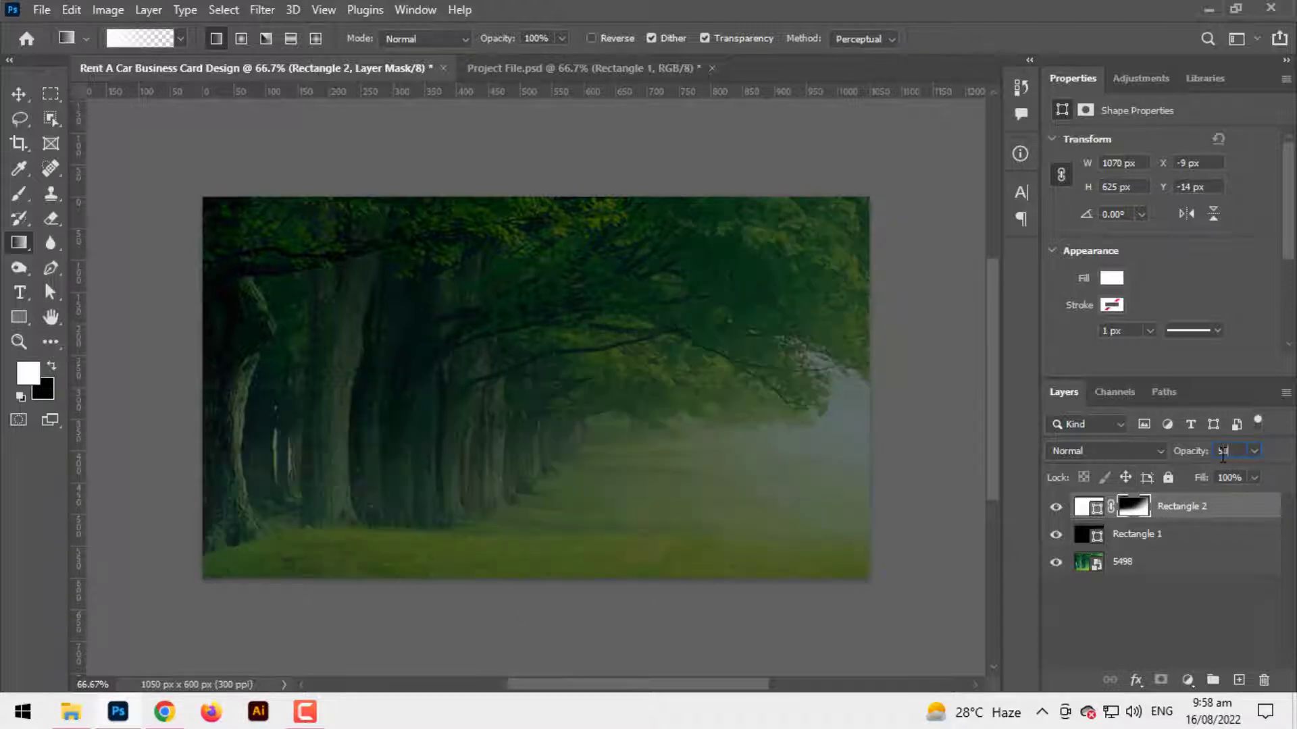
{"action": "type", "text": "0"}
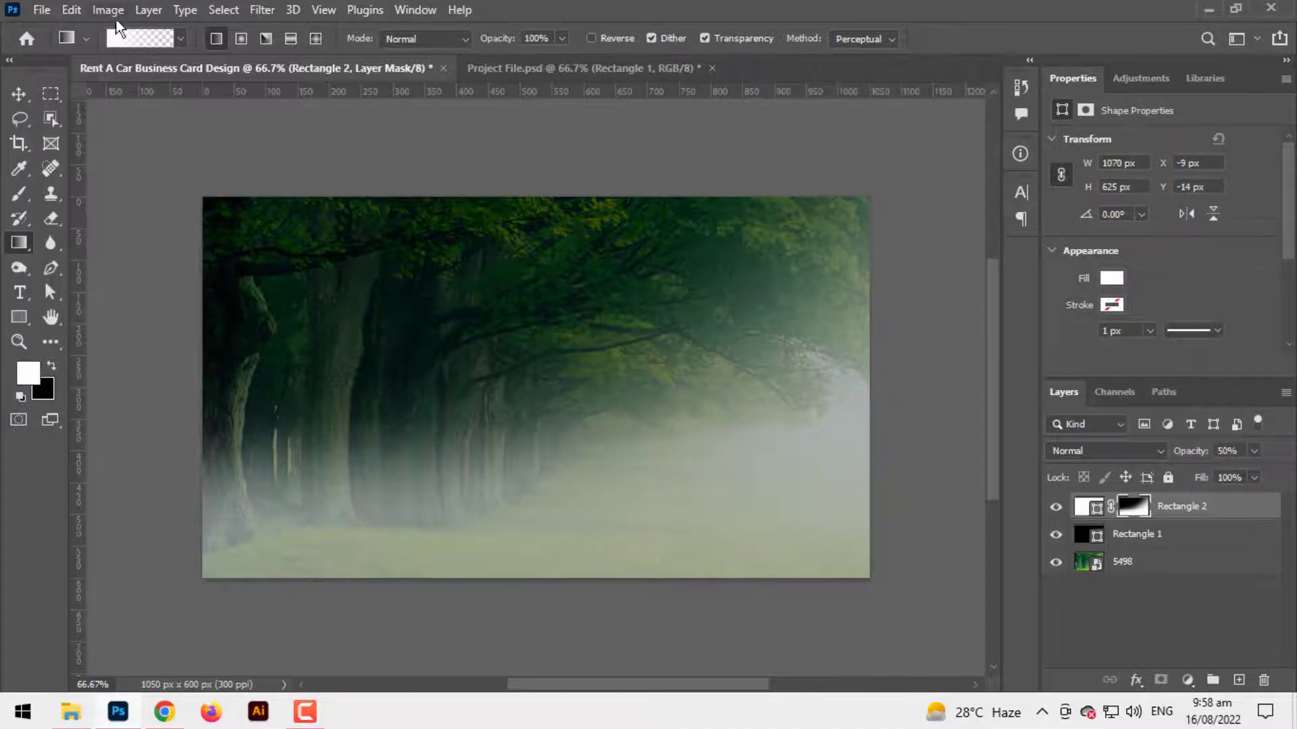
{"action": "left_click", "coordinate": [42, 9]}
Embed road_PNG1, scaled down and positioned across the lower right of the card
{"action": "left_click", "coordinate": [96, 393]}
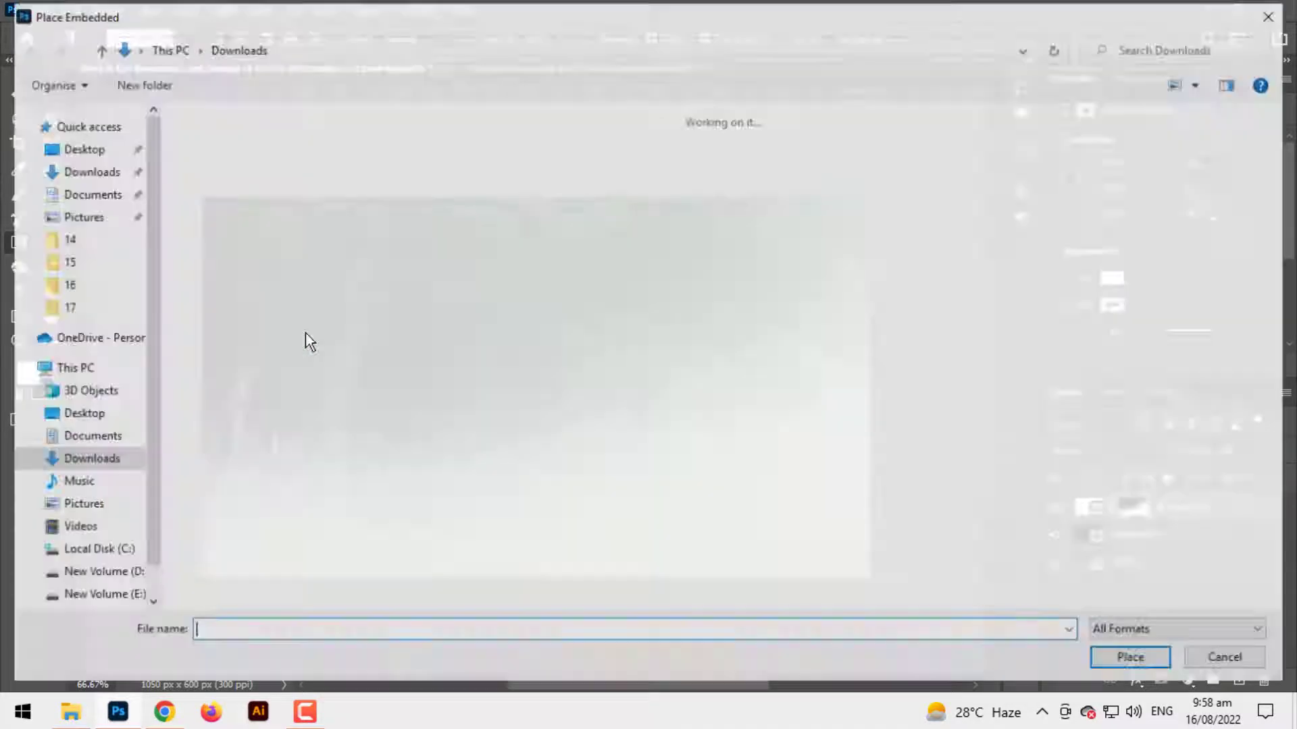
{"action": "double_click", "coordinate": [442, 210]}
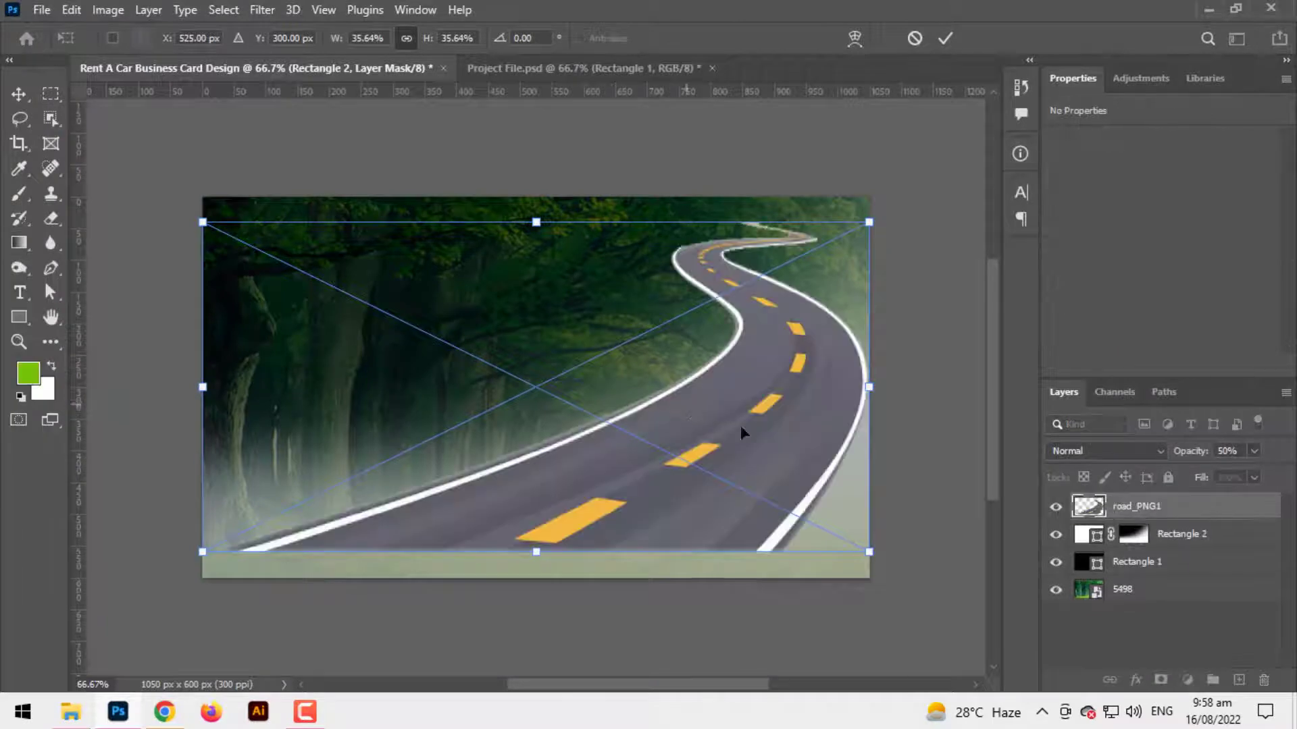
{"action": "left_click_drag", "start_coordinate": [807, 414], "coordinate": [813, 440]}
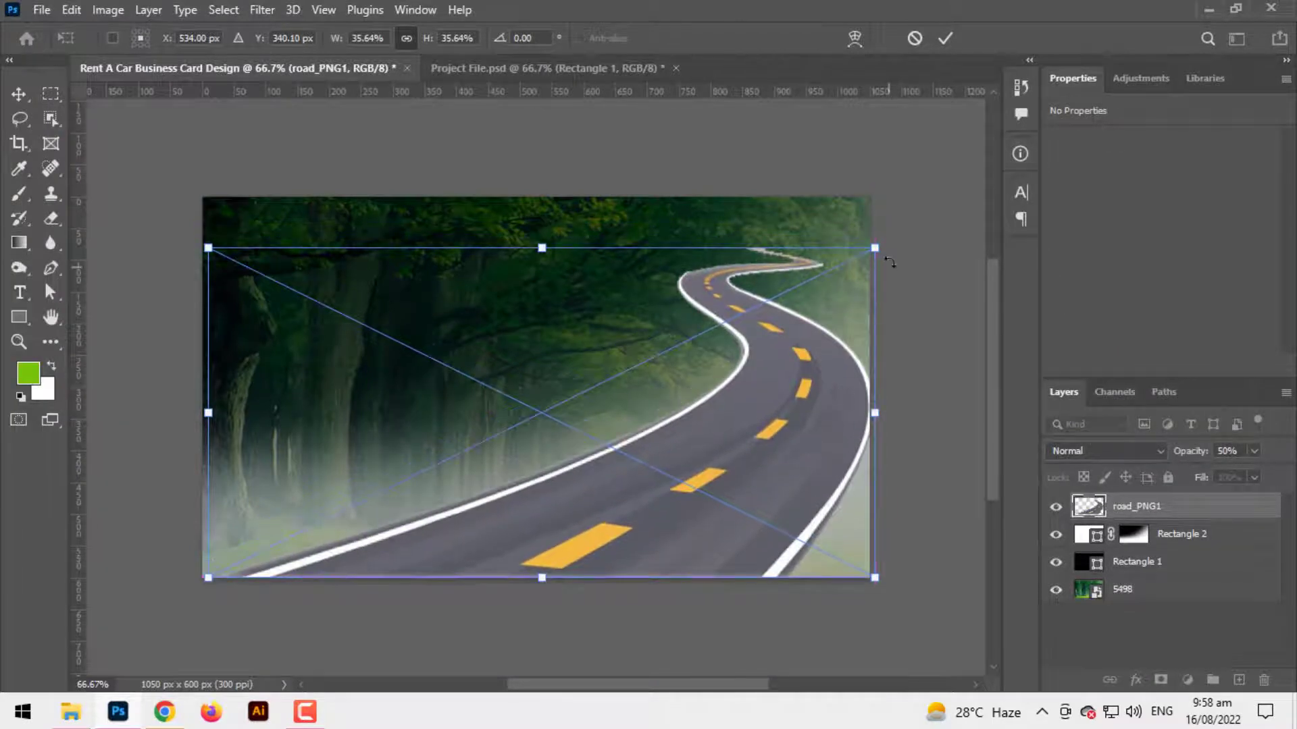
{"action": "left_click_drag", "start_coordinate": [881, 250], "coordinate": [783, 296]}
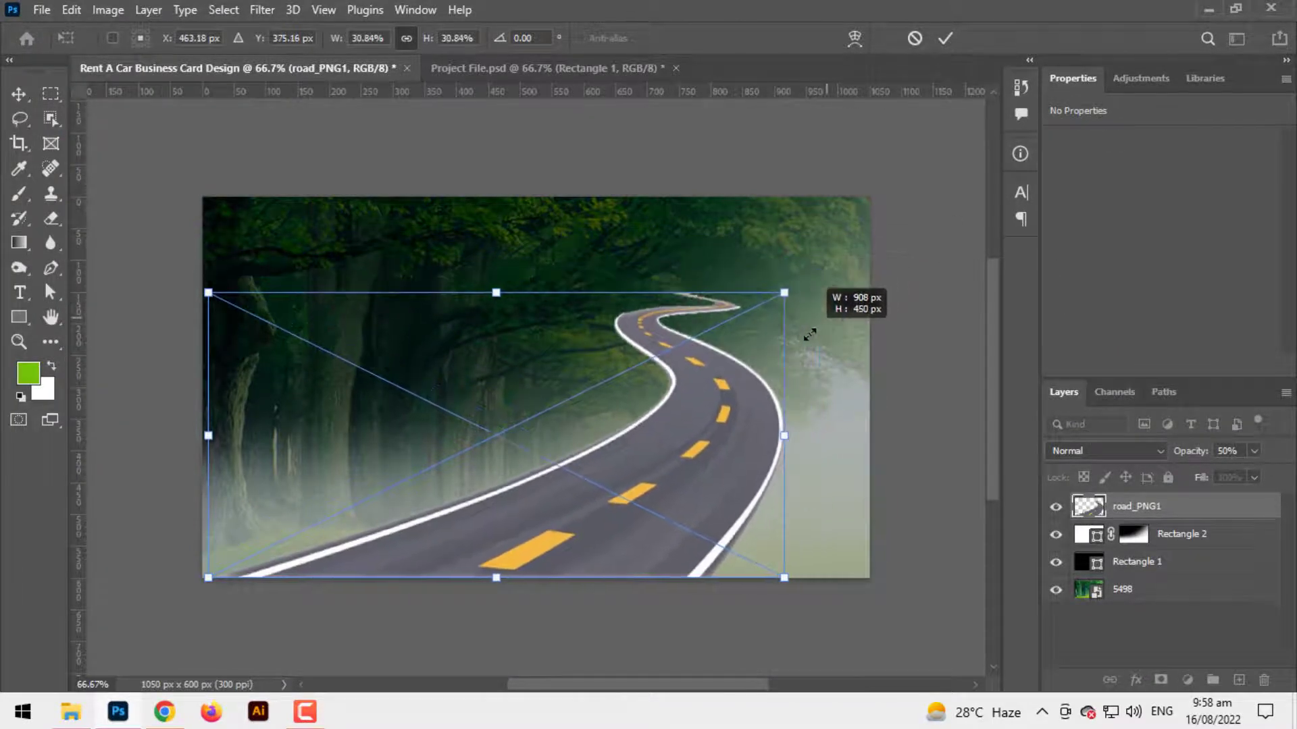
{"action": "left_click_drag", "start_coordinate": [659, 462], "coordinate": [704, 450]}
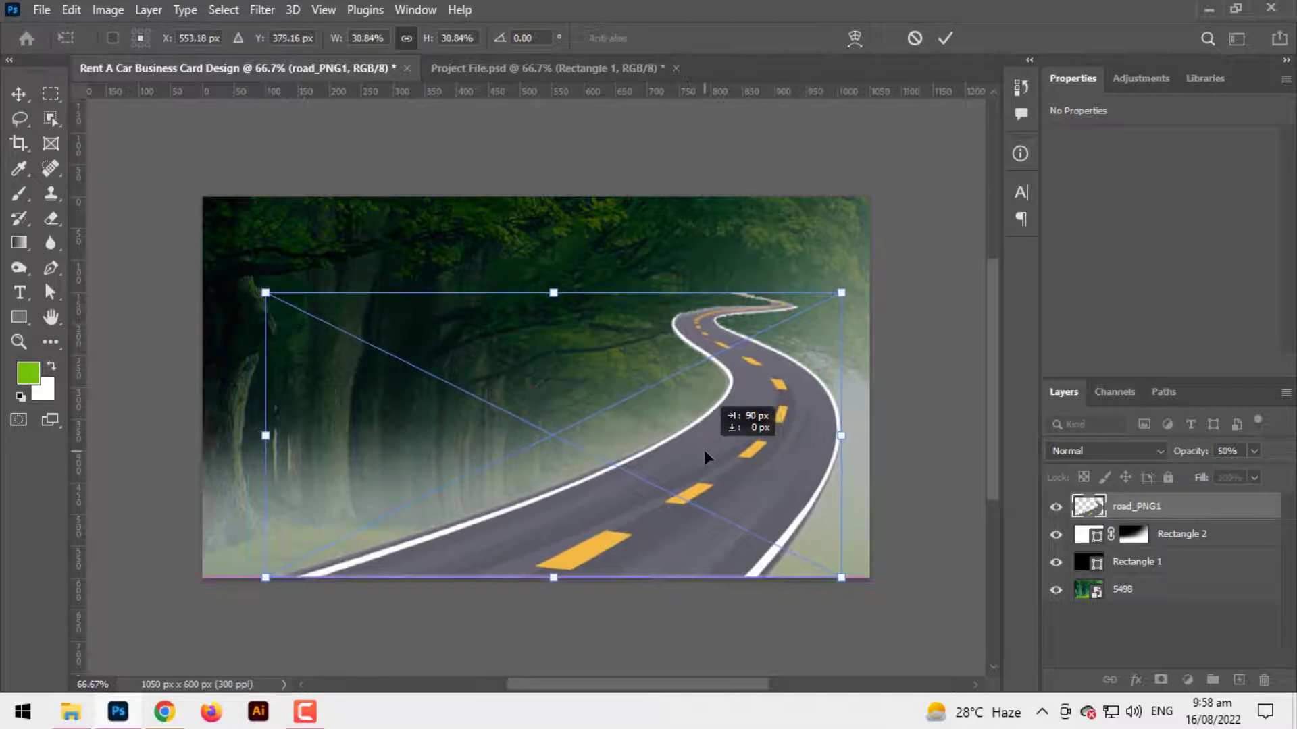
{"action": "key", "text": "Return"}
Add a layer mask to the road layer and rasterize it into a pixel layer
{"action": "key", "text": "g"}
{"action": "scroll", "coordinate": [743, 500], "scroll_direction": "up", "scroll_amount": 2}
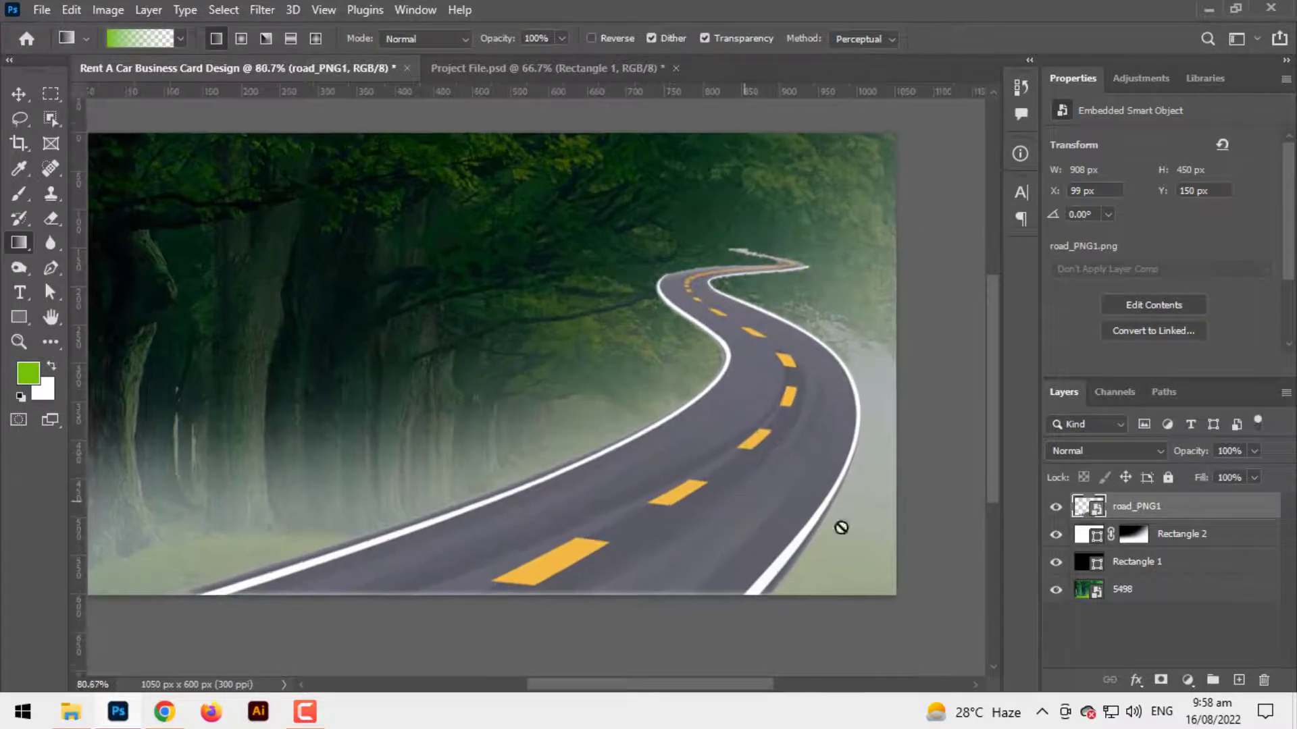
{"action": "left_click", "coordinate": [1161, 680]}
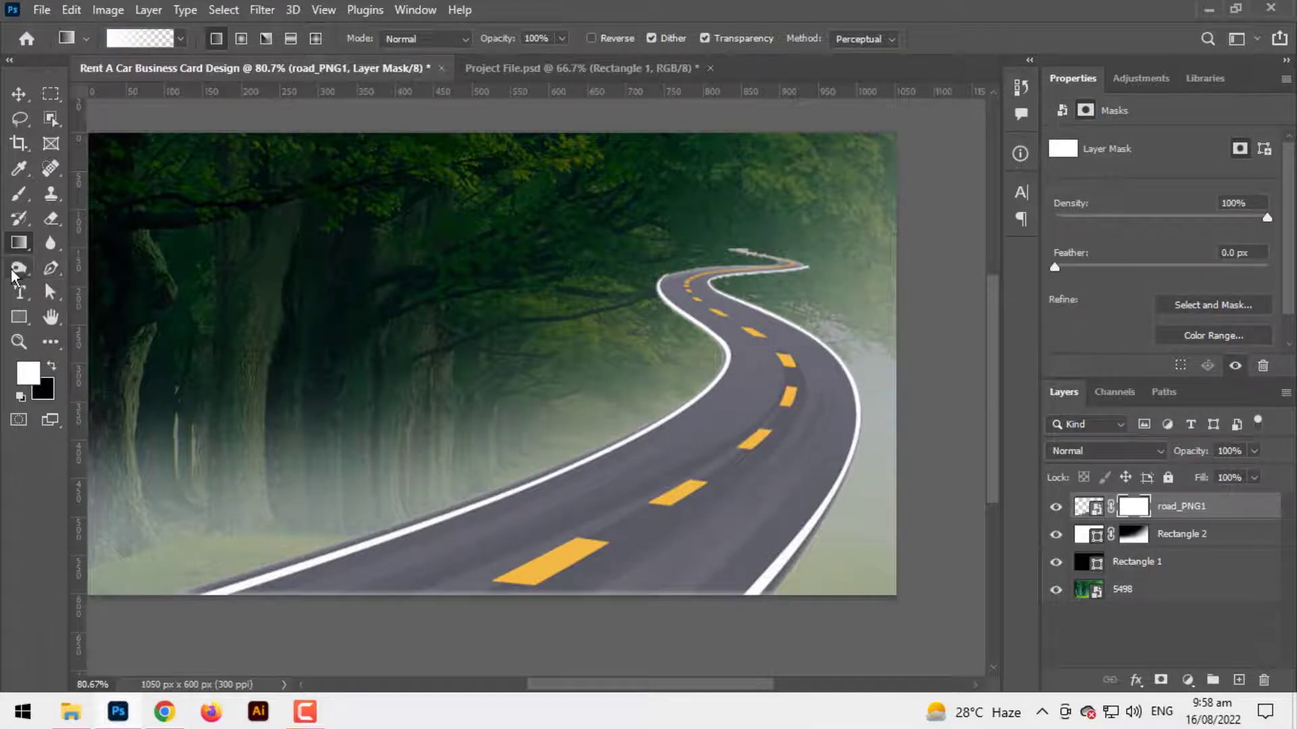
{"action": "left_click", "coordinate": [1078, 506]}
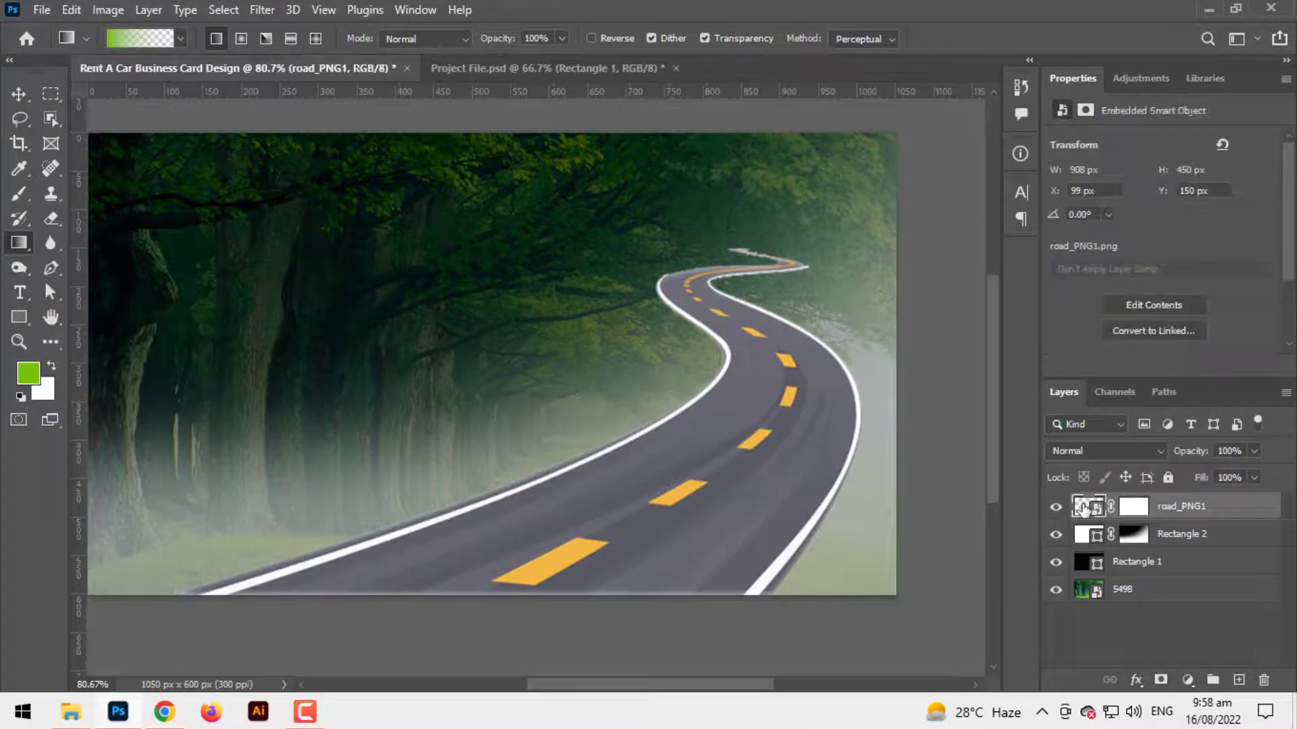
{"action": "right_click", "coordinate": [1083, 507]}
{"action": "left_click", "coordinate": [1142, 522]}
{"action": "right_click", "coordinate": [1183, 513]}
{"action": "left_click", "coordinate": [985, 401]}
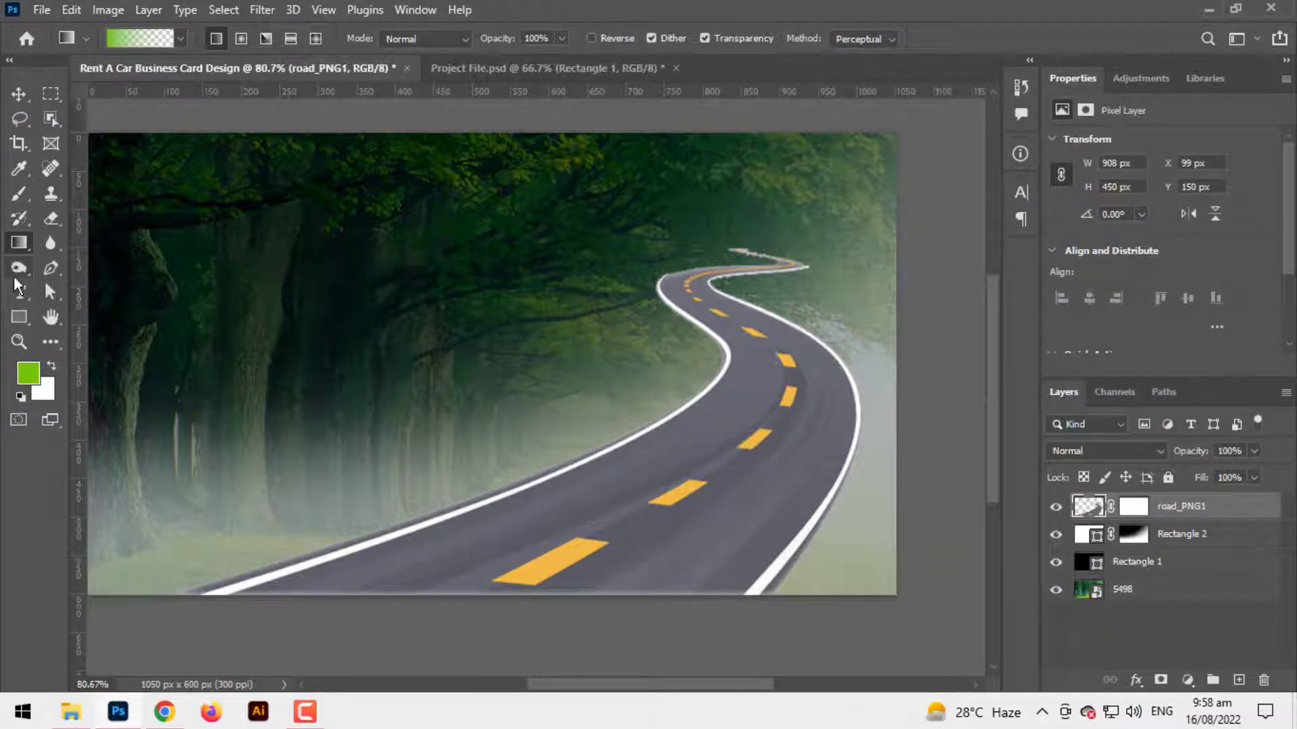
{"action": "right_click", "coordinate": [17, 240]}
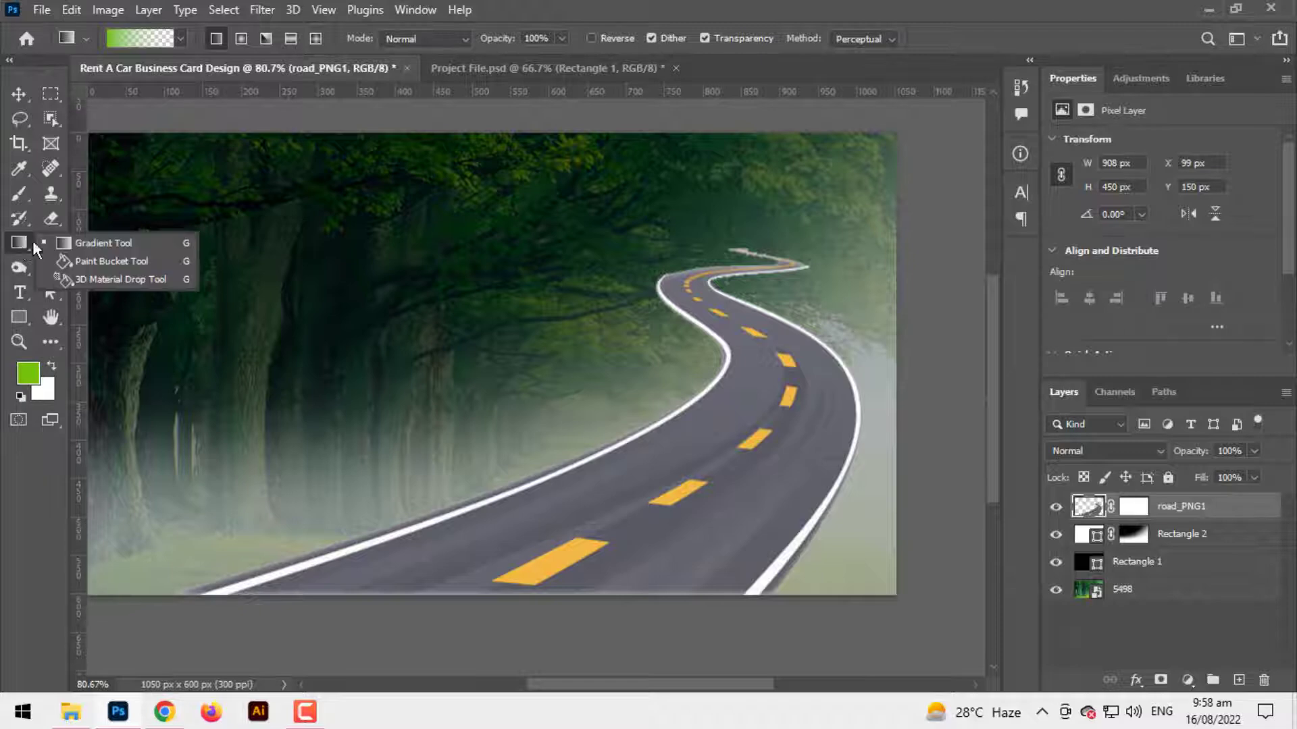
Fill the road layer's mask black with the Paint Bucket to hide the road
{"action": "left_click", "coordinate": [51, 244]}
{"action": "key", "text": "shift+g"}
{"action": "left_click", "coordinate": [20, 397]}
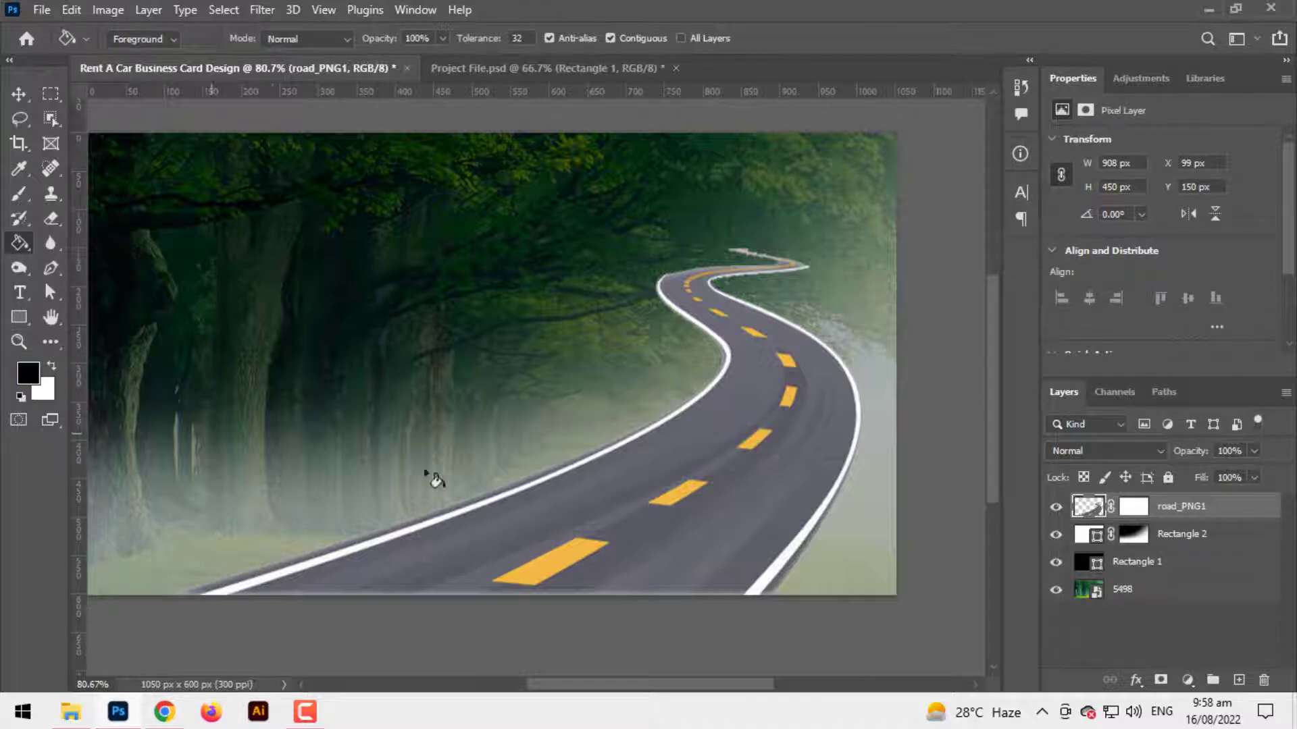
{"action": "left_click", "coordinate": [623, 525]}
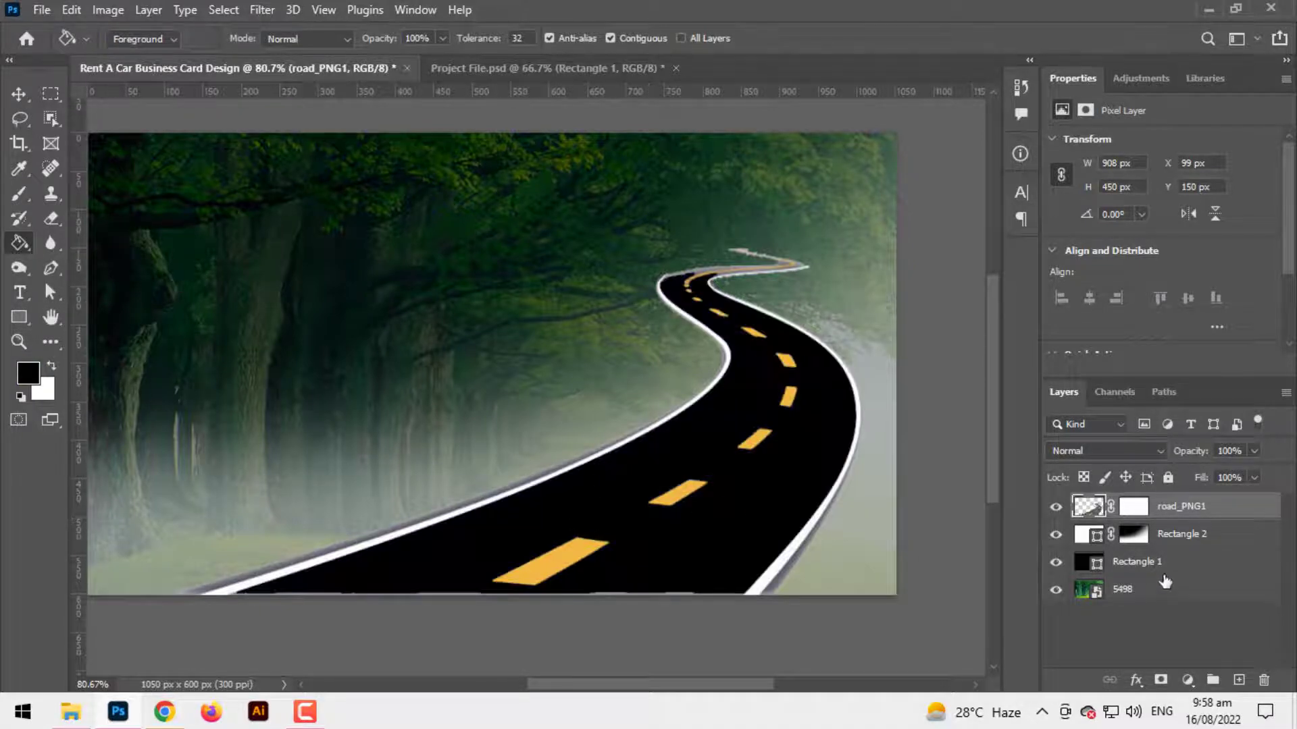
{"action": "key", "text": "ctrl+z"}
{"action": "left_click", "coordinate": [1132, 513]}
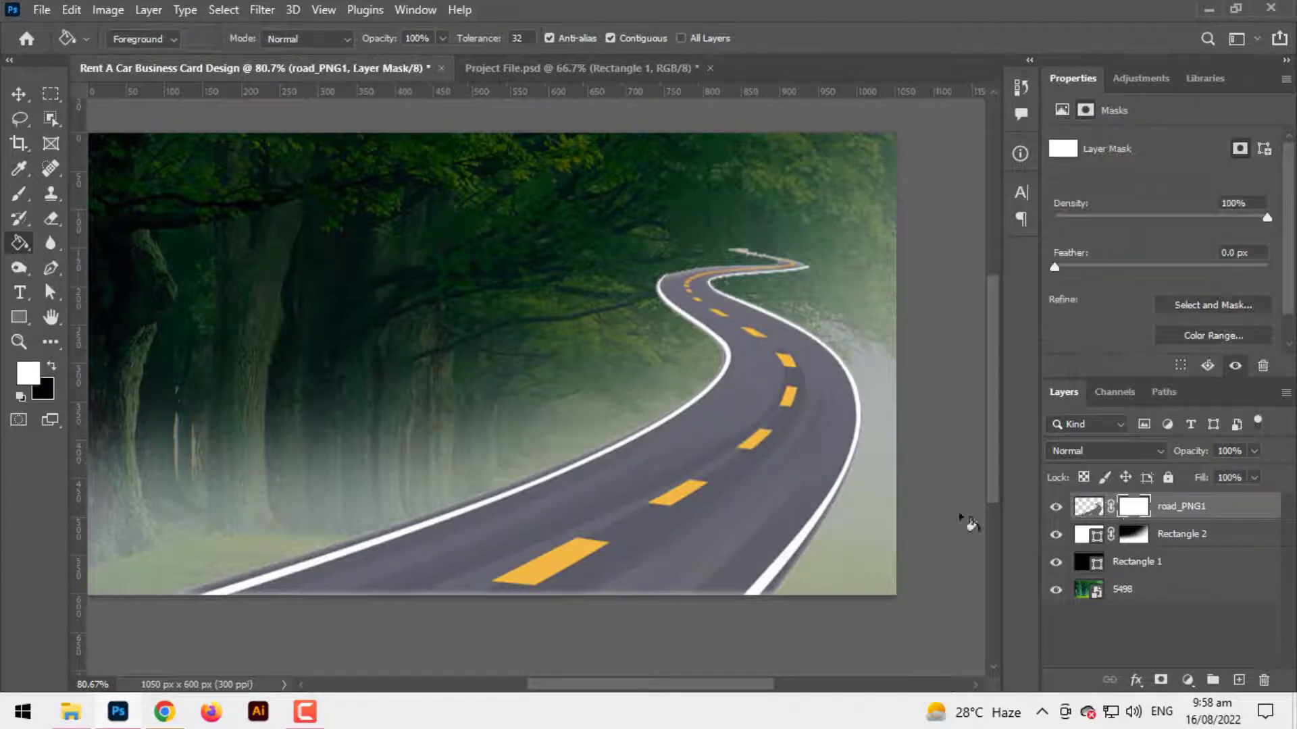
{"action": "key", "text": "x"}
{"action": "left_click", "coordinate": [661, 505]}
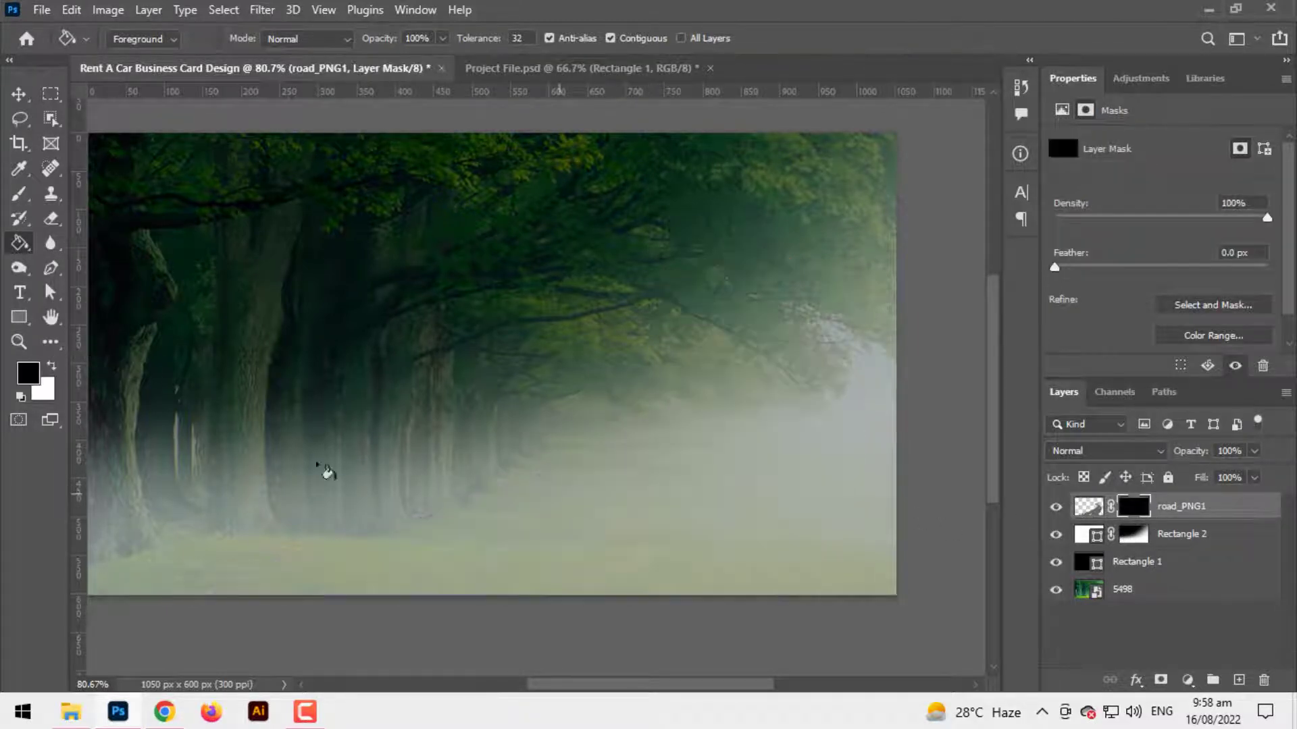
{"action": "key", "text": "x"}
Drag white gradients on the road mask to reveal the road, fading it toward the horizon
{"action": "right_click", "coordinate": [14, 245]}
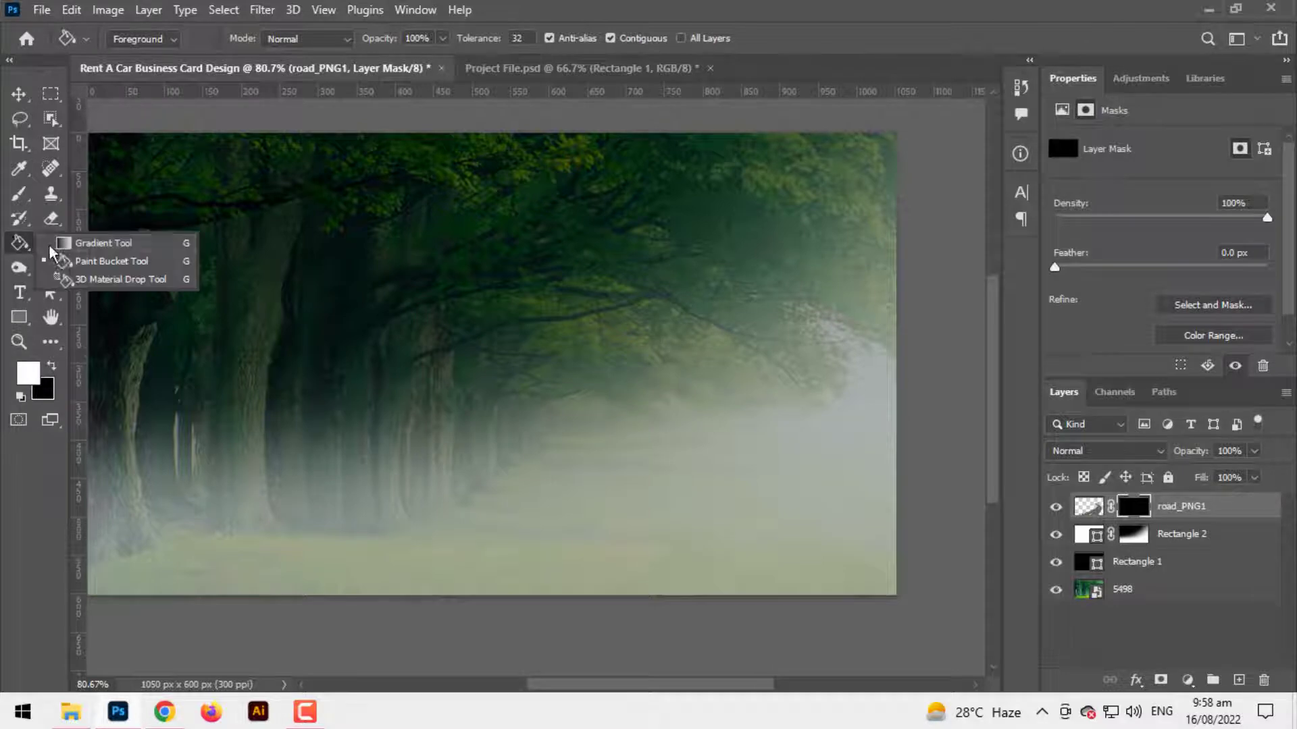
{"action": "left_click", "coordinate": [84, 238]}
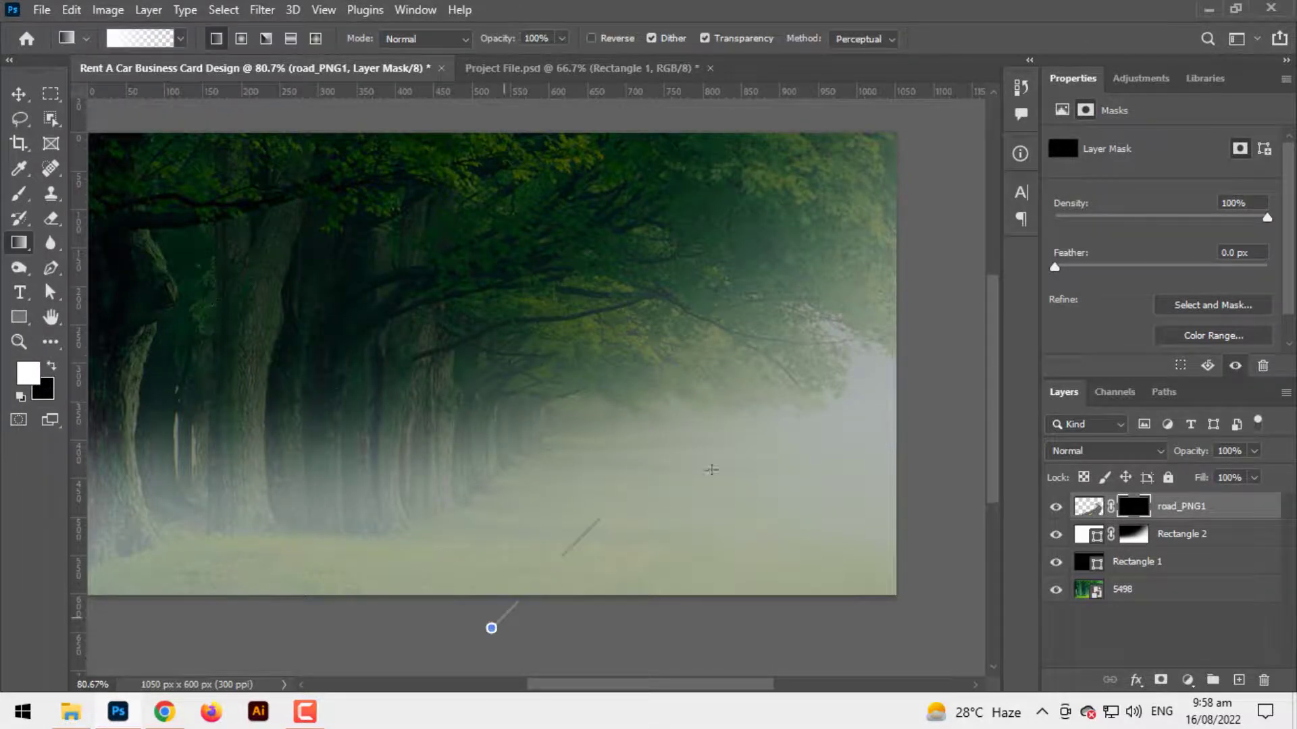
{"action": "left_click_drag", "start_coordinate": [492, 622], "coordinate": [581, 537]}
{"action": "left_click_drag", "start_coordinate": [620, 630], "coordinate": [725, 531]}
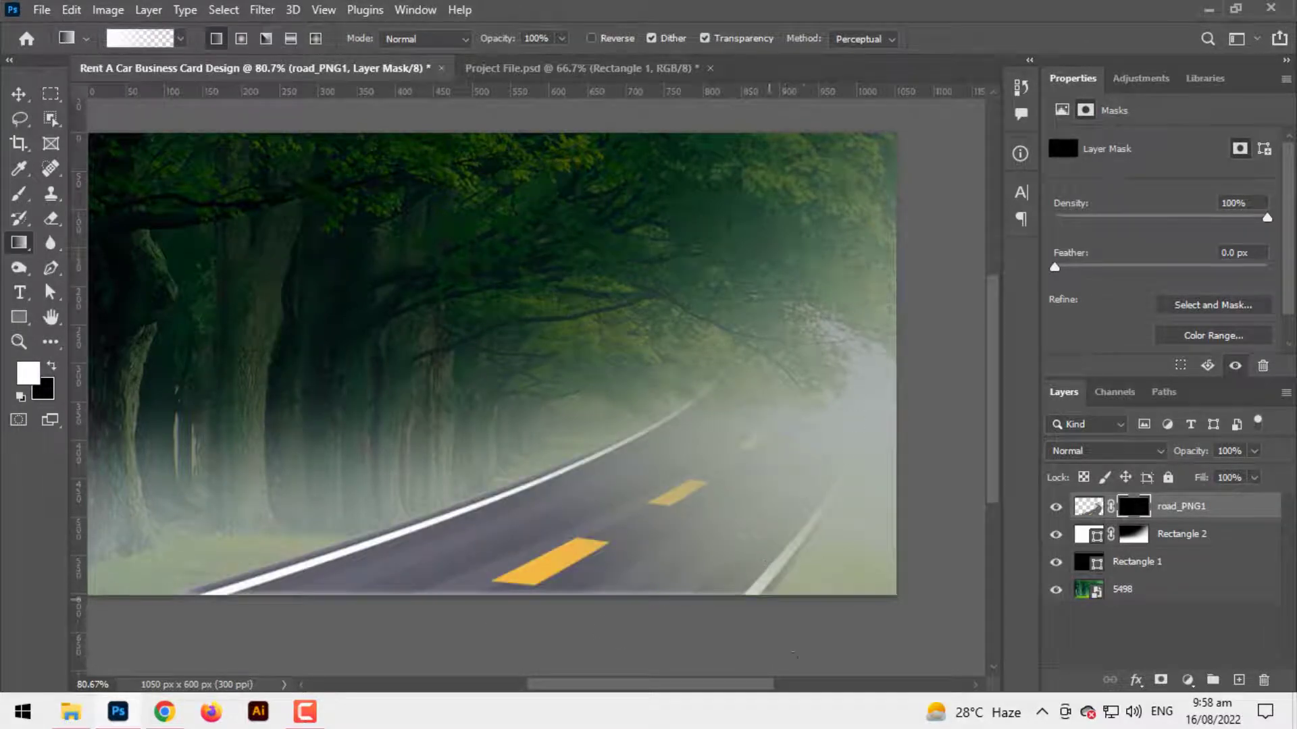
{"action": "left_click_drag", "start_coordinate": [805, 624], "coordinate": [806, 531]}
{"action": "left_click_drag", "start_coordinate": [770, 574], "coordinate": [775, 405]}
{"action": "left_click_drag", "start_coordinate": [776, 513], "coordinate": [770, 405]}
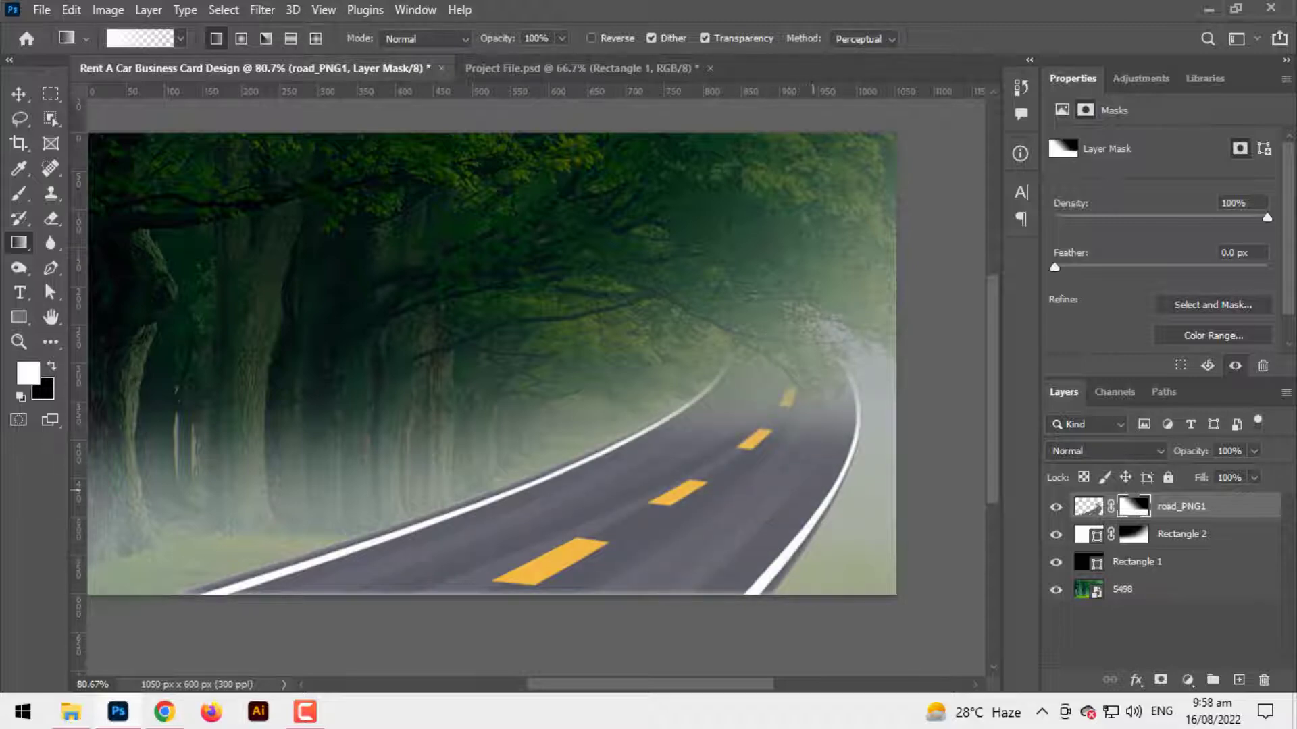
{"action": "left_click", "coordinate": [20, 93]}
Embed the red car PNG, scaled down and positioned on the road in the lower middle
{"action": "left_click", "coordinate": [42, 9]}
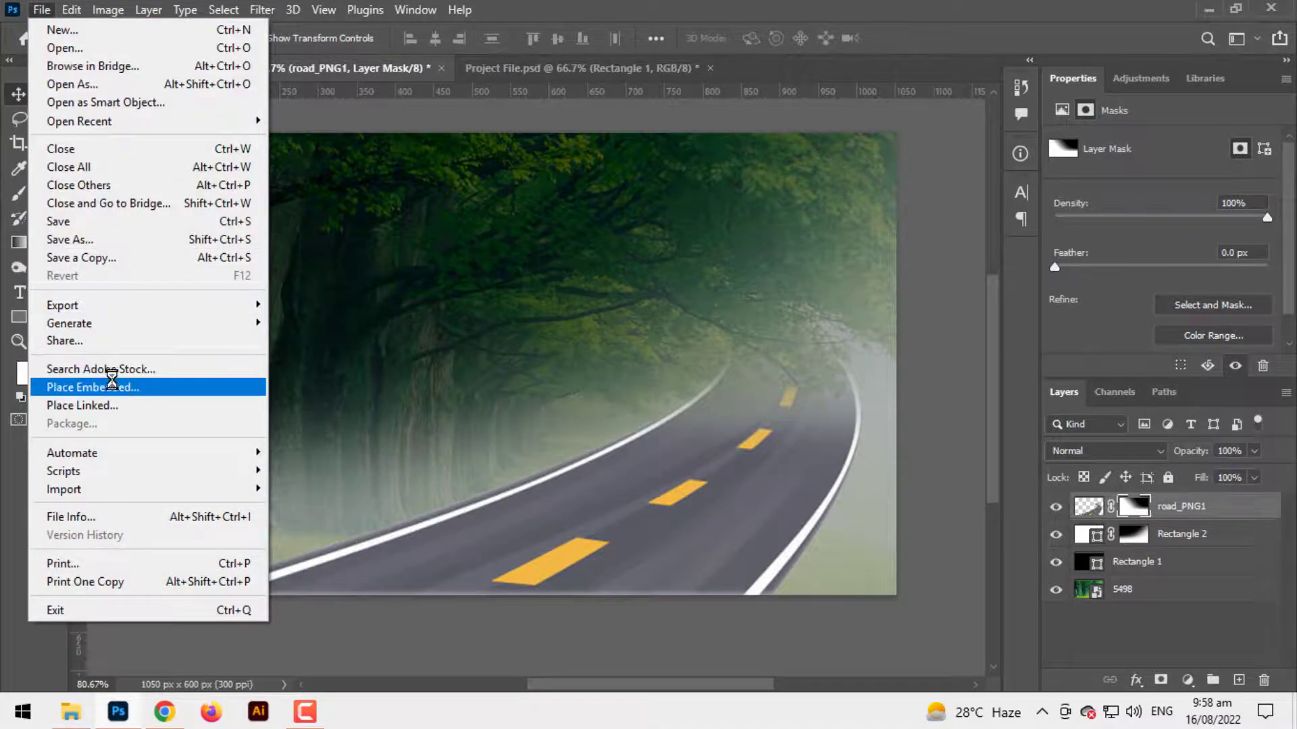
{"action": "left_click", "coordinate": [92, 386]}
{"action": "double_click", "coordinate": [553, 202]}
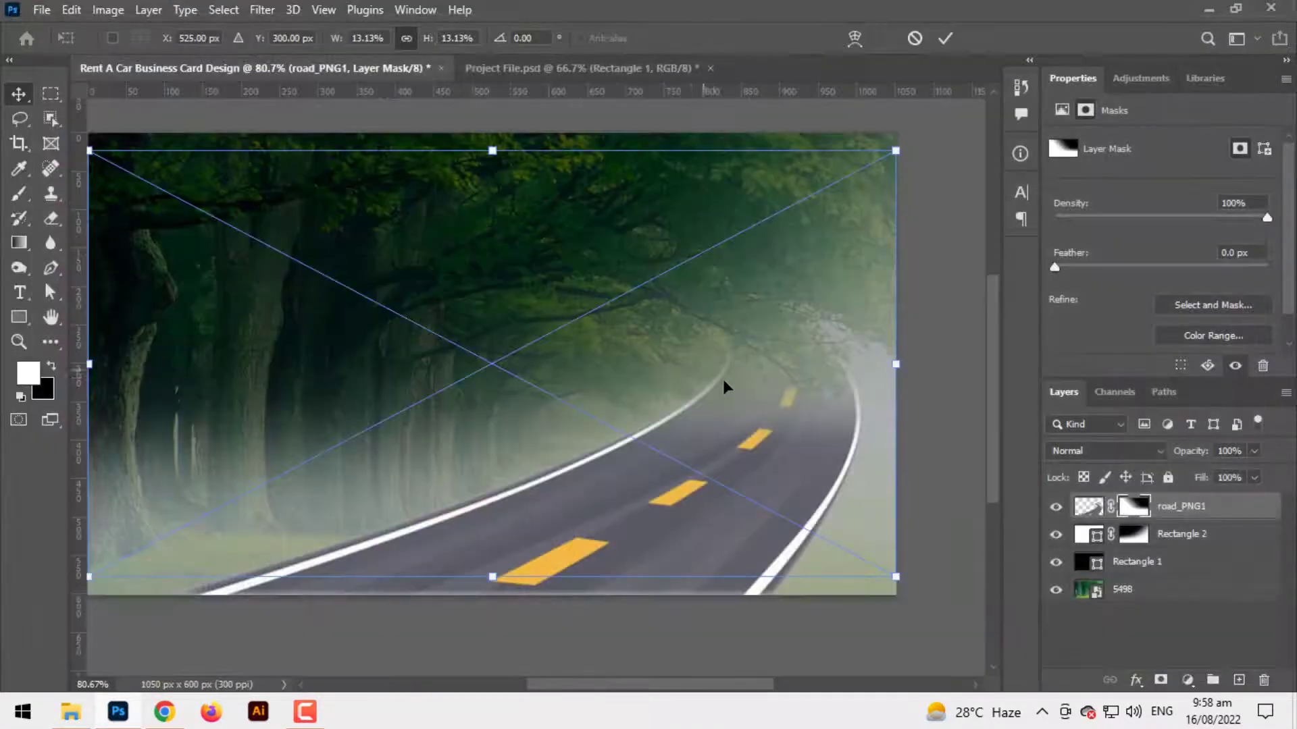
{"action": "mouse_move", "coordinate": [902, 381]}
{"action": "left_mouse_down"}
{"action": "mouse_move", "coordinate": [750, 337]}
{"action": "mouse_move", "coordinate": [770, 439]}
{"action": "left_mouse_up"}
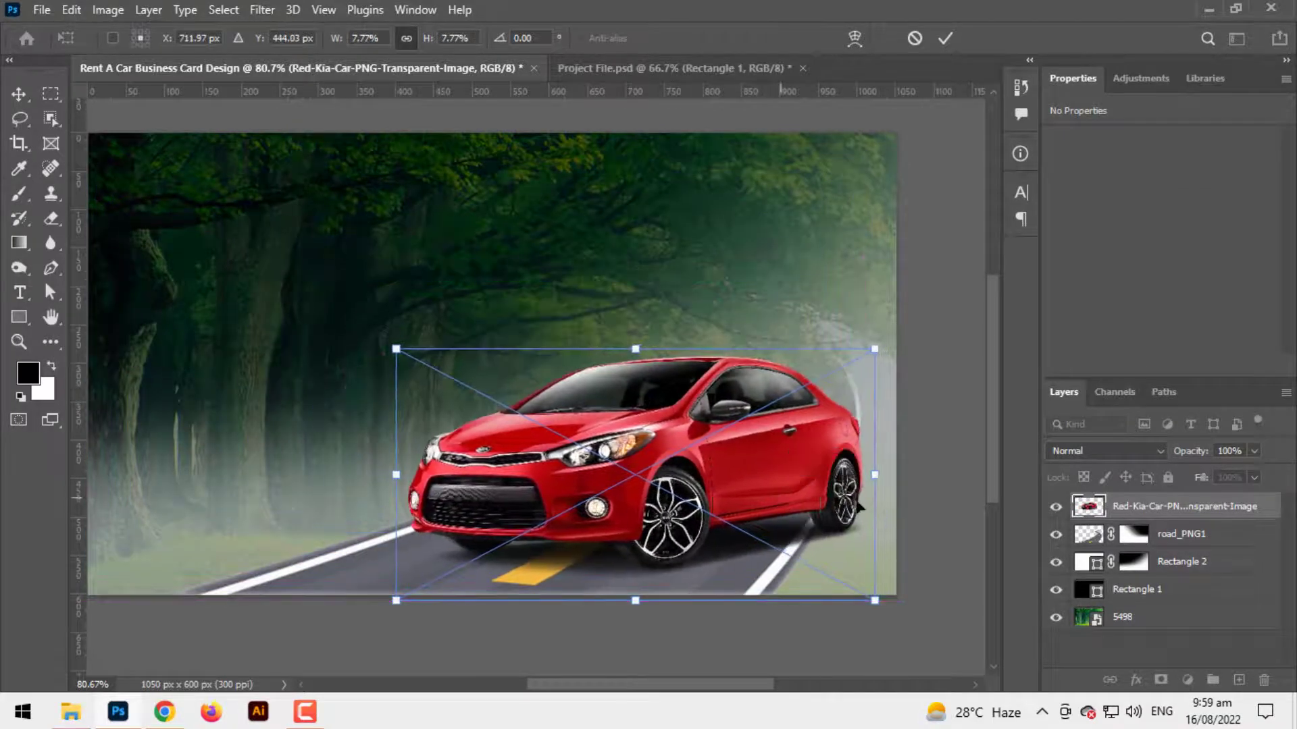
{"action": "left_click_drag", "start_coordinate": [763, 490], "coordinate": [832, 495]}
{"action": "left_click_drag", "start_coordinate": [362, 350], "coordinate": [384, 369]}
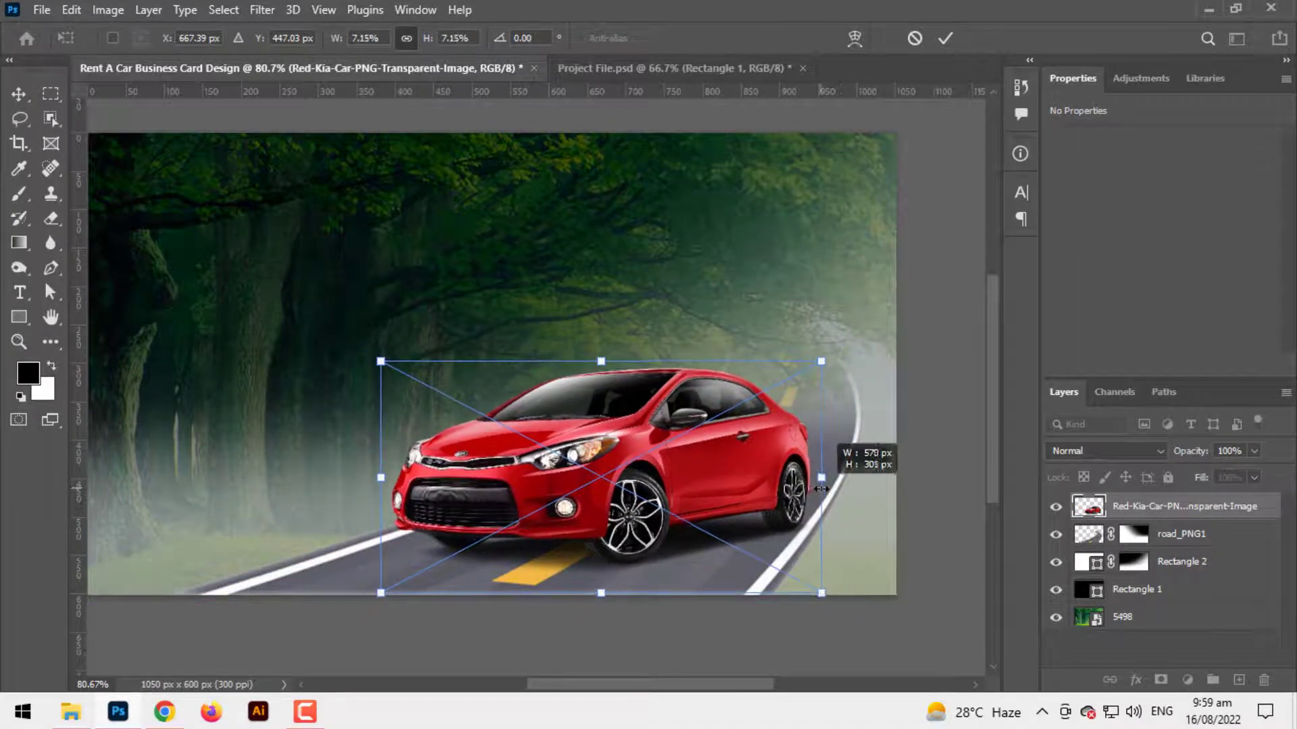
{"action": "left_click_drag", "start_coordinate": [758, 478], "coordinate": [764, 487]}
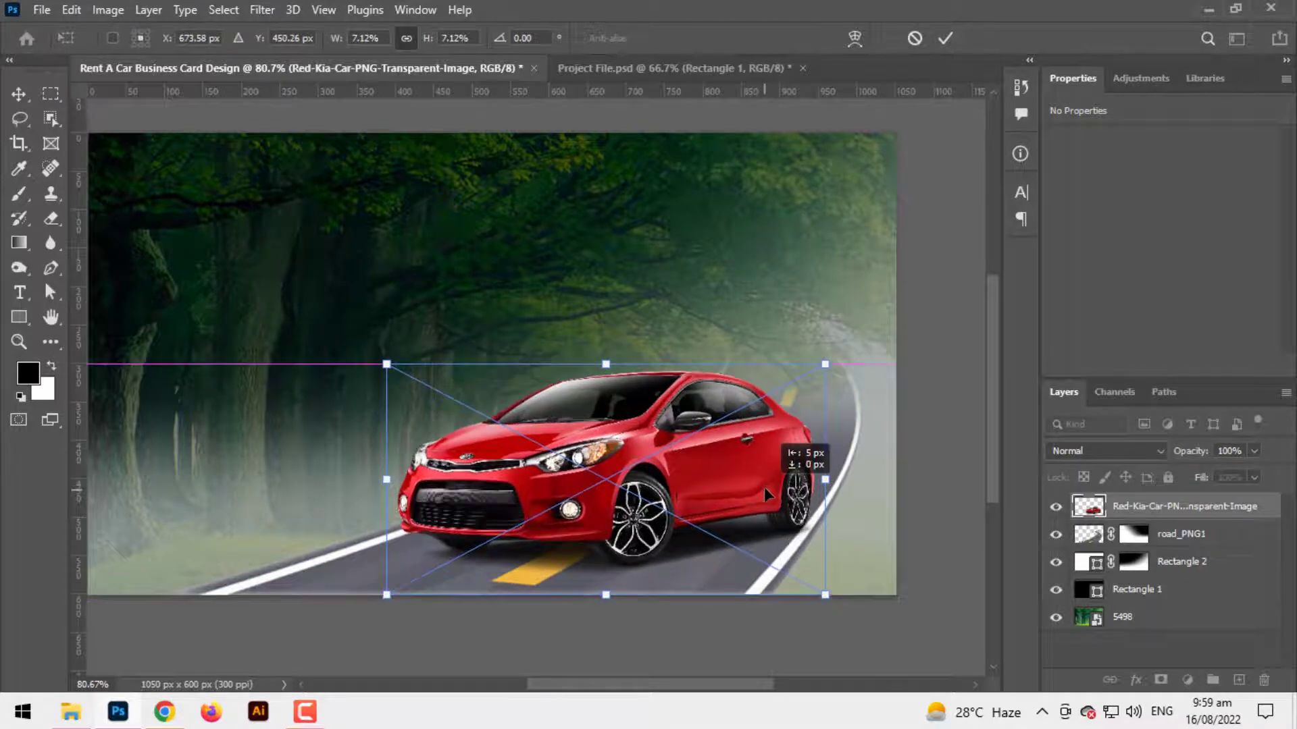
{"action": "key", "text": "Return"}
{"action": "scroll", "coordinate": [762, 488], "scroll_direction": "up", "scroll_amount": 2}
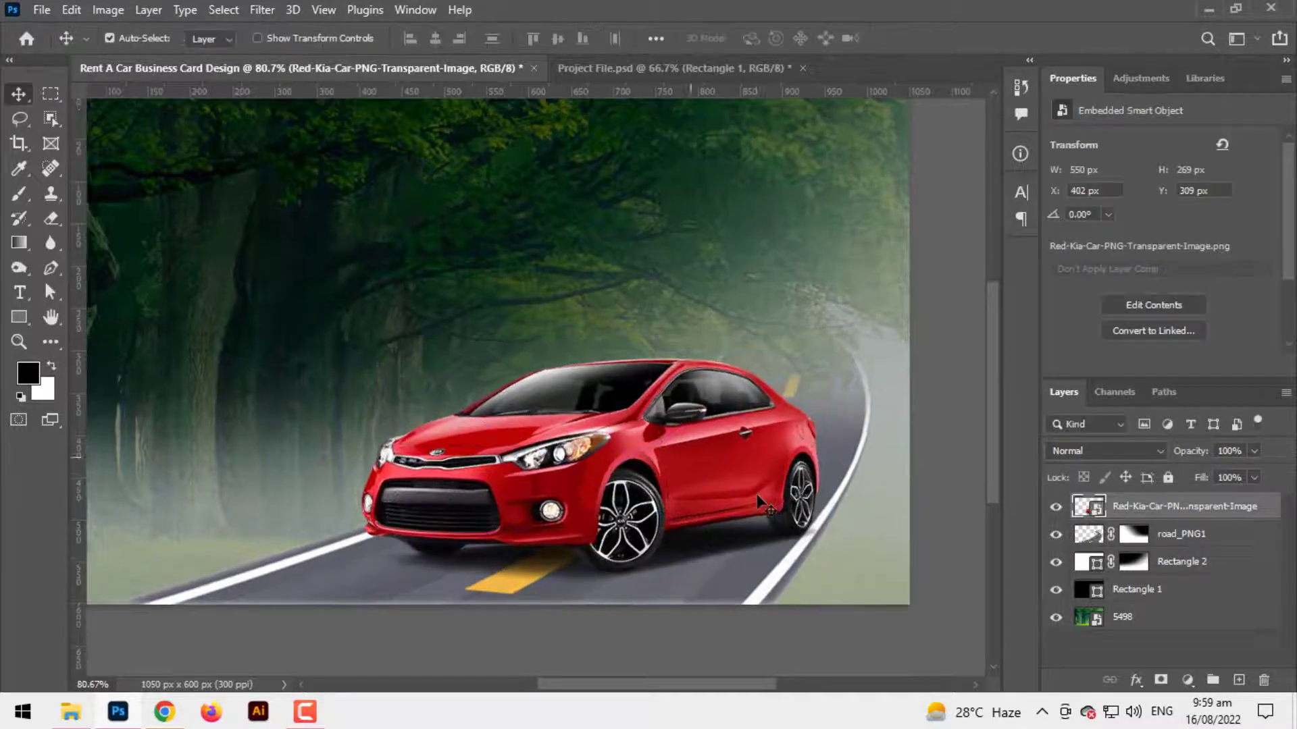
{"action": "mouse_move", "coordinate": [763, 493]}
{"action": "left_mouse_down"}
{"action": "mouse_move", "coordinate": [867, 504]}
{"action": "mouse_move", "coordinate": [784, 486]}
{"action": "left_mouse_up"}
{"action": "scroll", "coordinate": [866, 505], "scroll_direction": "down", "scroll_amount": 1}
Target the road mask and set up an enlarged soft Brush painting black
{"action": "scroll", "coordinate": [866, 504], "scroll_direction": "down", "scroll_amount": 1}
{"action": "left_click", "coordinate": [1133, 533]}
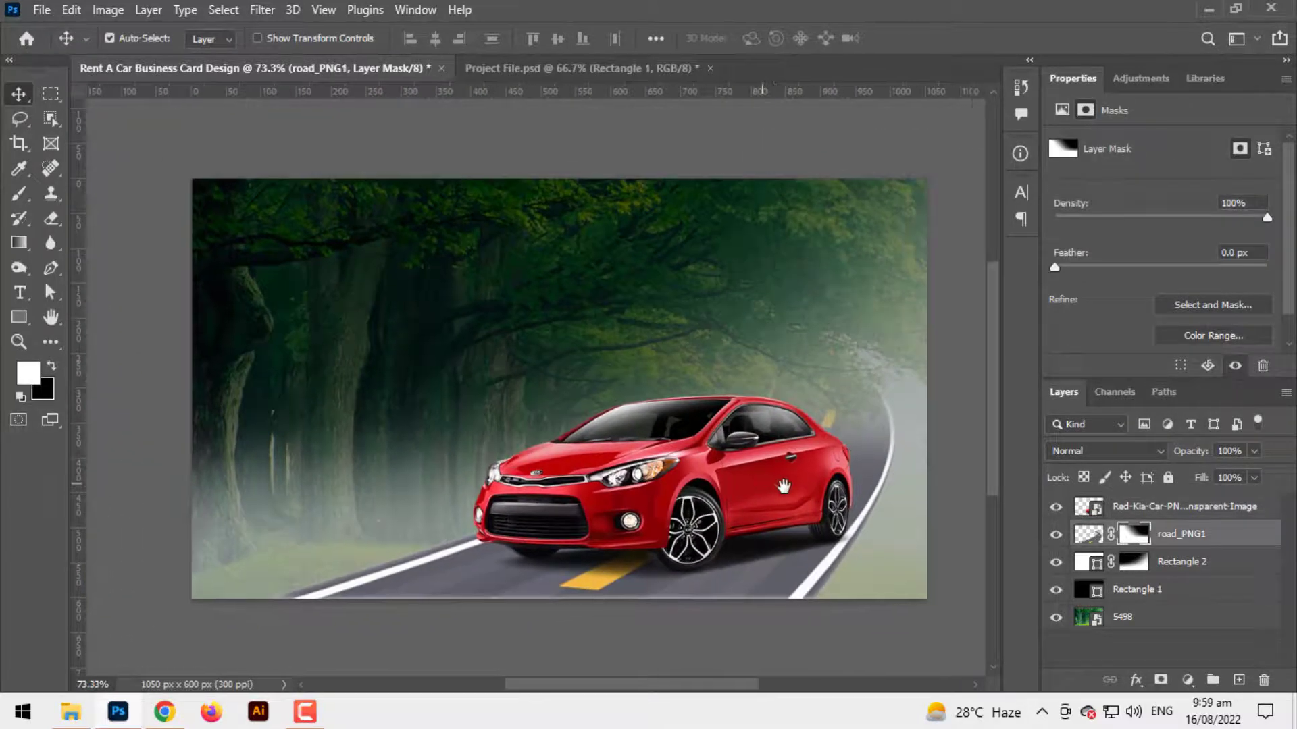
{"action": "left_click", "coordinate": [53, 366]}
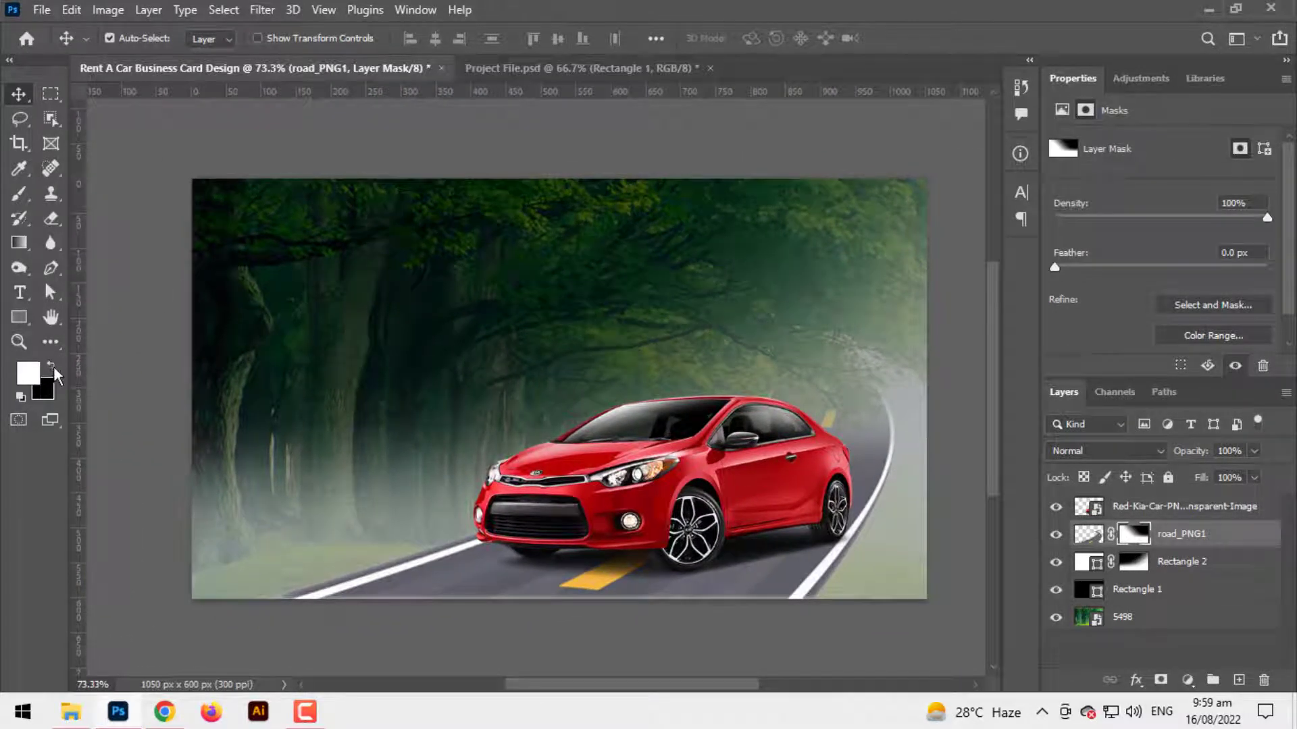
{"action": "left_click", "coordinate": [19, 221]}
{"action": "right_click", "coordinate": [19, 223]}
{"action": "right_click", "coordinate": [19, 193]}
{"action": "left_click", "coordinate": [102, 209]}
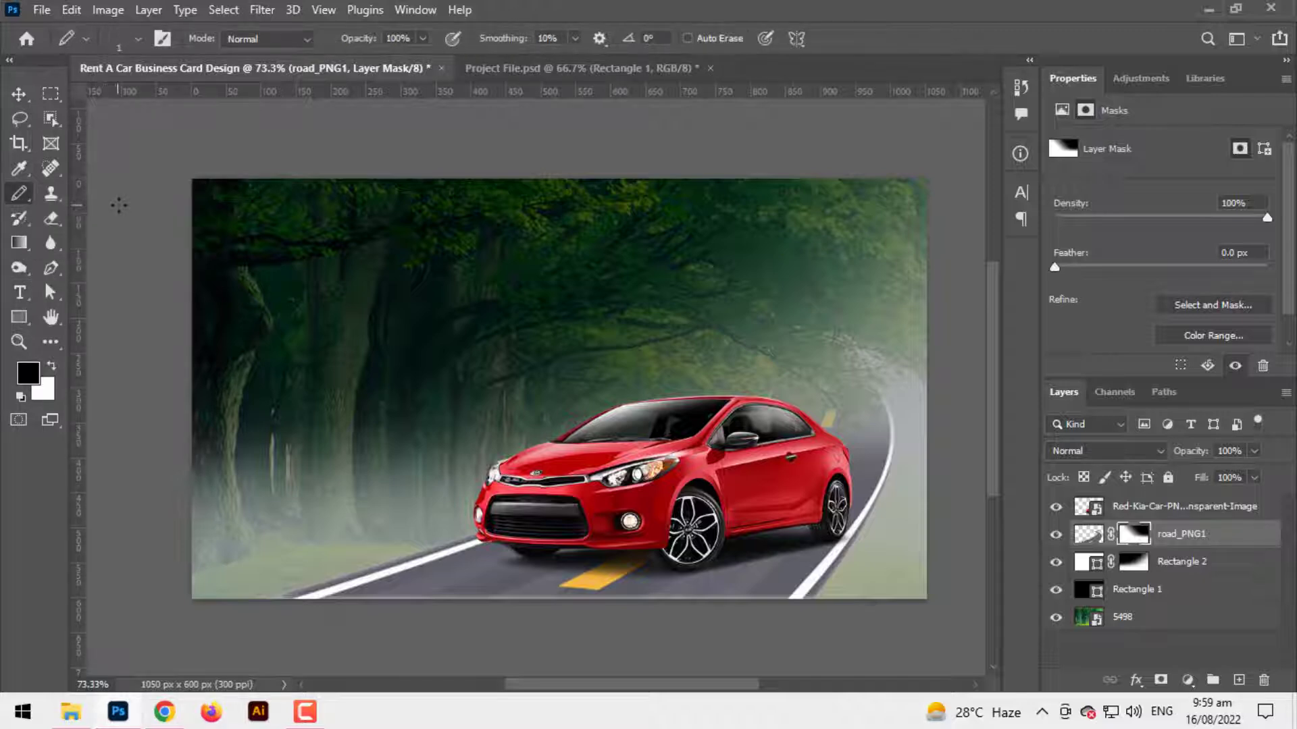
{"action": "right_click", "coordinate": [13, 196]}
{"action": "left_click", "coordinate": [101, 194]}
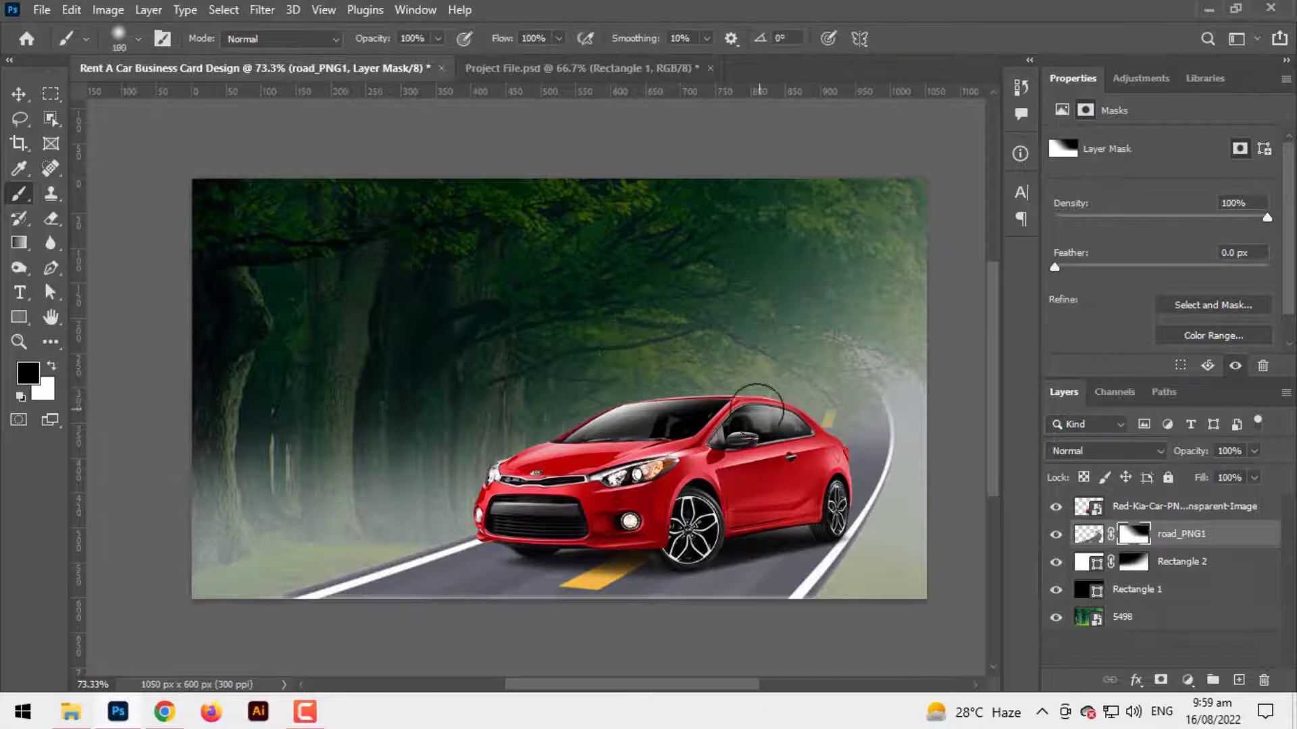
{"action": "key", "text": "bracketright"}
{"action": "key", "text": "bracketright"}
{"action": "key", "text": "bracketright"}
Paint black over the far road curve and yellow line right of the car
{"action": "left_click_drag", "start_coordinate": [641, 396], "coordinate": [847, 410]}
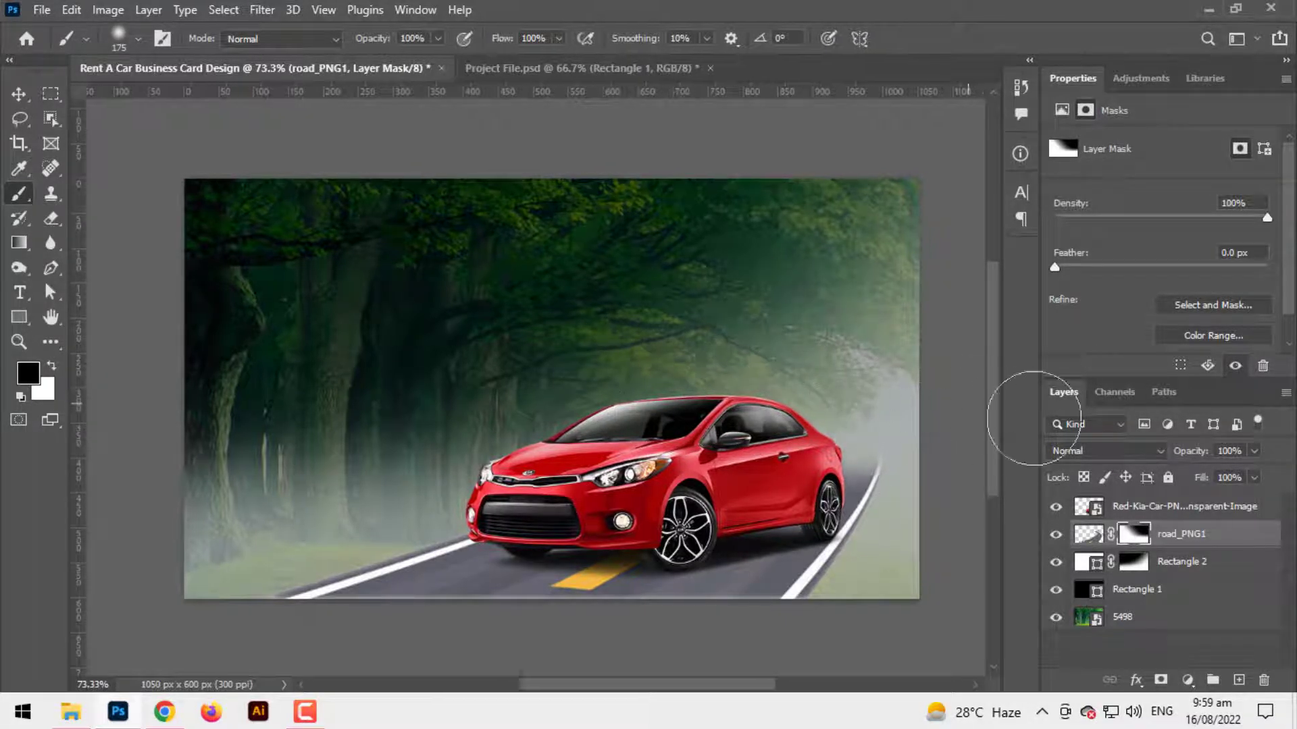
{"action": "scroll", "coordinate": [676, 379], "scroll_direction": "right", "scroll_amount": 5}
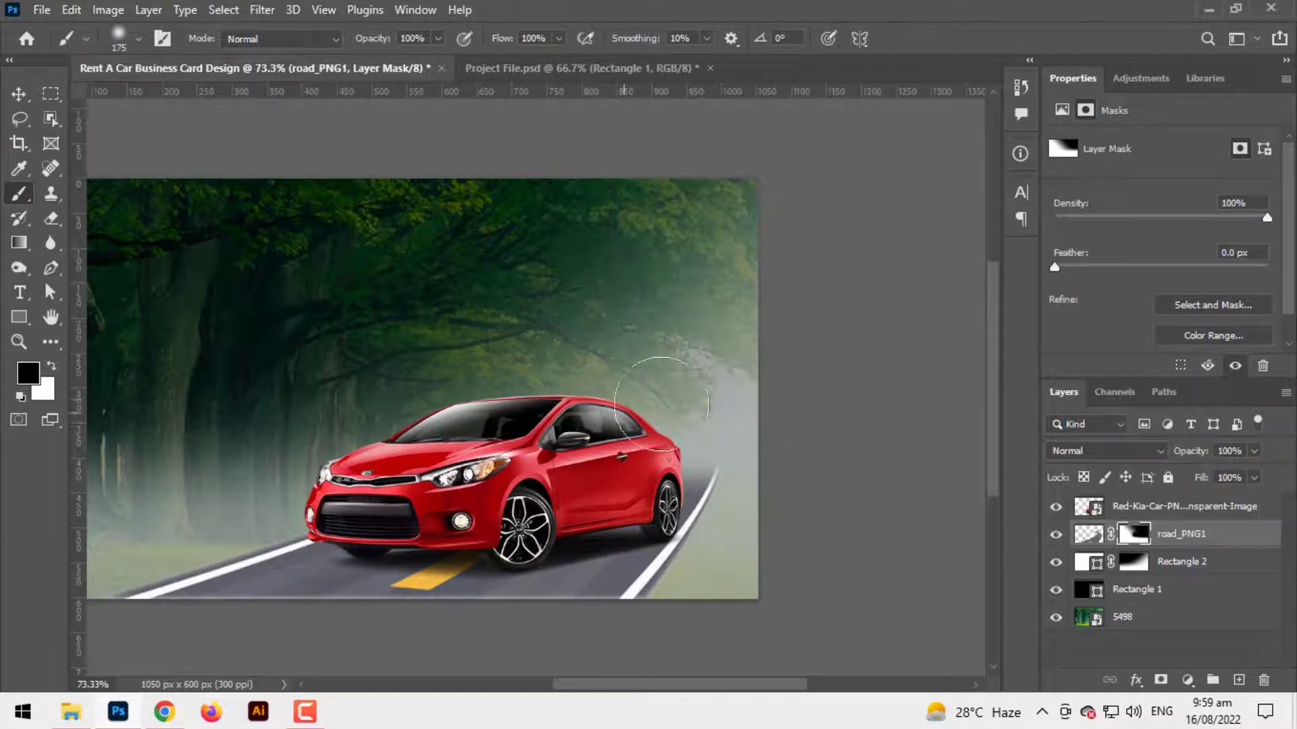
{"action": "key", "text": "ctrl+z"}
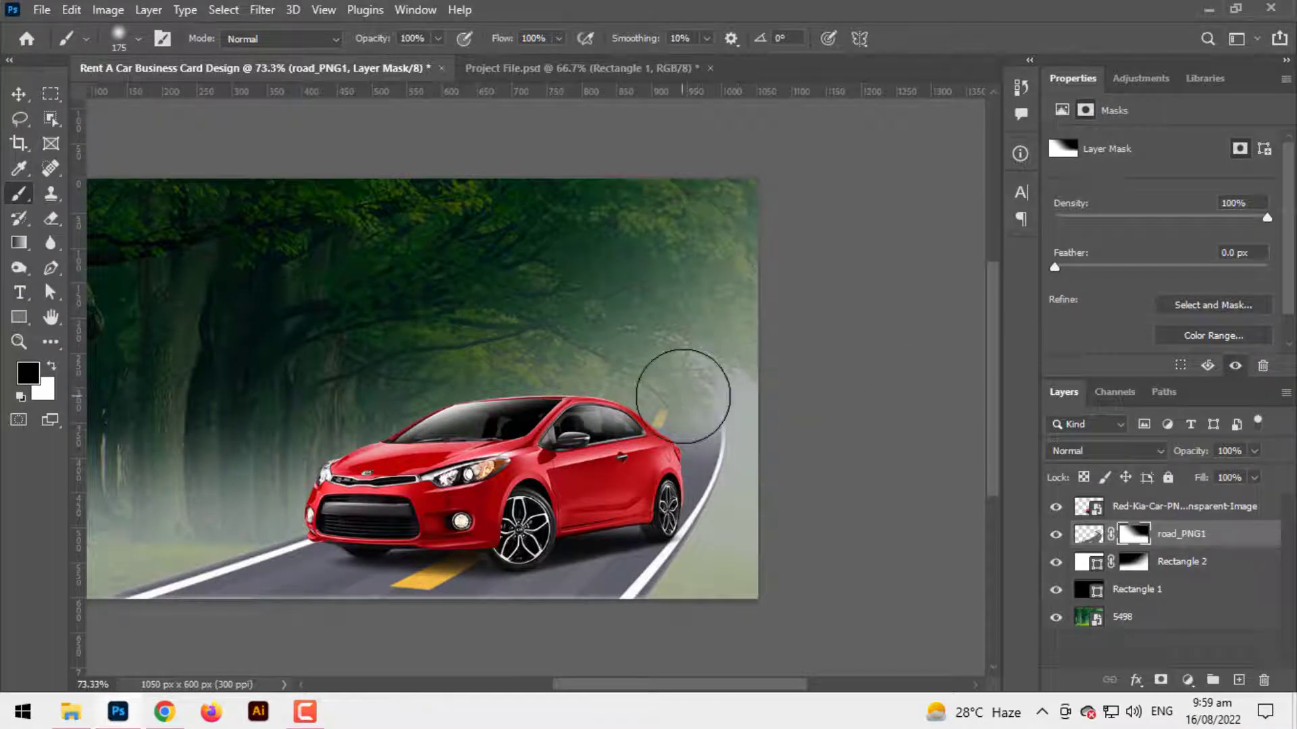
{"action": "left_click_drag", "start_coordinate": [682, 396], "coordinate": [716, 446]}
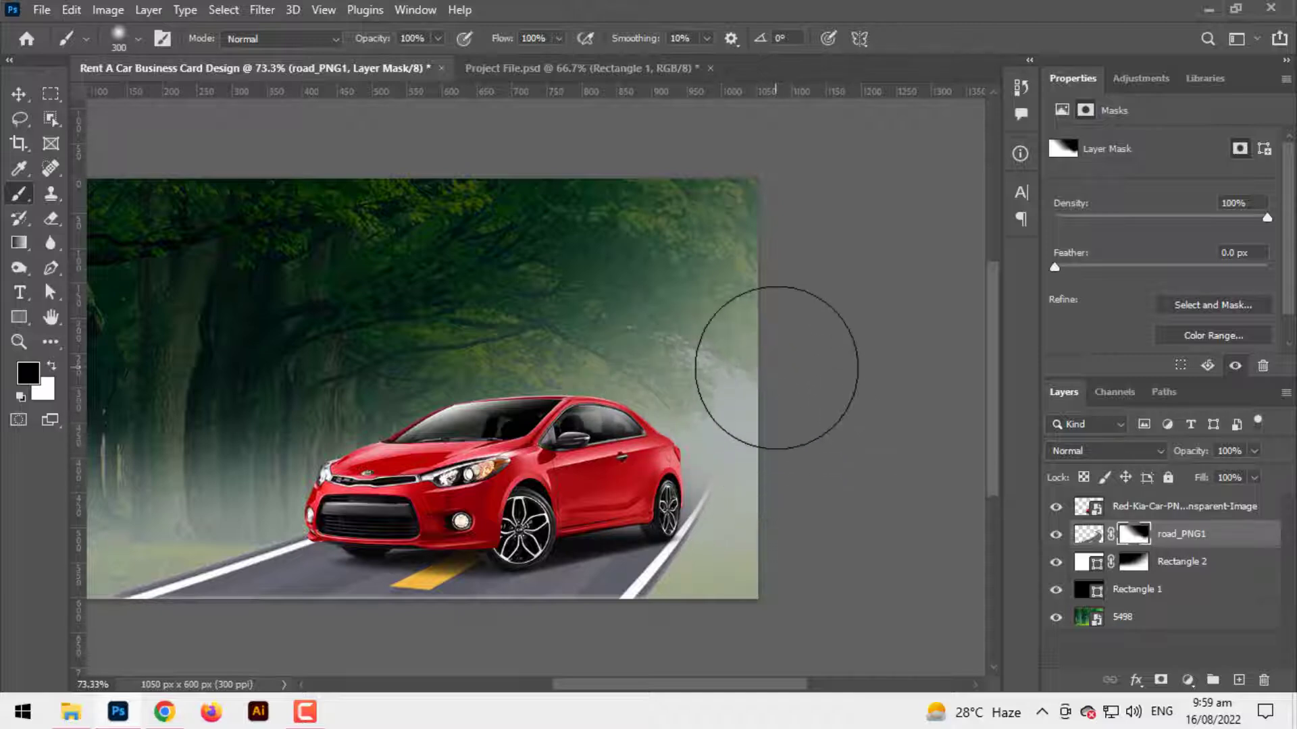
{"action": "left_click_drag", "start_coordinate": [521, 451], "coordinate": [650, 437]}
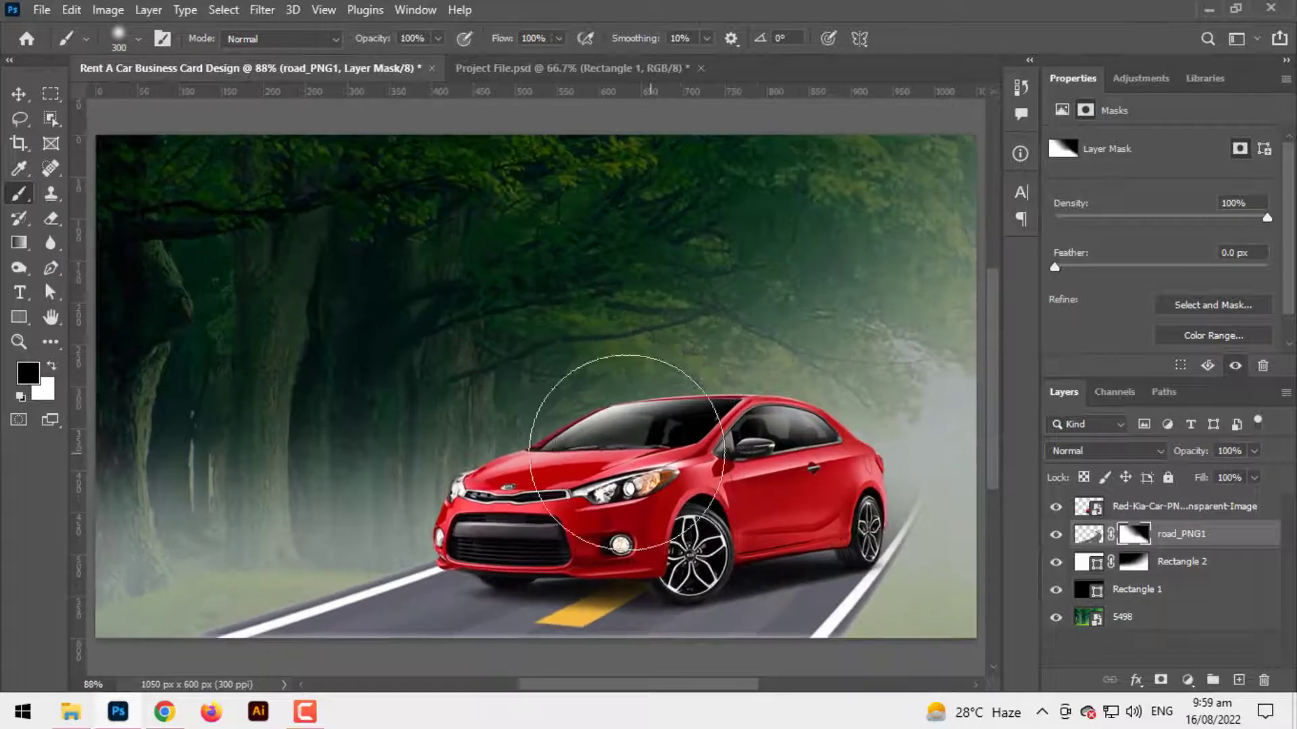
{"action": "left_click", "coordinate": [19, 95]}
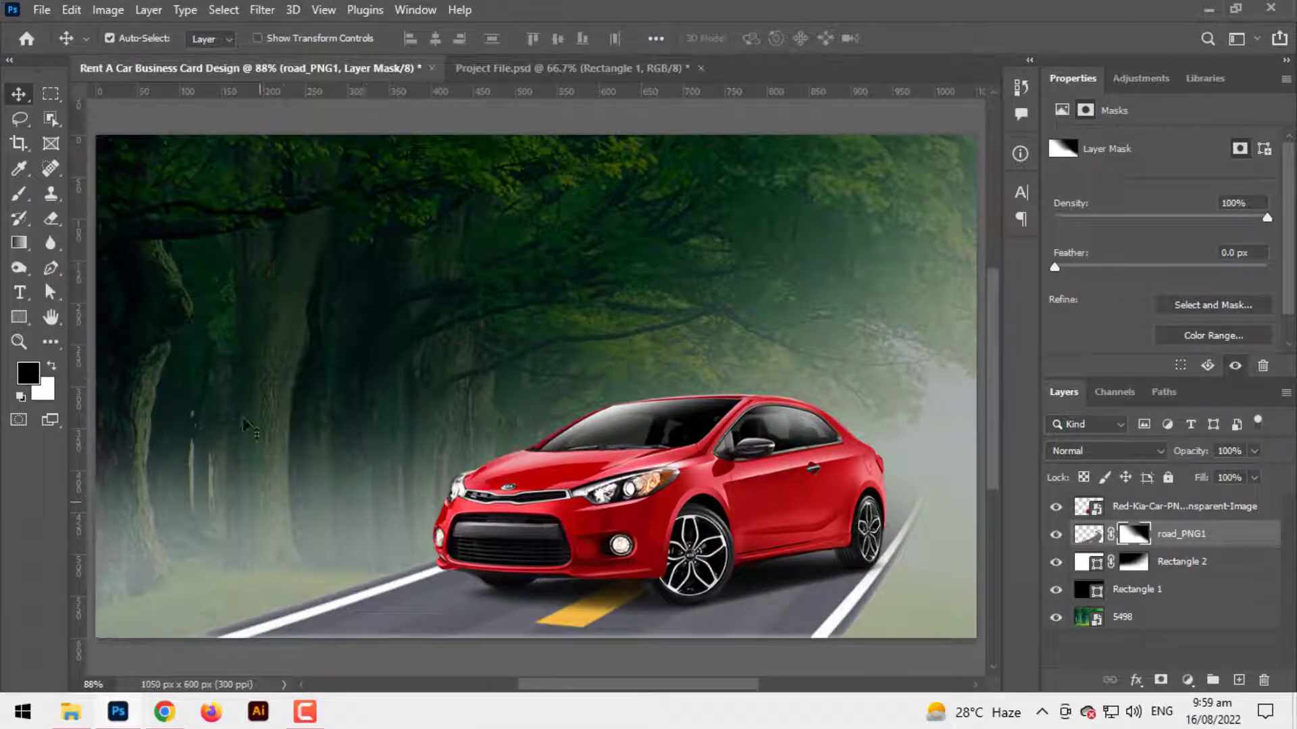
Scale the red car down slightly and move it up and right on the road
{"action": "left_click", "coordinate": [603, 481]}
{"action": "key", "text": "ctrl+t"}
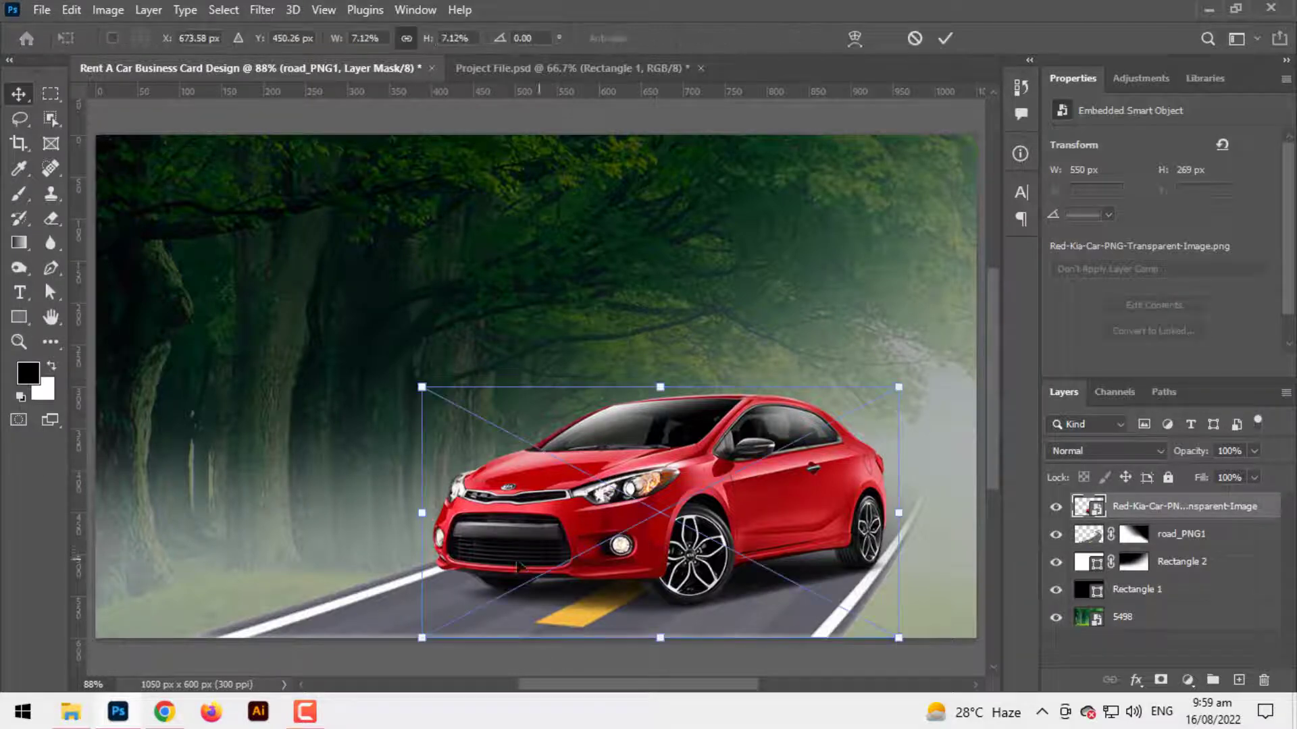
{"action": "left_click_drag", "start_coordinate": [423, 532], "coordinate": [470, 532]}
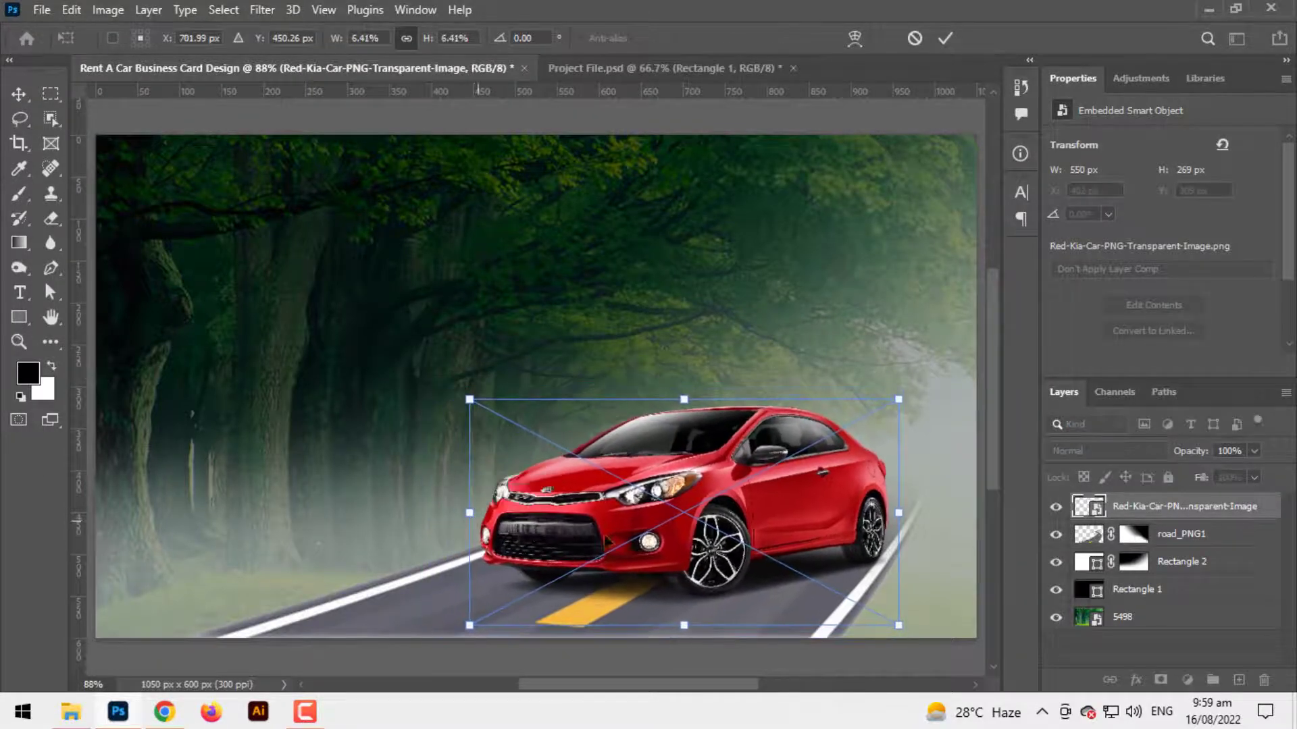
{"action": "left_click_drag", "start_coordinate": [752, 516], "coordinate": [763, 508]}
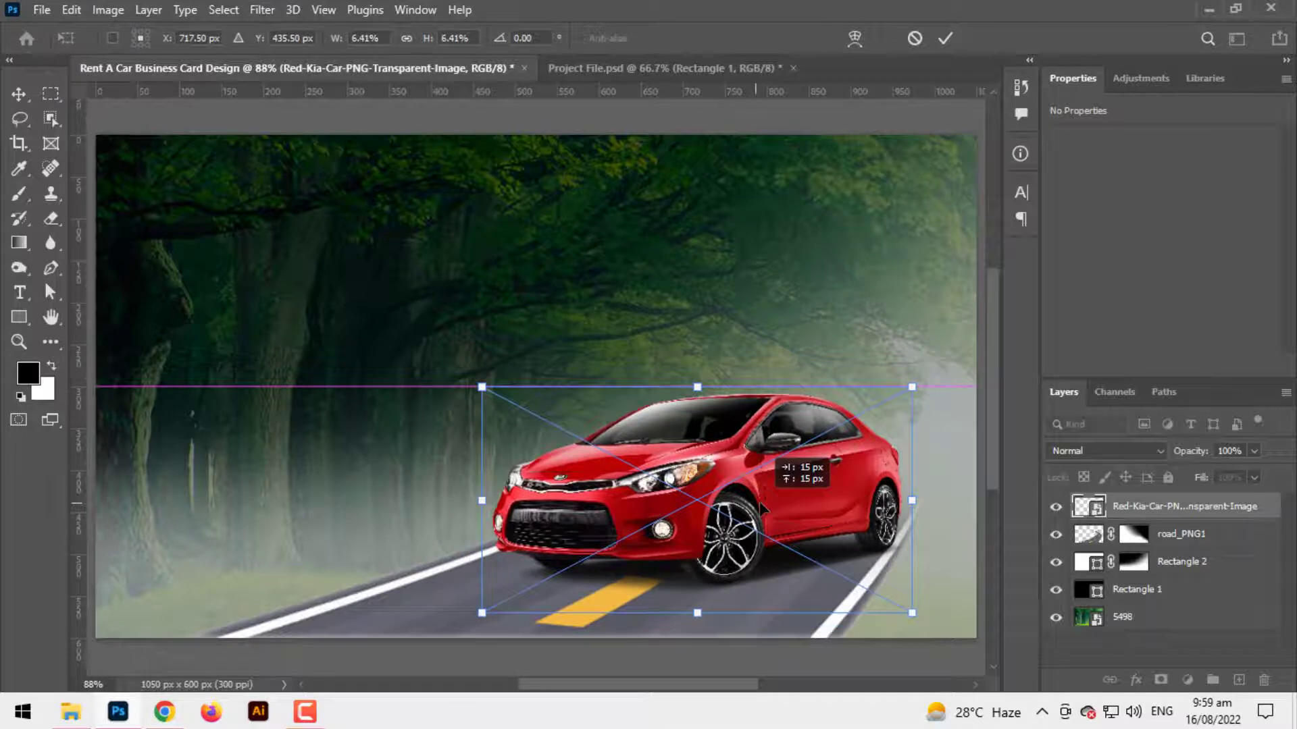
{"action": "key", "text": "Return"}
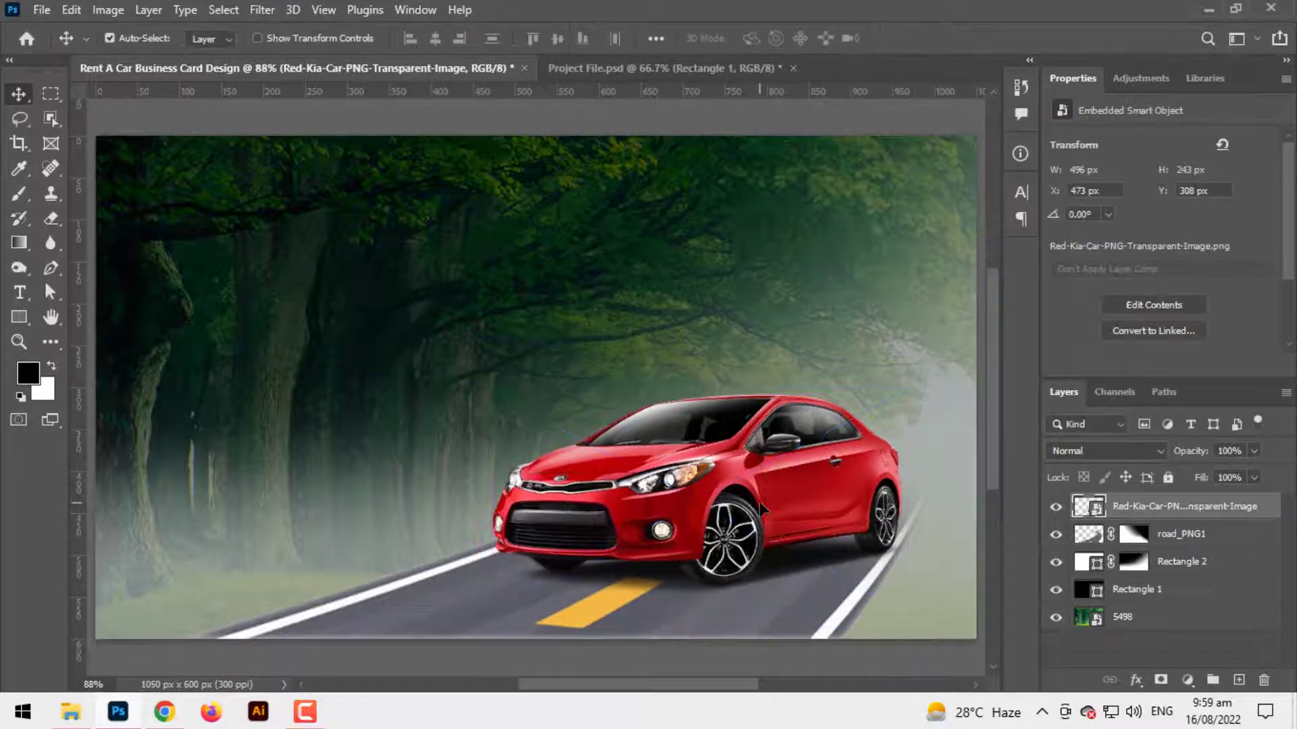
{"action": "scroll", "coordinate": [668, 419], "scroll_direction": "down", "scroll_amount": 2}
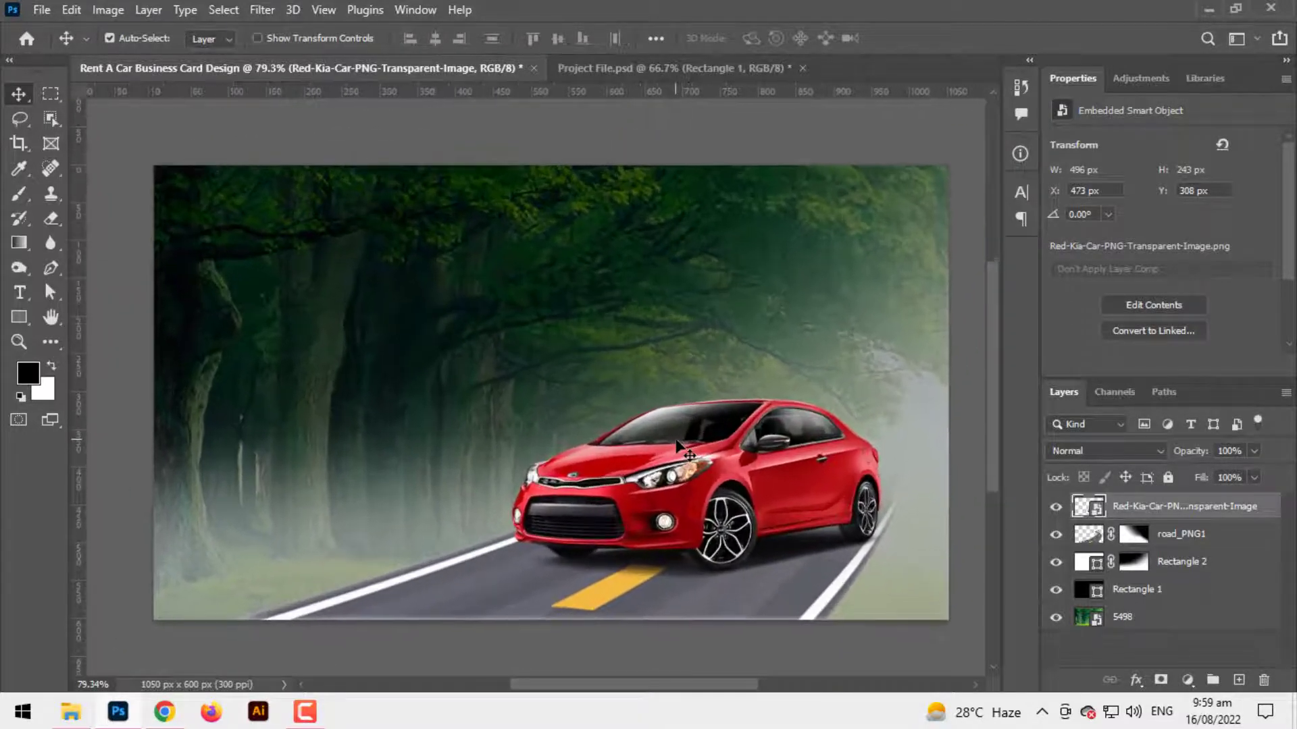
{"action": "scroll", "coordinate": [648, 395], "scroll_direction": "up", "scroll_amount": 1}
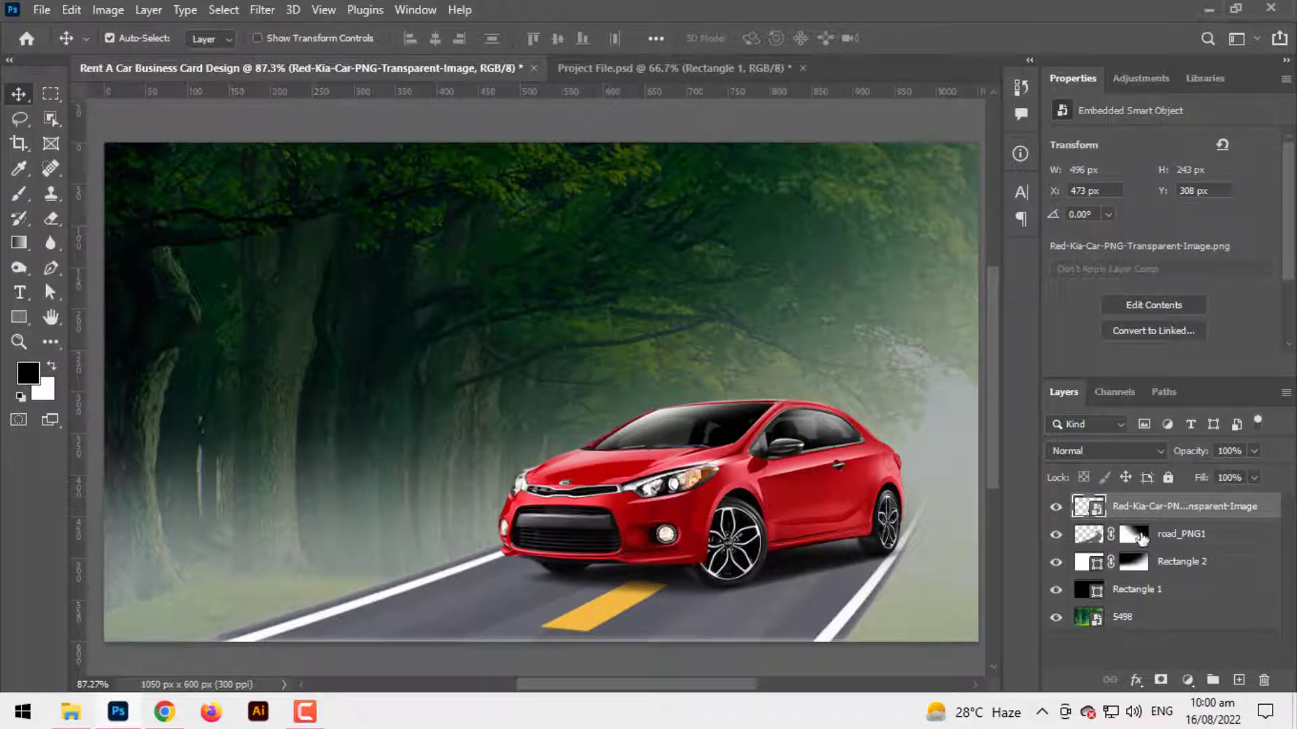
Give road_PNG1 a black drop shadow with size 24 px and opacity about 51%
{"action": "right_click", "coordinate": [1198, 544]}
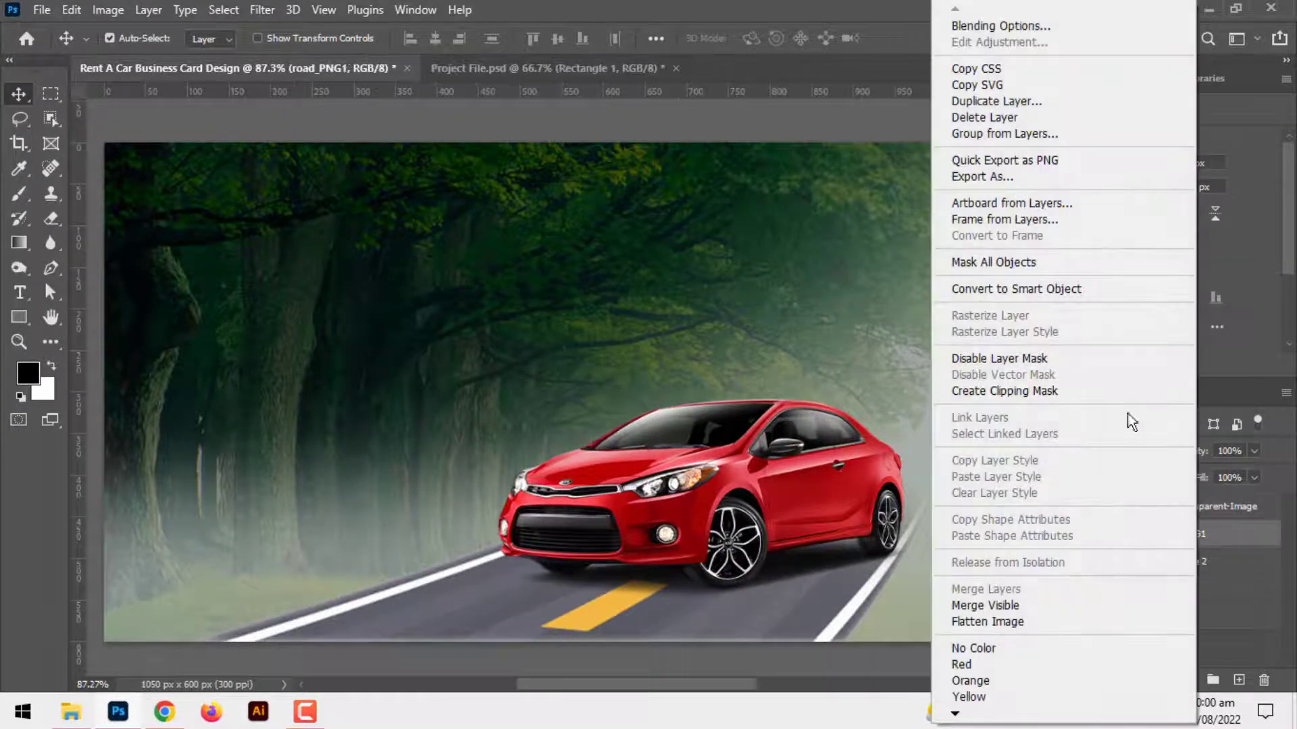
{"action": "left_click", "coordinate": [1015, 59]}
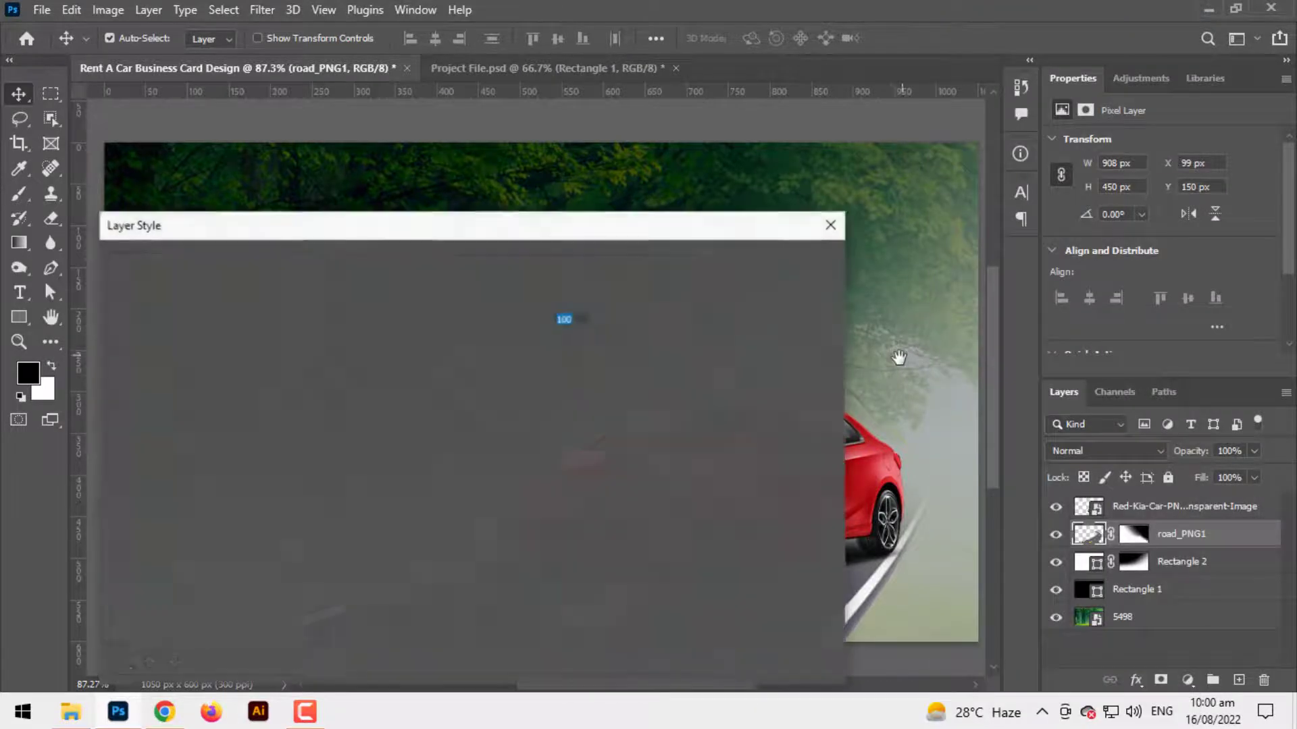
{"action": "left_click_drag", "start_coordinate": [357, 235], "coordinate": [848, 119]}
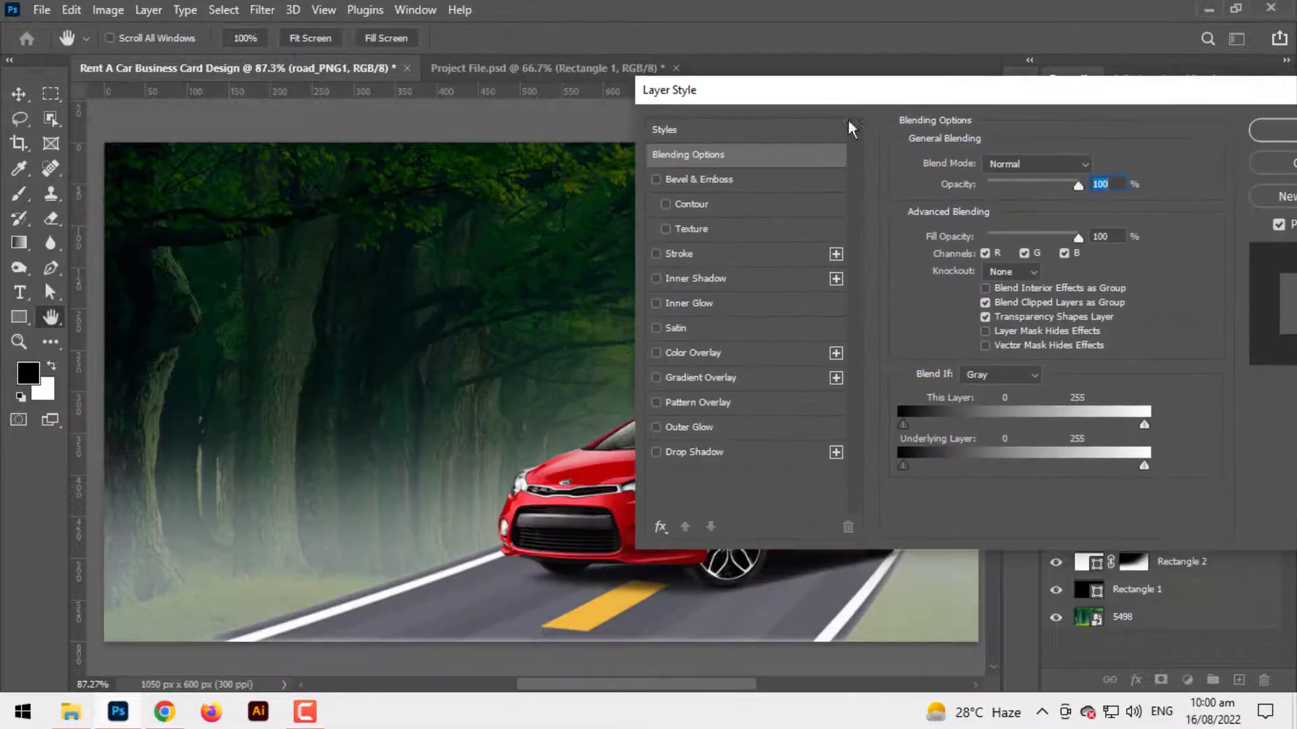
{"action": "left_click", "coordinate": [667, 452]}
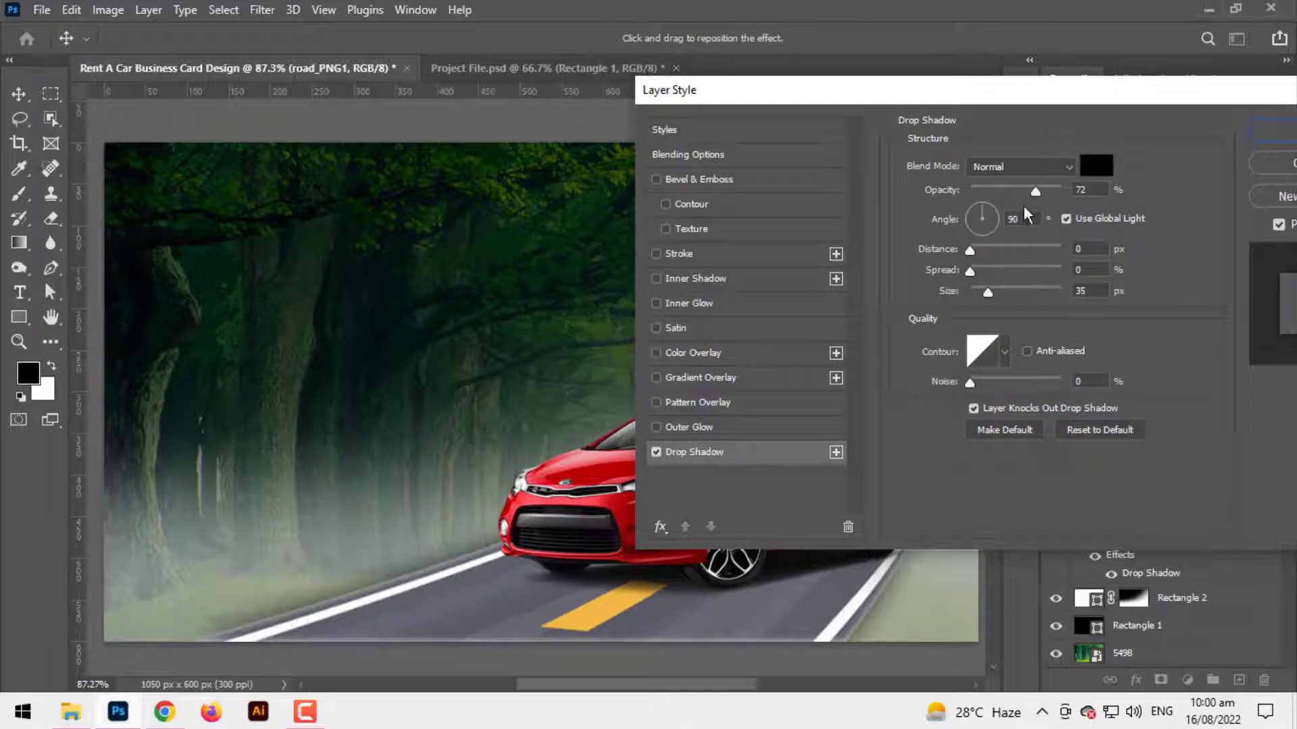
{"action": "mouse_move", "coordinate": [988, 292]}
{"action": "left_mouse_down"}
{"action": "mouse_move", "coordinate": [1005, 297]}
{"action": "mouse_move", "coordinate": [974, 307]}
{"action": "left_mouse_up"}
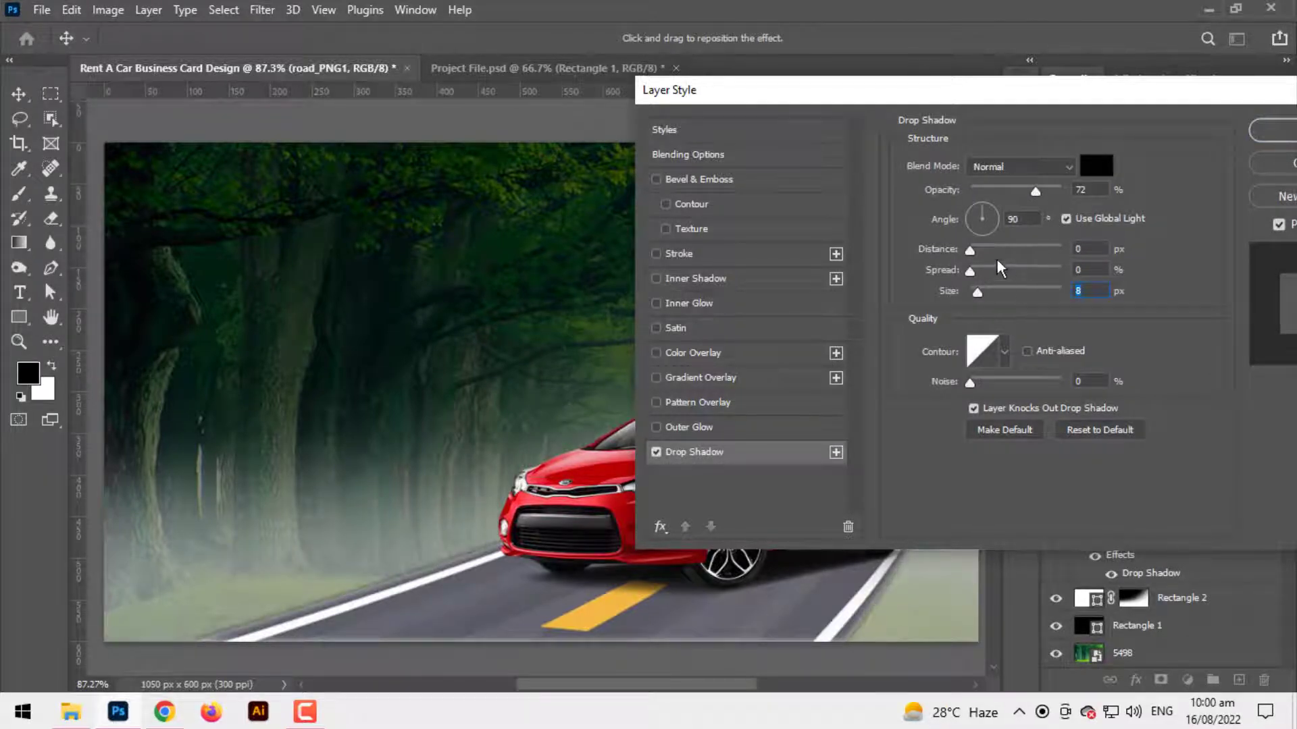
{"action": "left_click", "coordinate": [986, 291]}
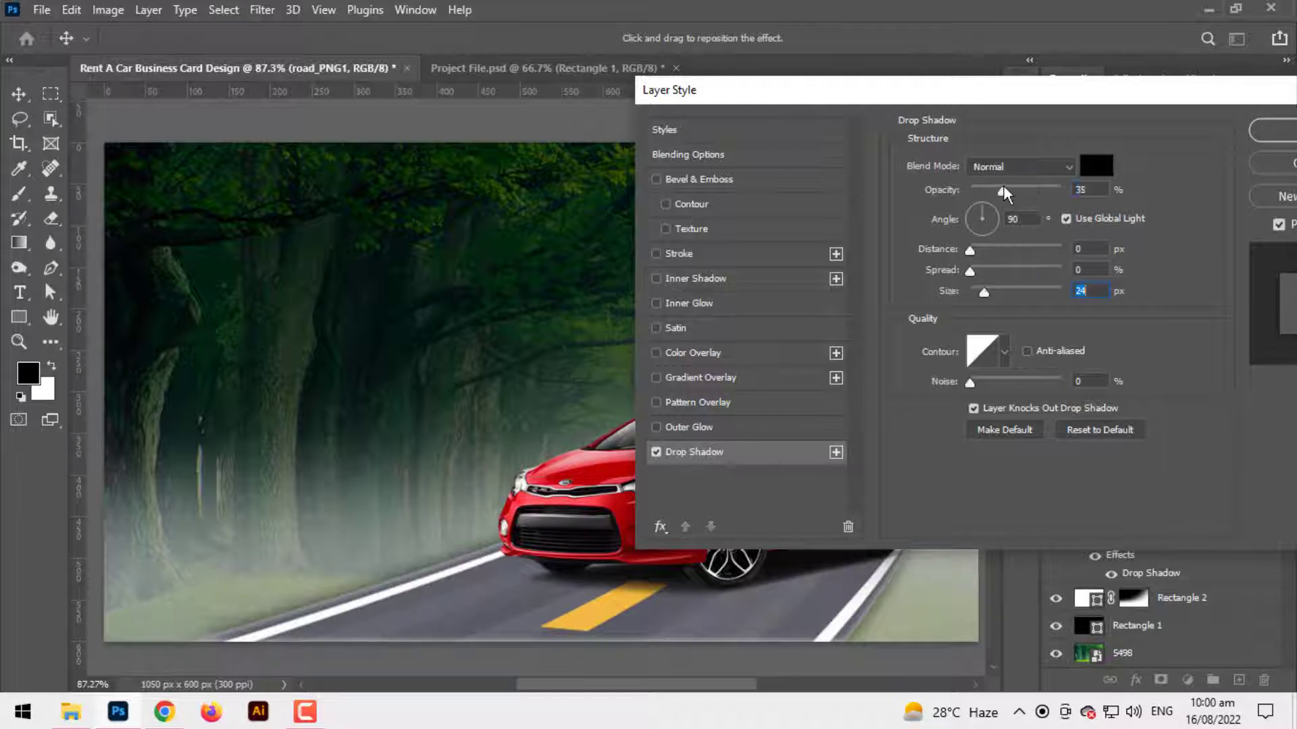
{"action": "left_click_drag", "start_coordinate": [1003, 187], "coordinate": [1022, 185]}
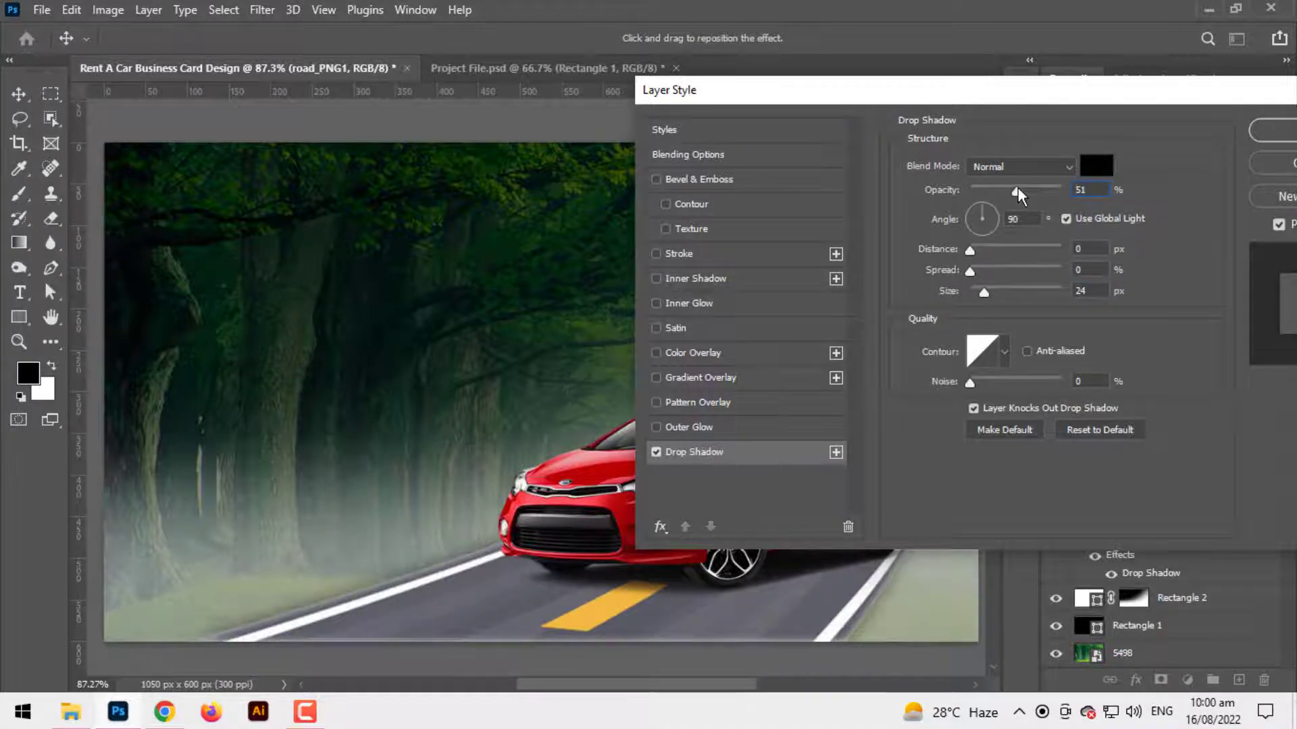
{"action": "left_click_drag", "start_coordinate": [959, 82], "coordinate": [517, 82]}
{"action": "left_click", "coordinate": [867, 132]}
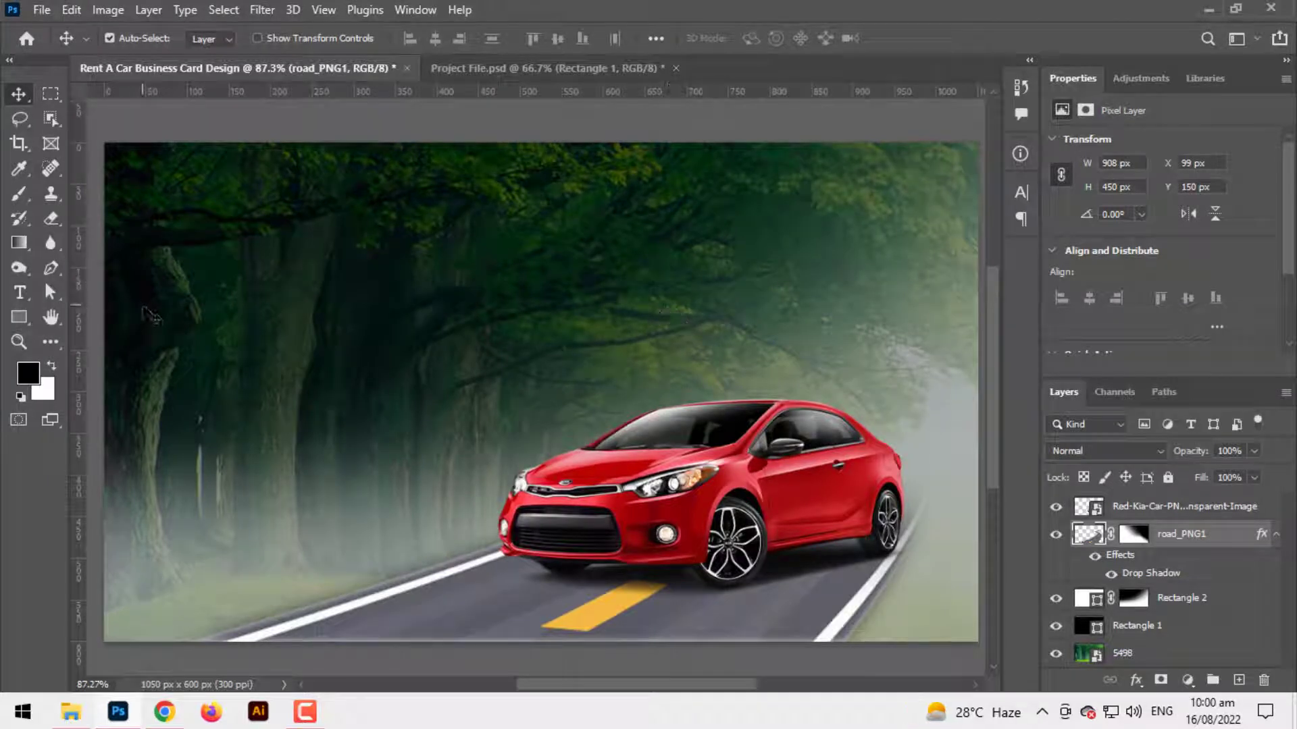
Type the 'NEED A CAR?' headline above the car and make CAR? ExtraBold
{"action": "key", "text": "t"}
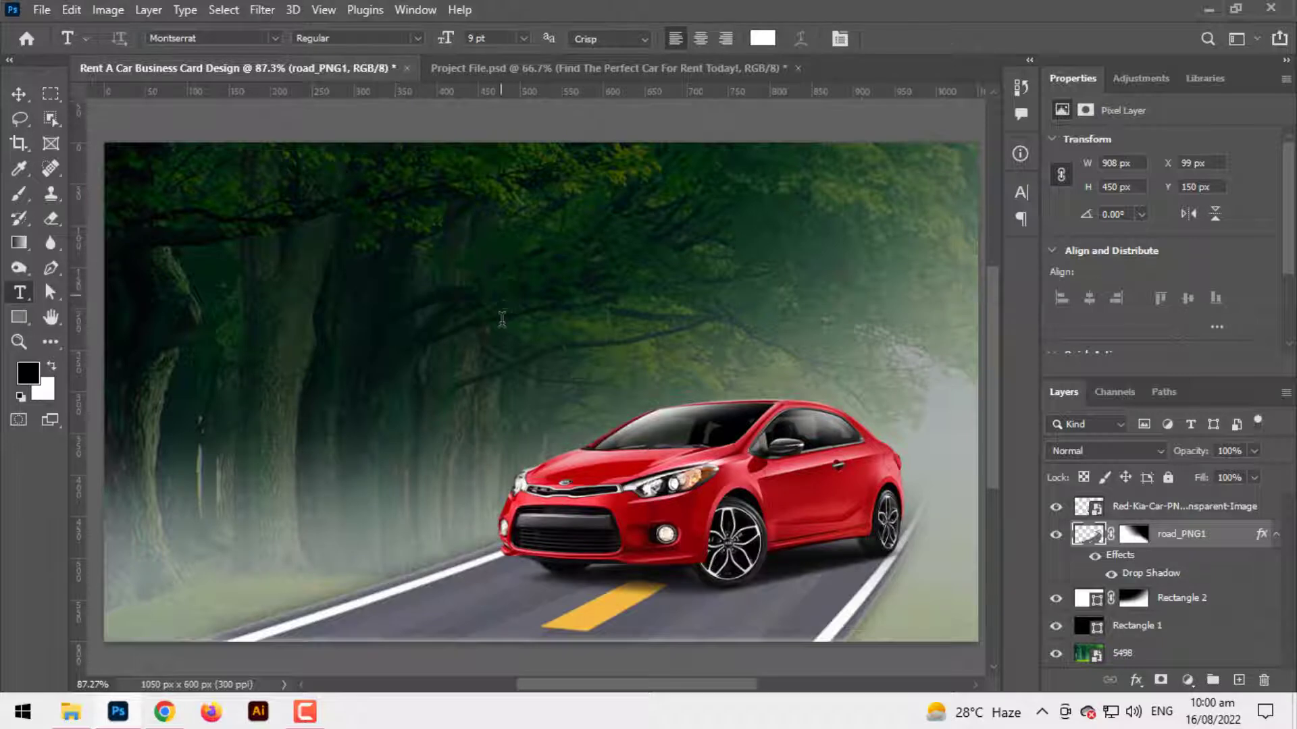
{"action": "left_click", "coordinate": [499, 296]}
{"action": "type", "text": "N"}
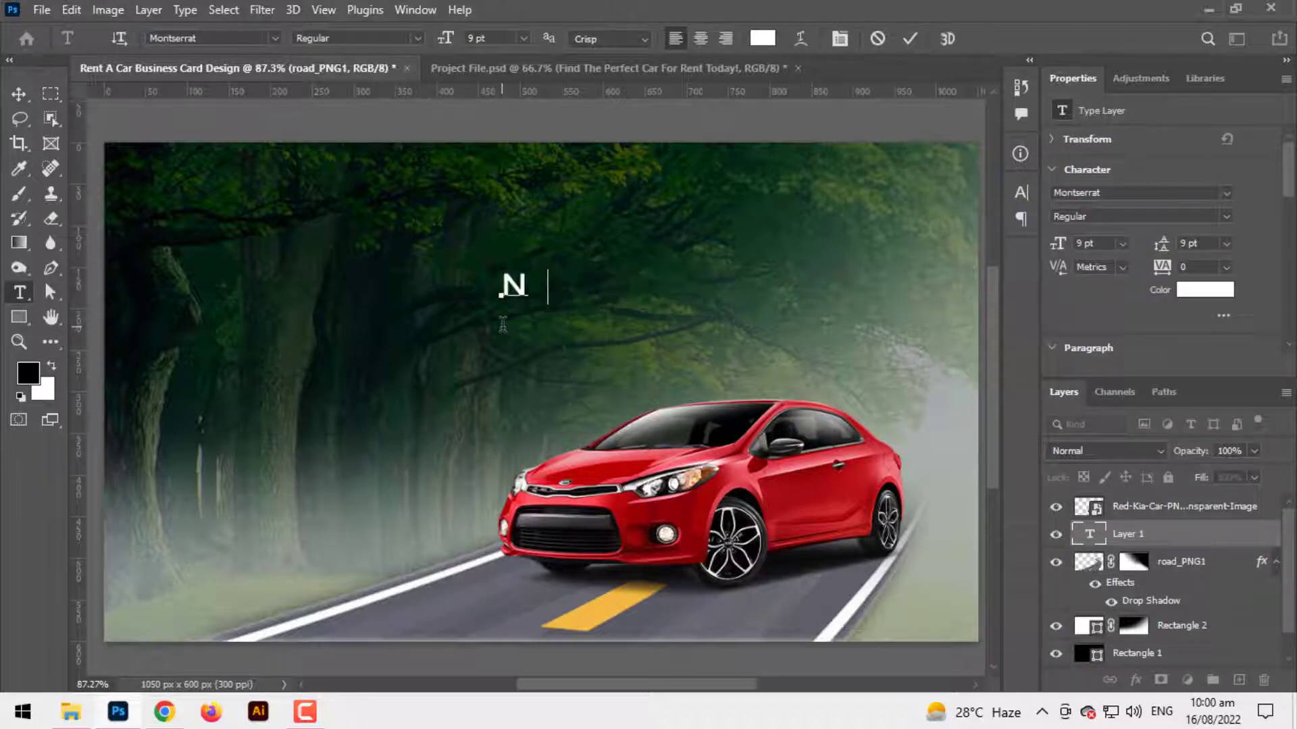
{"action": "type", "text": "EED A CAR?"}
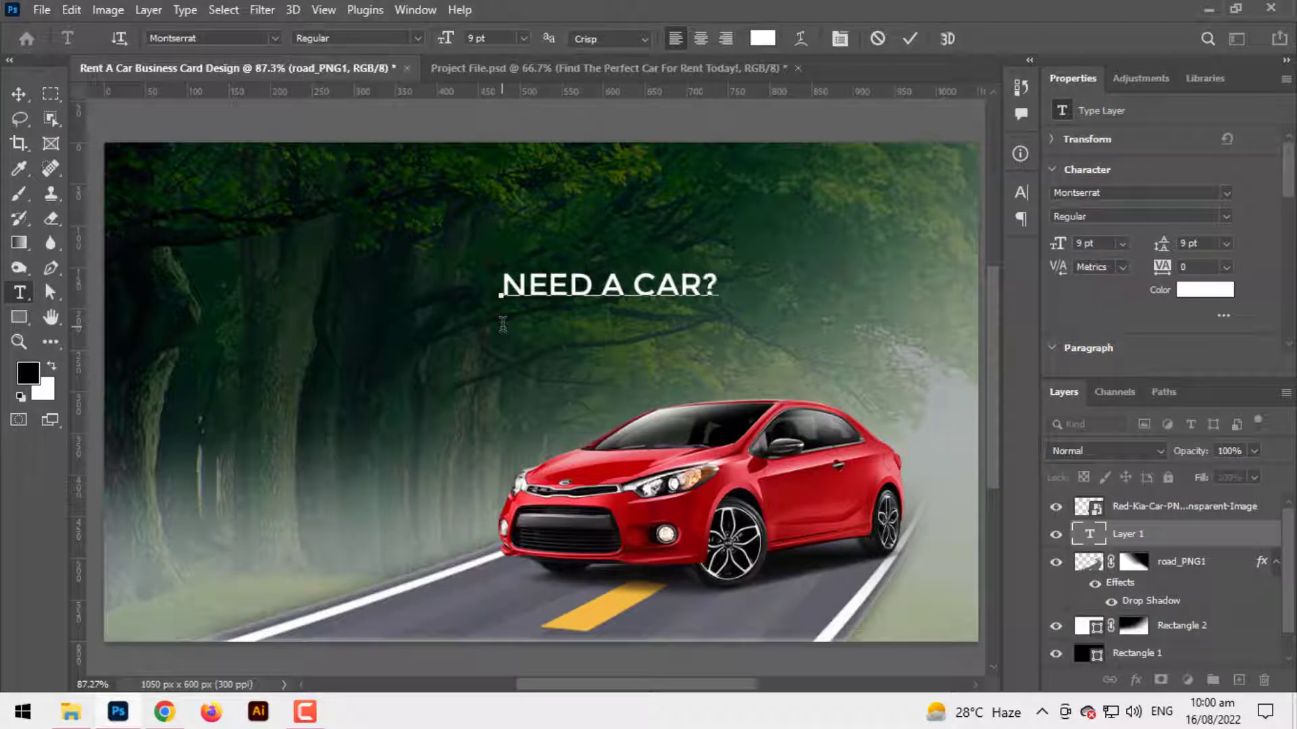
{"action": "key", "text": "ctrl+a"}
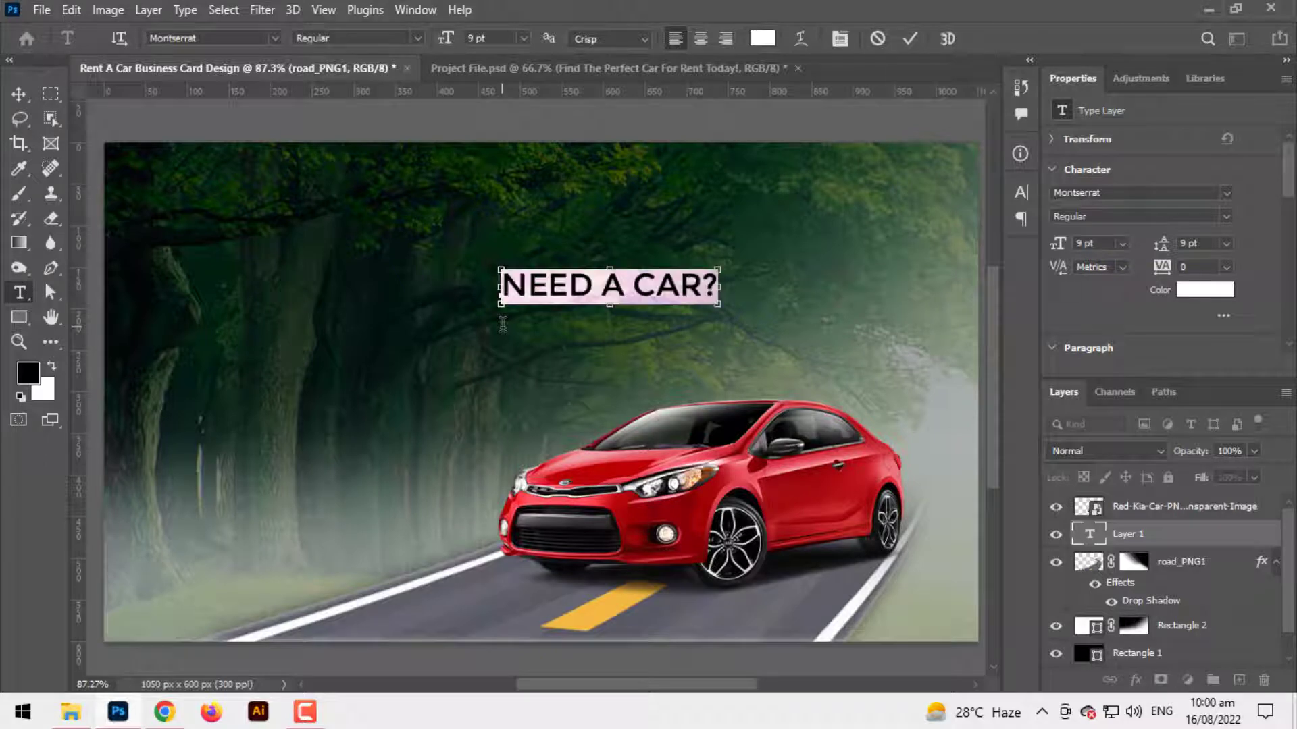
{"action": "left_click_drag", "start_coordinate": [639, 284], "coordinate": [817, 286]}
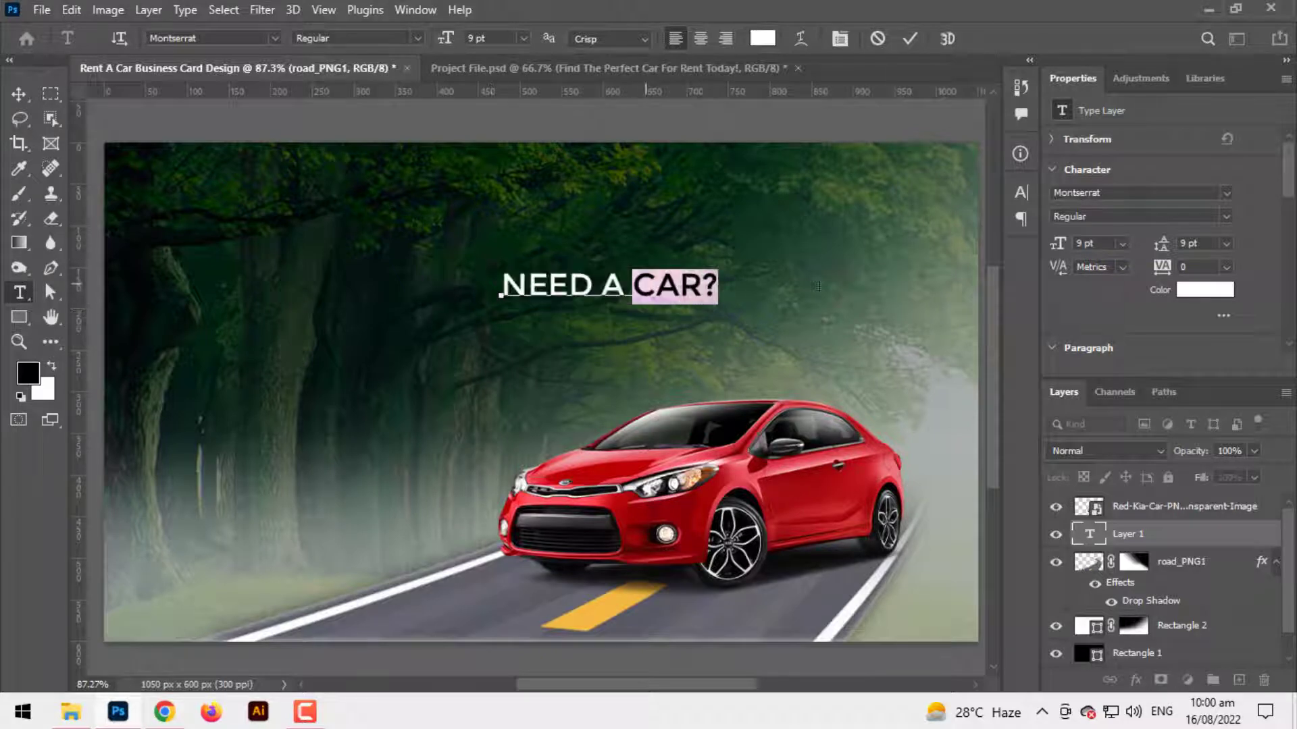
{"action": "left_click", "coordinate": [417, 38]}
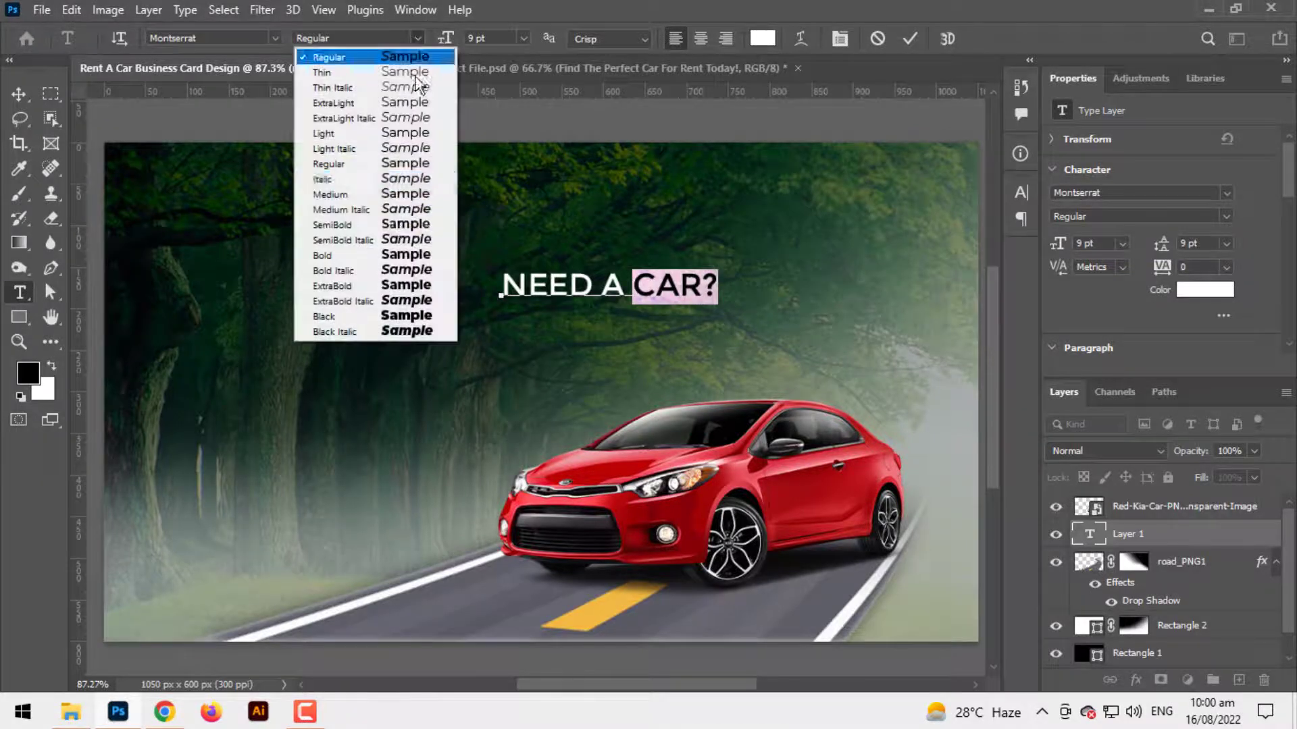
{"action": "left_click", "coordinate": [370, 290]}
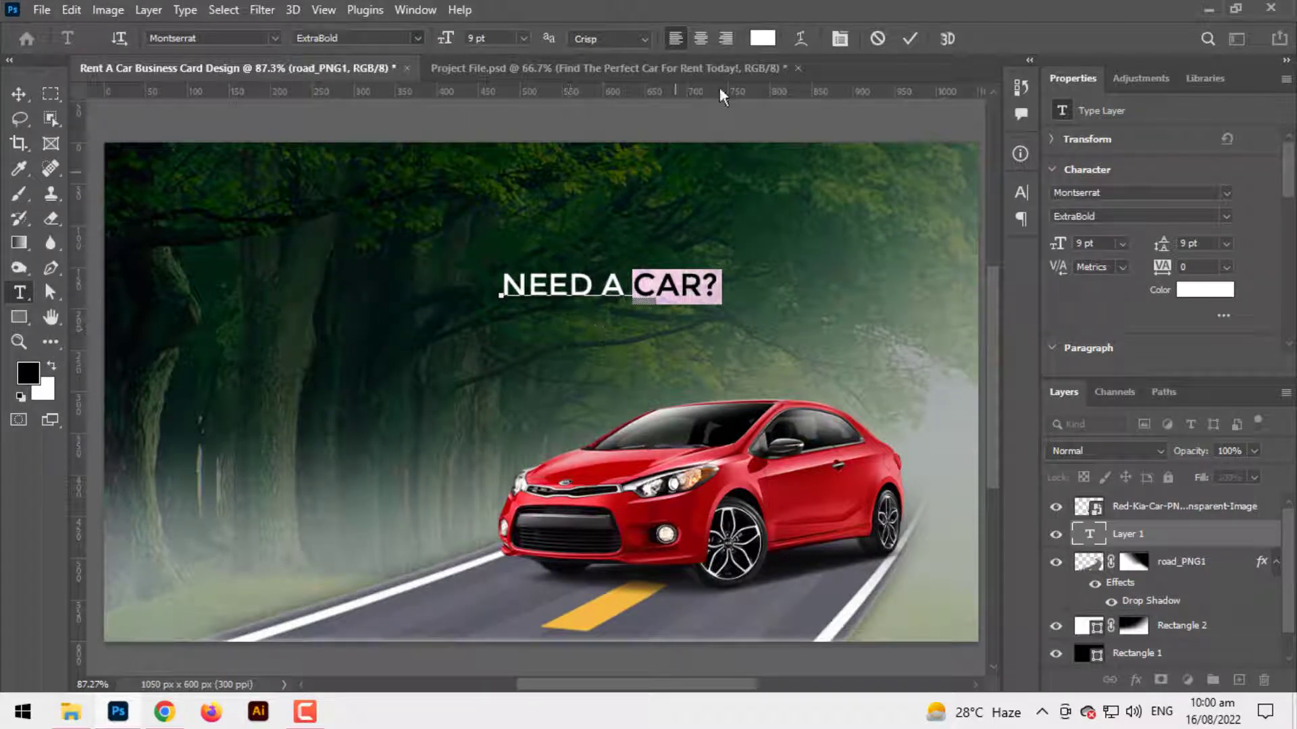
Color CAR? bright golden yellow #ffd200
{"action": "left_click", "coordinate": [763, 39]}
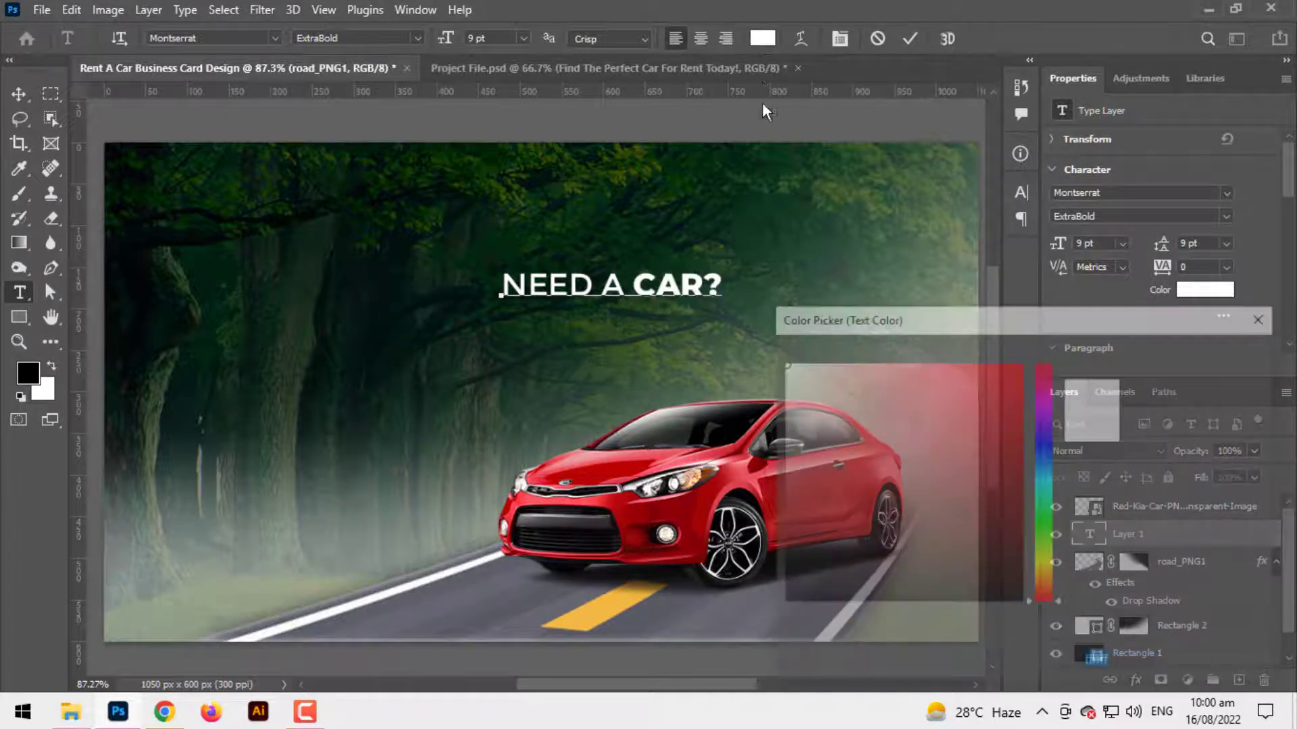
{"action": "left_click_drag", "start_coordinate": [1043, 581], "coordinate": [1044, 567]}
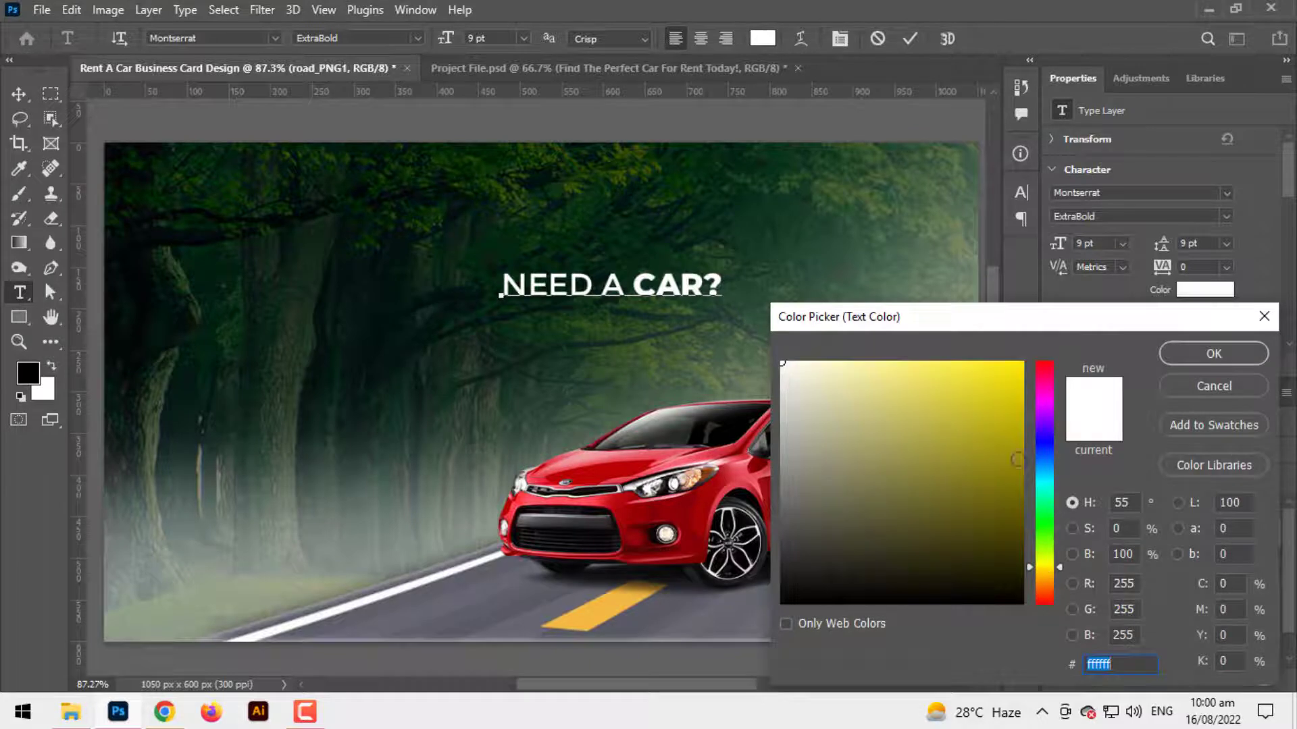
{"action": "left_click", "coordinate": [1021, 382]}
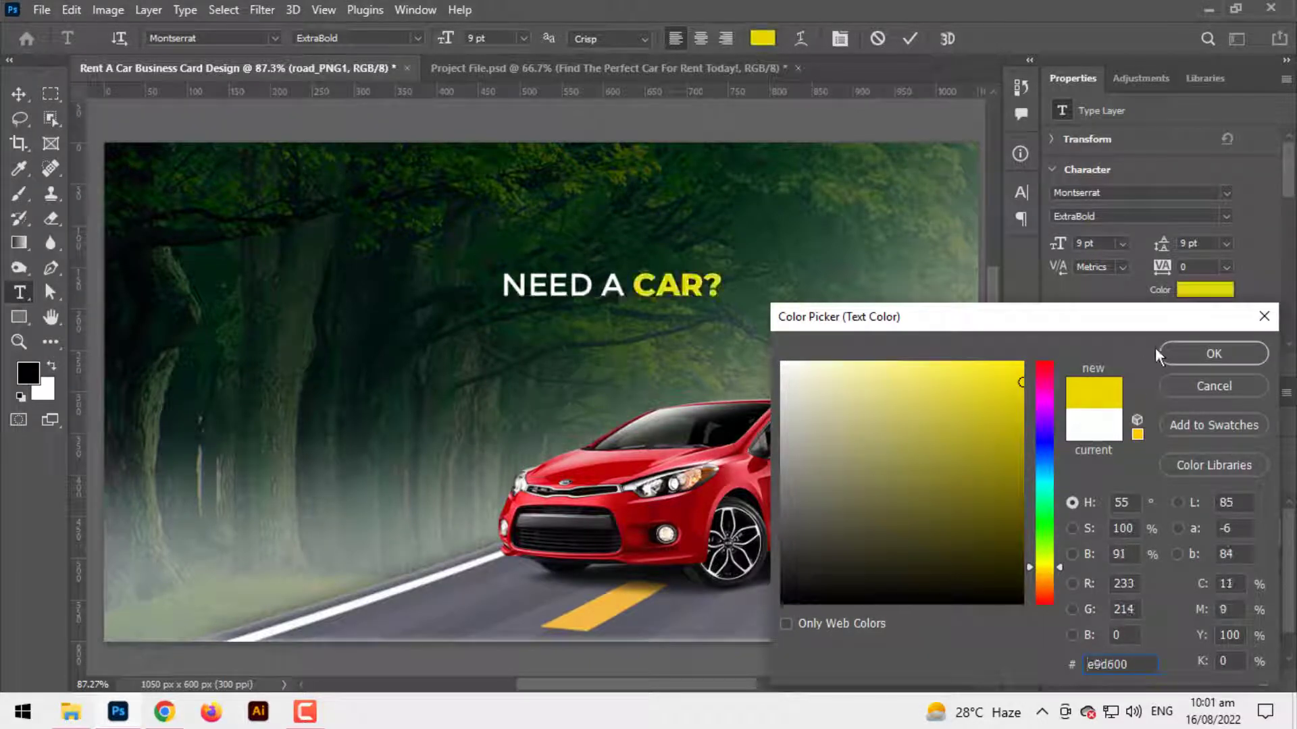
{"action": "left_click", "coordinate": [1021, 363]}
{"action": "left_click", "coordinate": [1044, 570]}
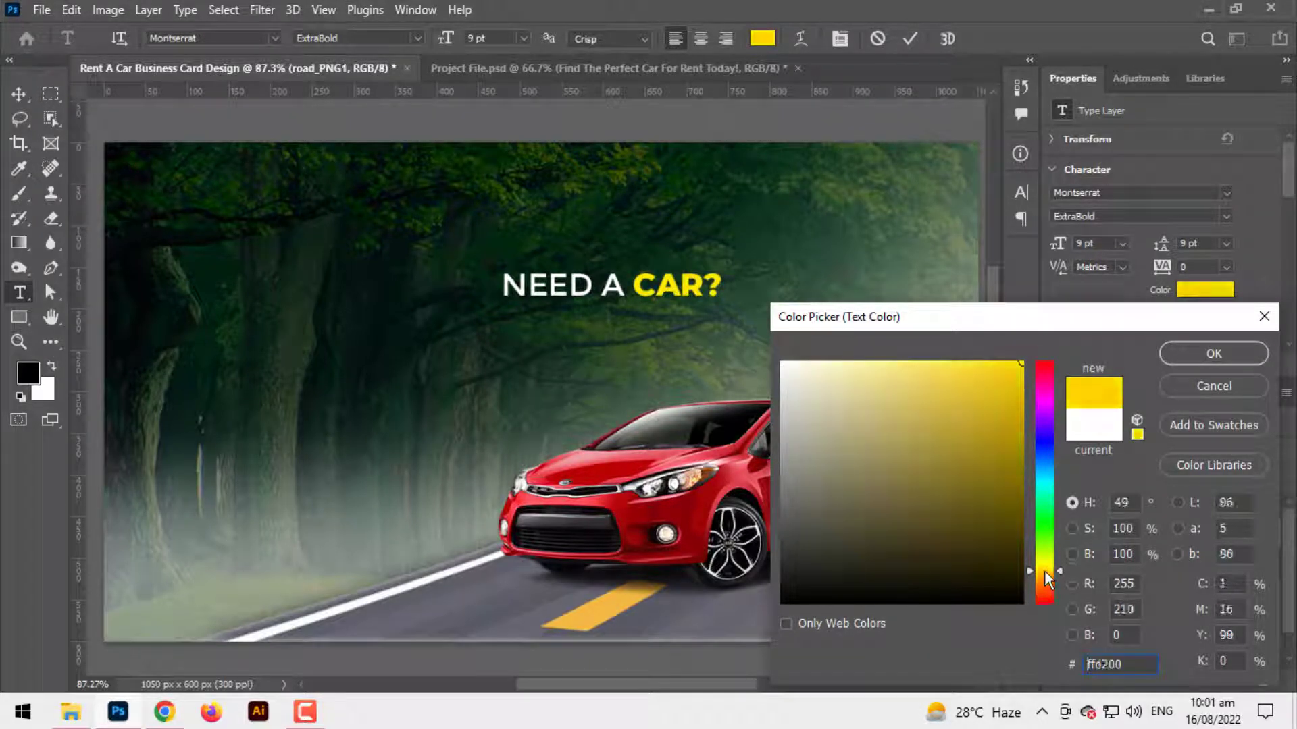
{"action": "left_click", "coordinate": [1213, 353]}
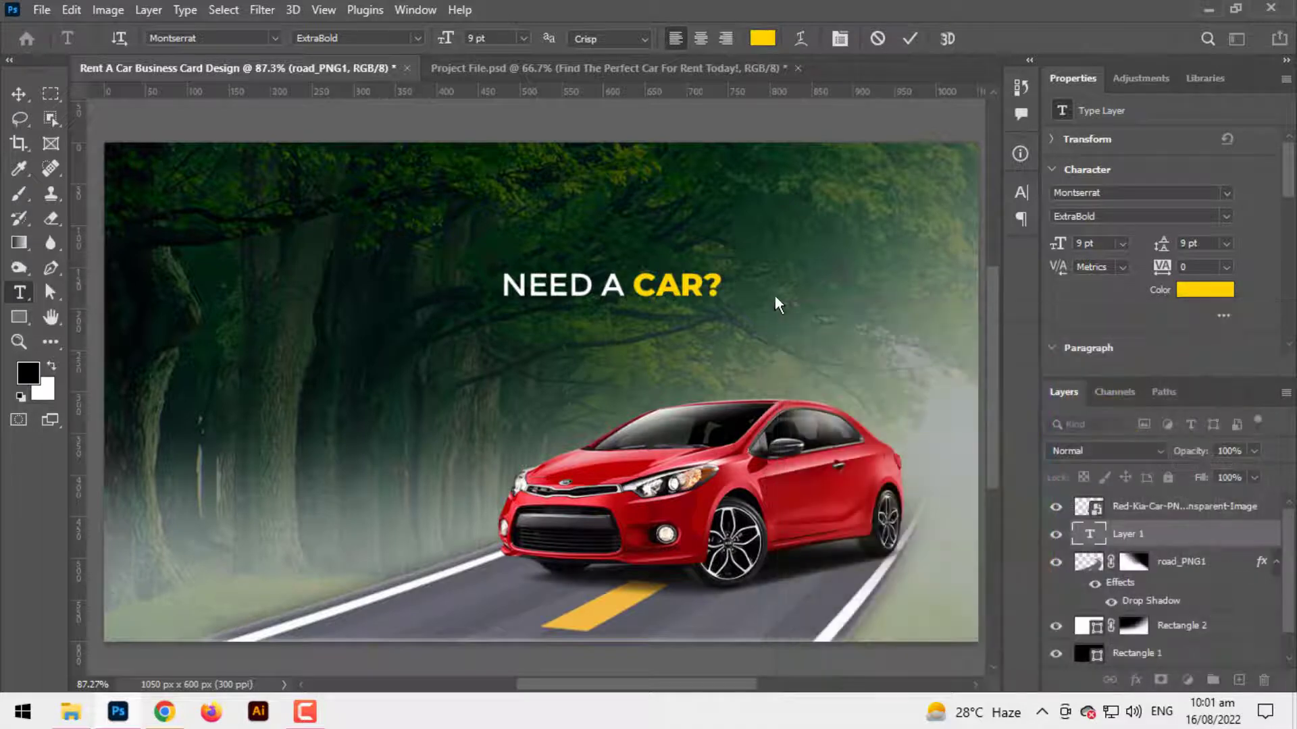
Set NEED A to Regular weight and commit the headline
{"action": "key", "text": "Left"}
{"action": "key", "text": "ctrl+shift+Left"}
{"action": "key", "text": "ctrl+shift+Left"}
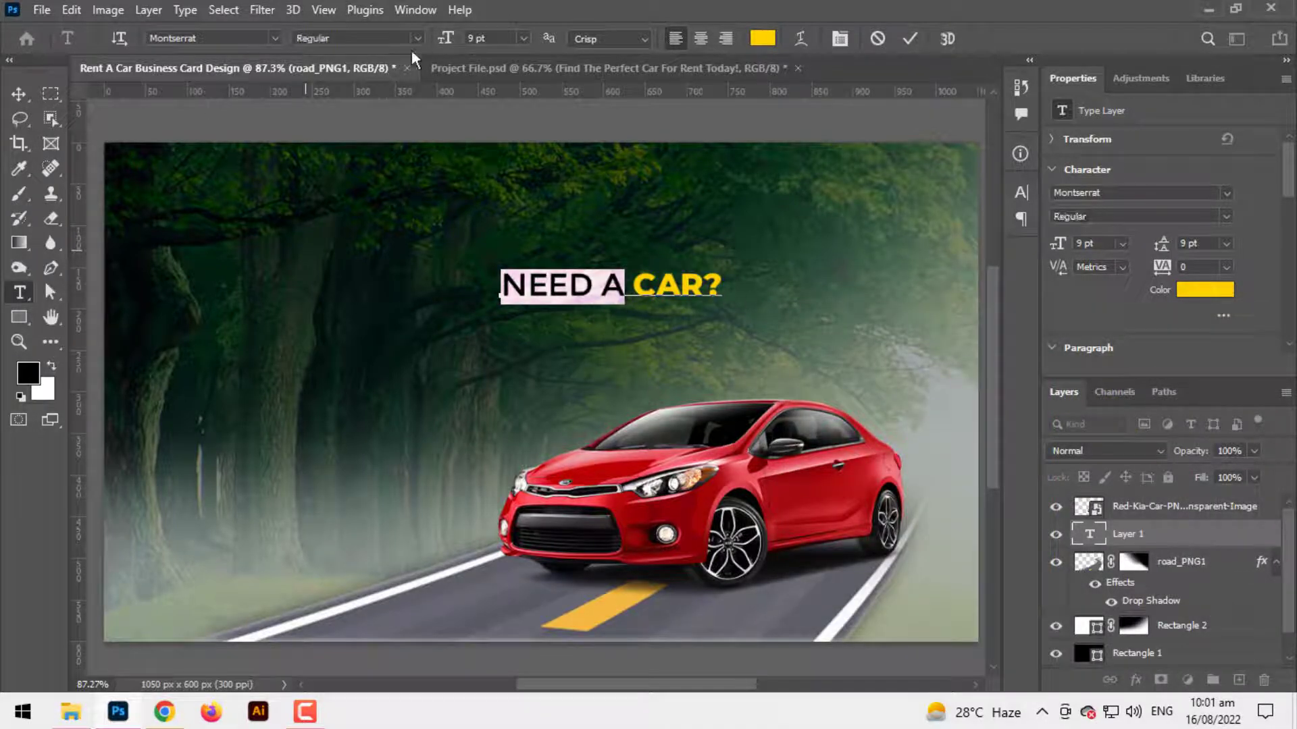
{"action": "left_click", "coordinate": [409, 38]}
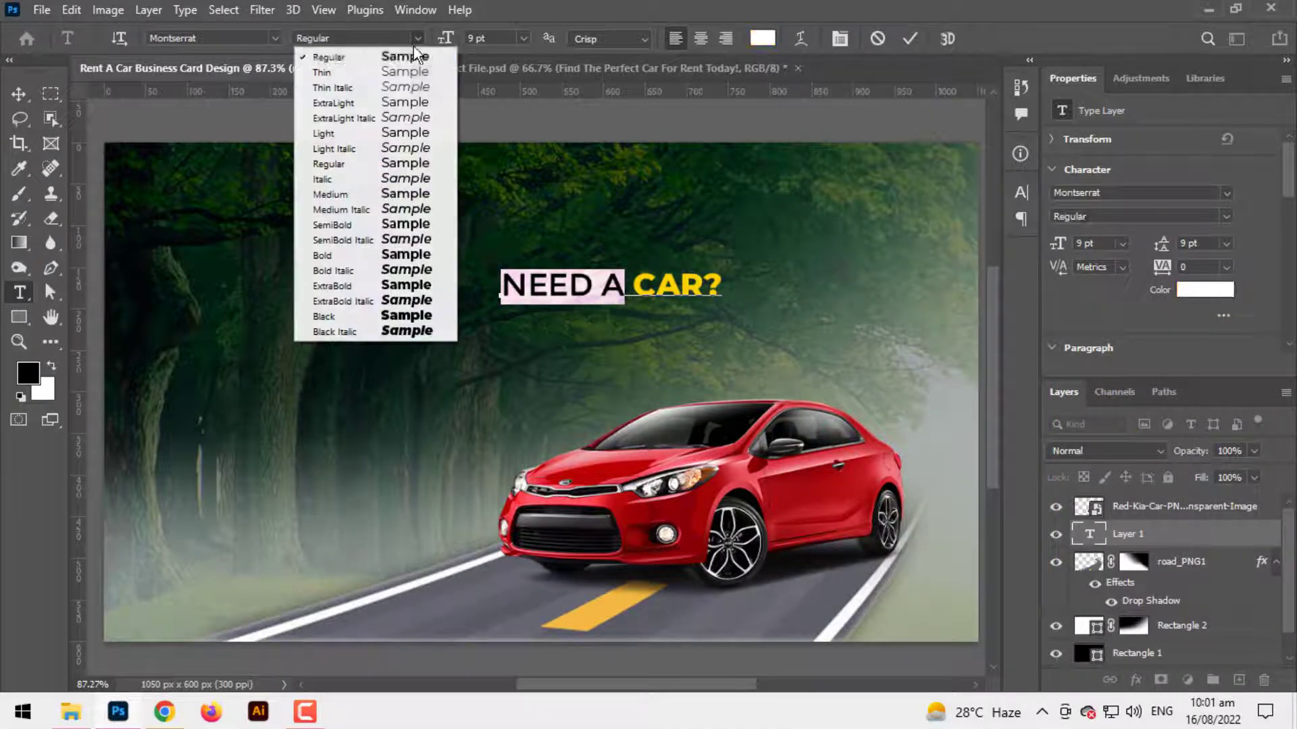
{"action": "left_click", "coordinate": [365, 166]}
{"action": "left_click", "coordinate": [19, 93]}
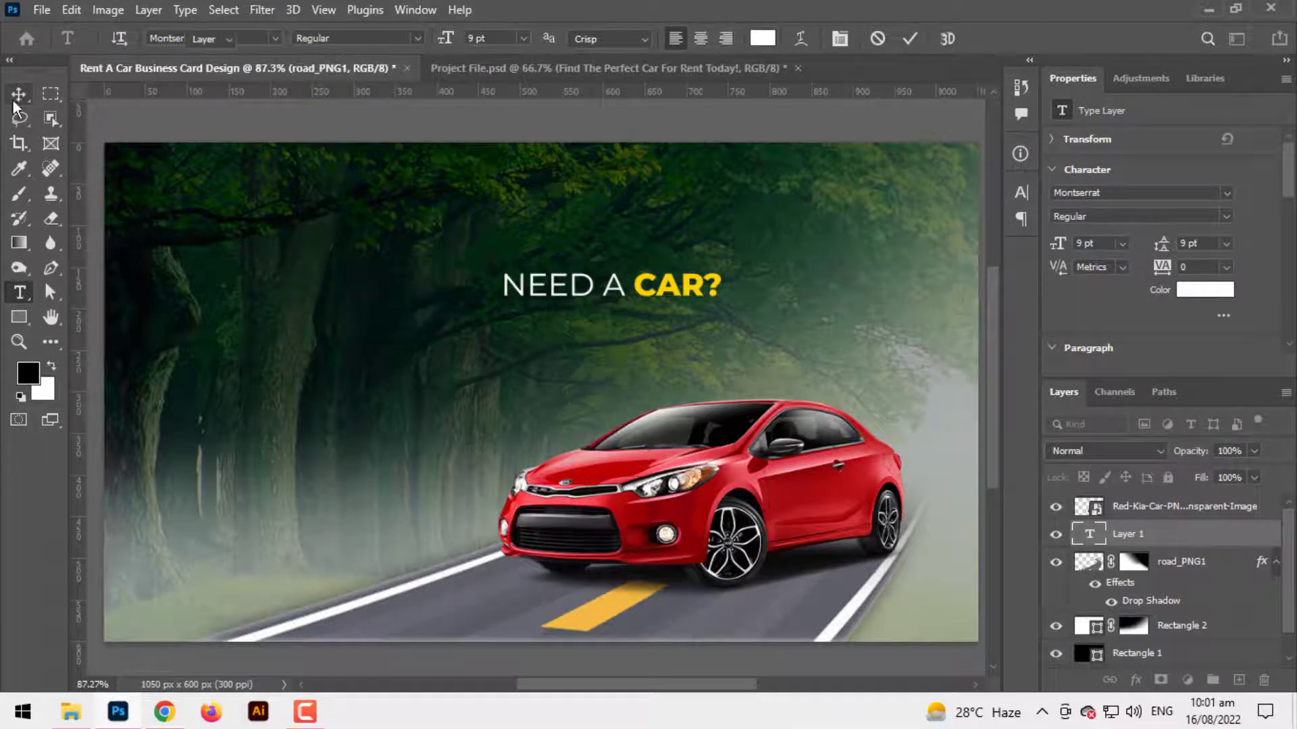
Enlarge the NEED A CAR? headline to about 167%
{"action": "key", "text": "ctrl+t"}
{"action": "mouse_move", "coordinate": [720, 295]}
{"action": "left_mouse_down"}
{"action": "mouse_move", "coordinate": [822, 299]}
{"action": "mouse_move", "coordinate": [836, 264]}
{"action": "left_mouse_up"}
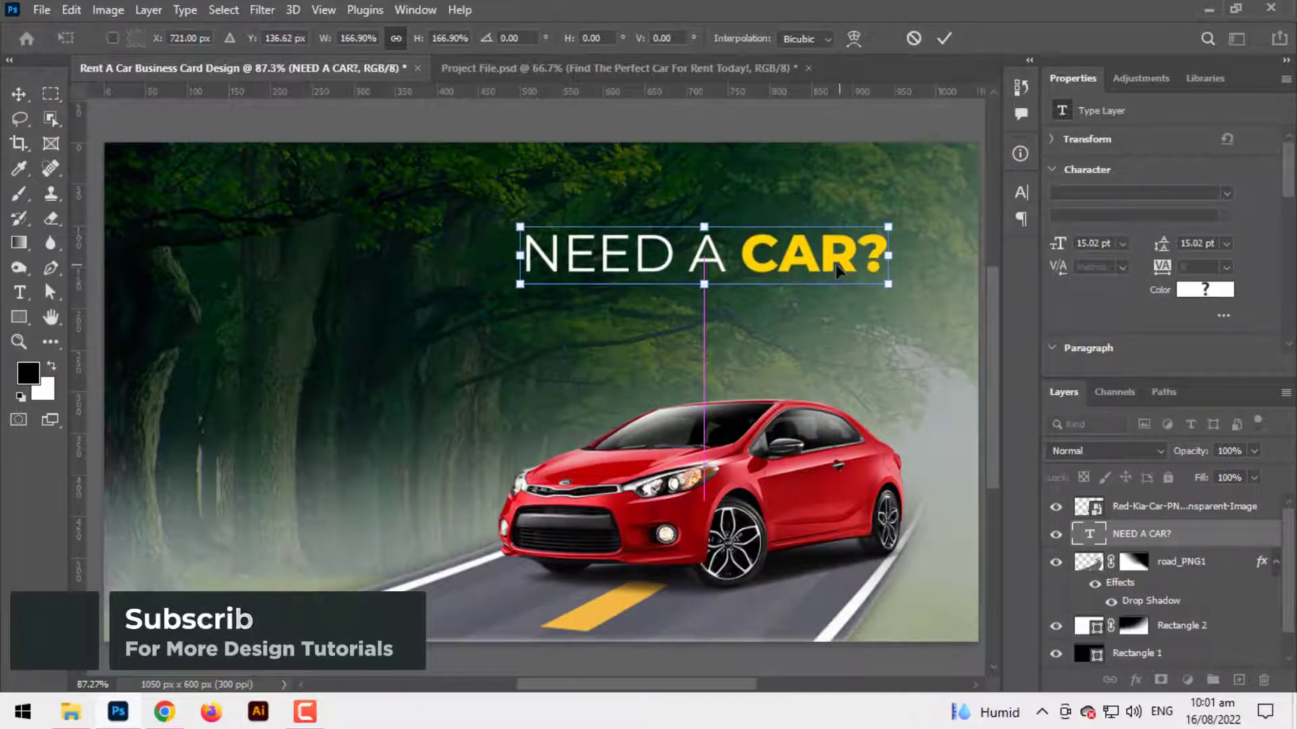
{"action": "key", "text": "Return"}
{"action": "left_click", "coordinate": [21, 292]}
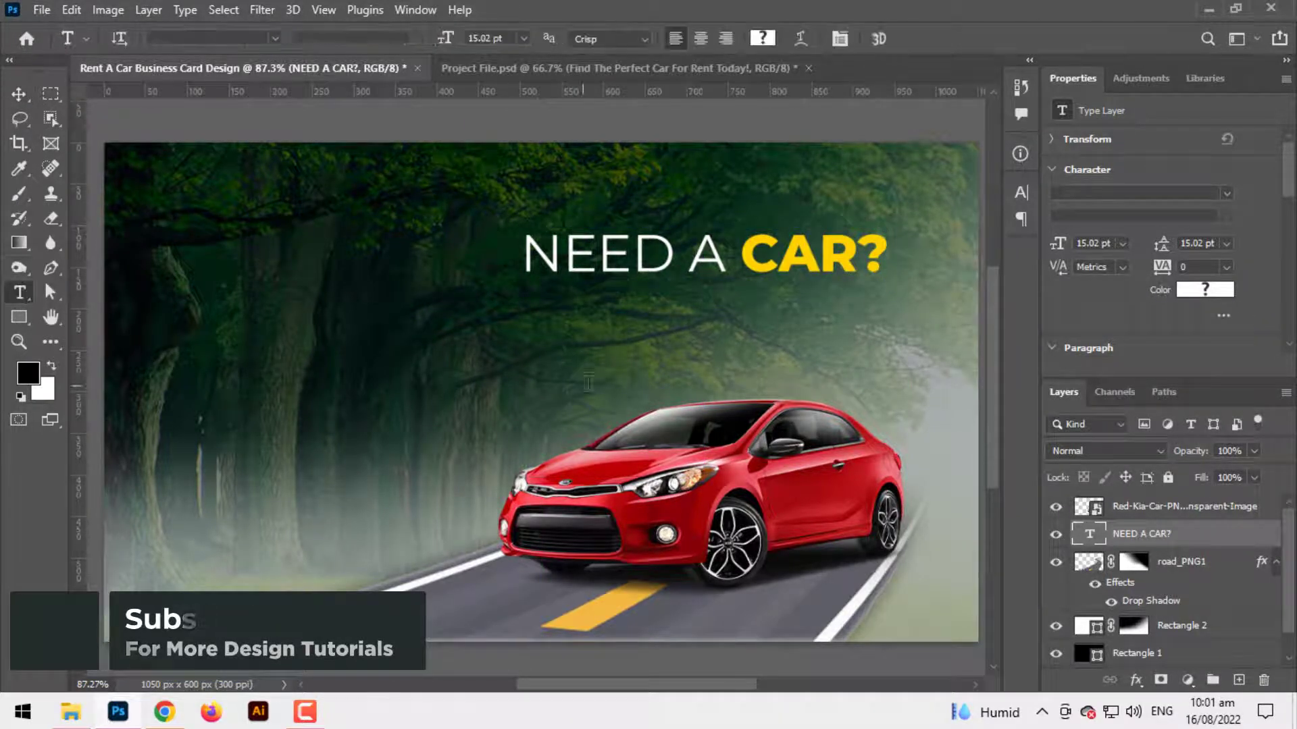
Paste the 5 pt subtitle 'Find The Perfect Car For Rent Today!' under the headline, widened to match
{"action": "left_click", "coordinate": [510, 368]}
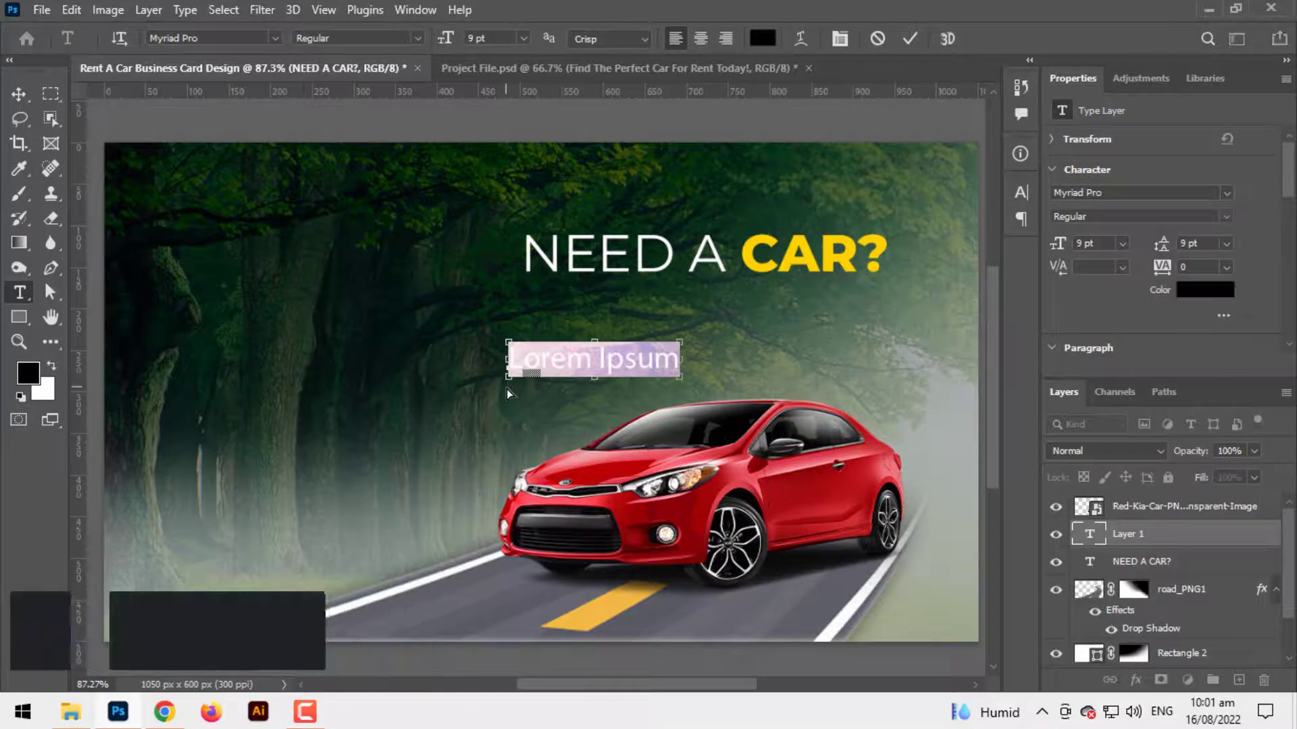
{"action": "key", "text": "ctrl+v"}
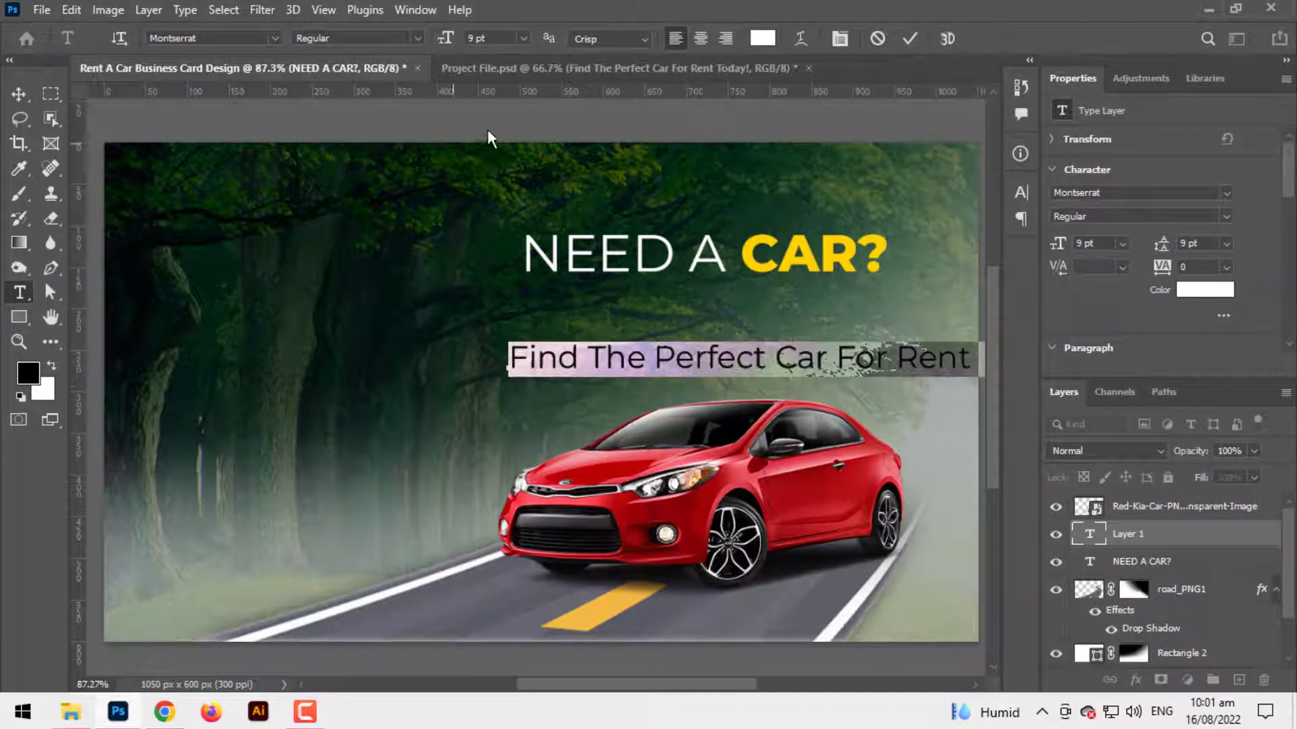
{"action": "left_click_drag", "start_coordinate": [451, 47], "coordinate": [448, 49]}
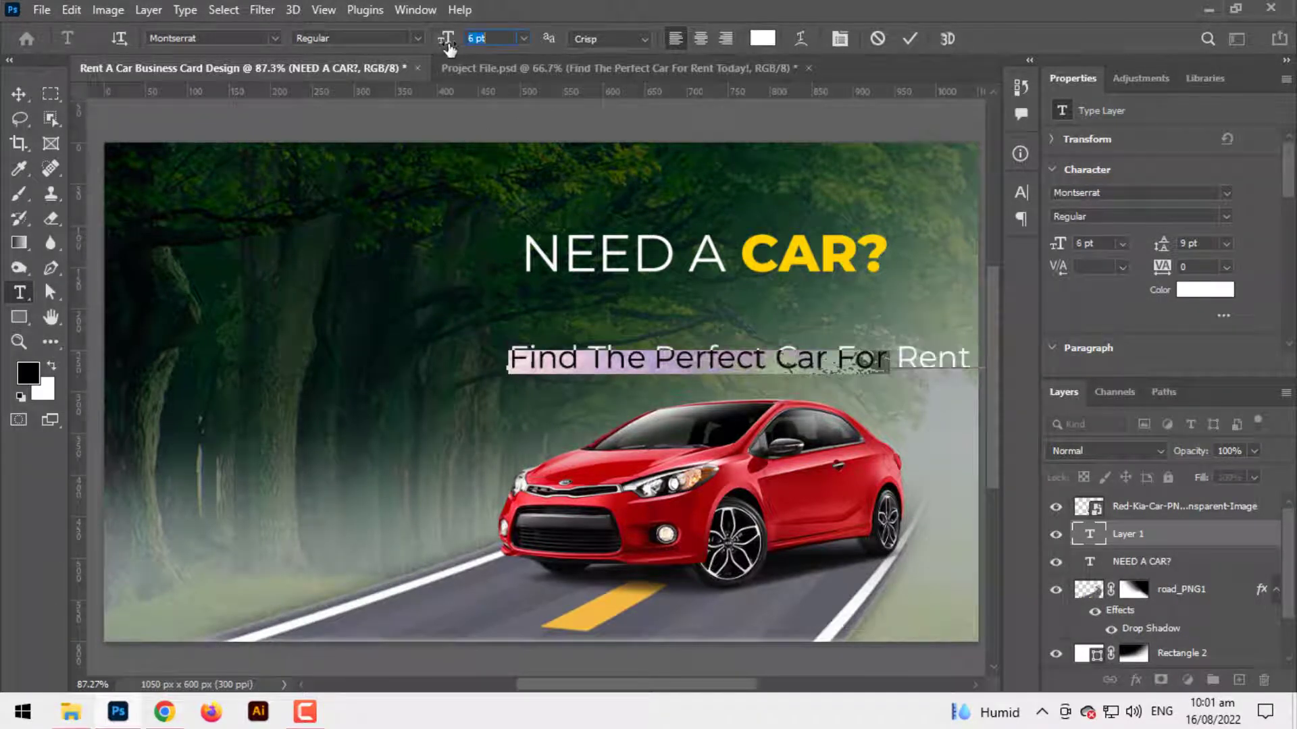
{"action": "type", "text": "5"}
{"action": "left_click", "coordinate": [17, 96]}
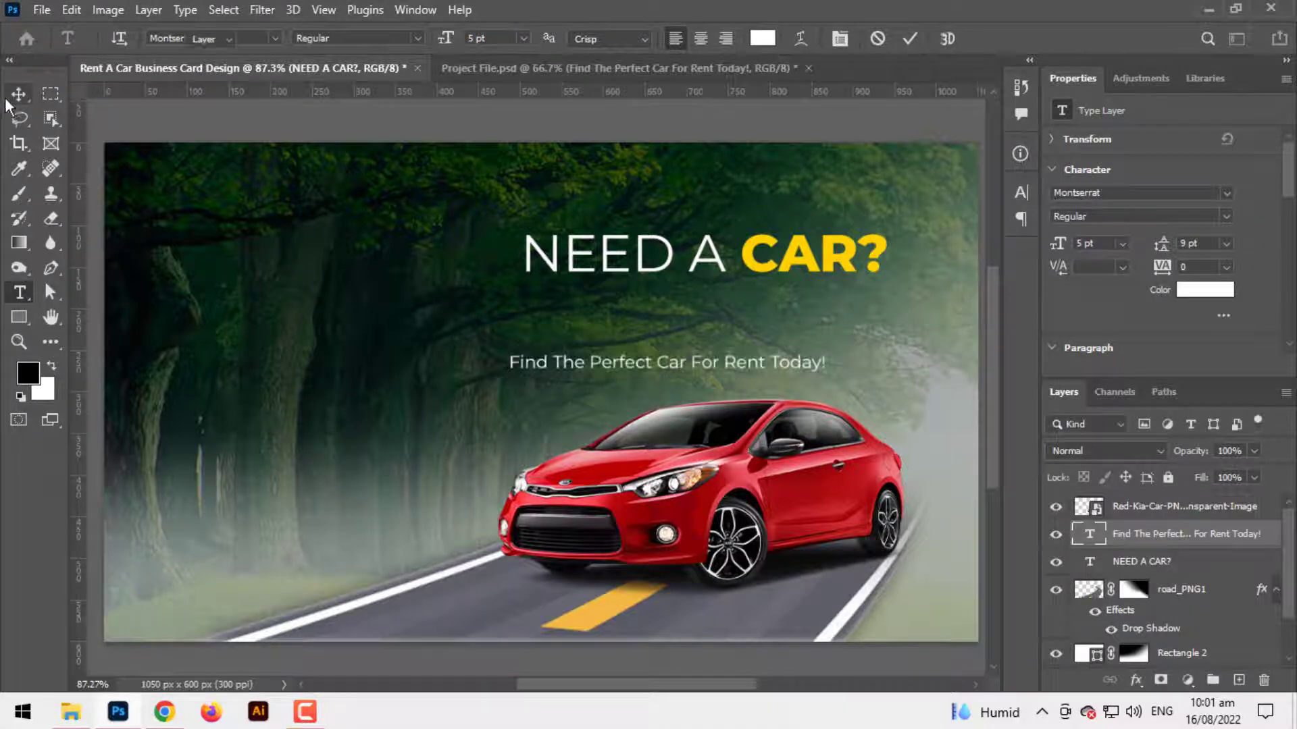
{"action": "left_click_drag", "start_coordinate": [544, 375], "coordinate": [560, 310]}
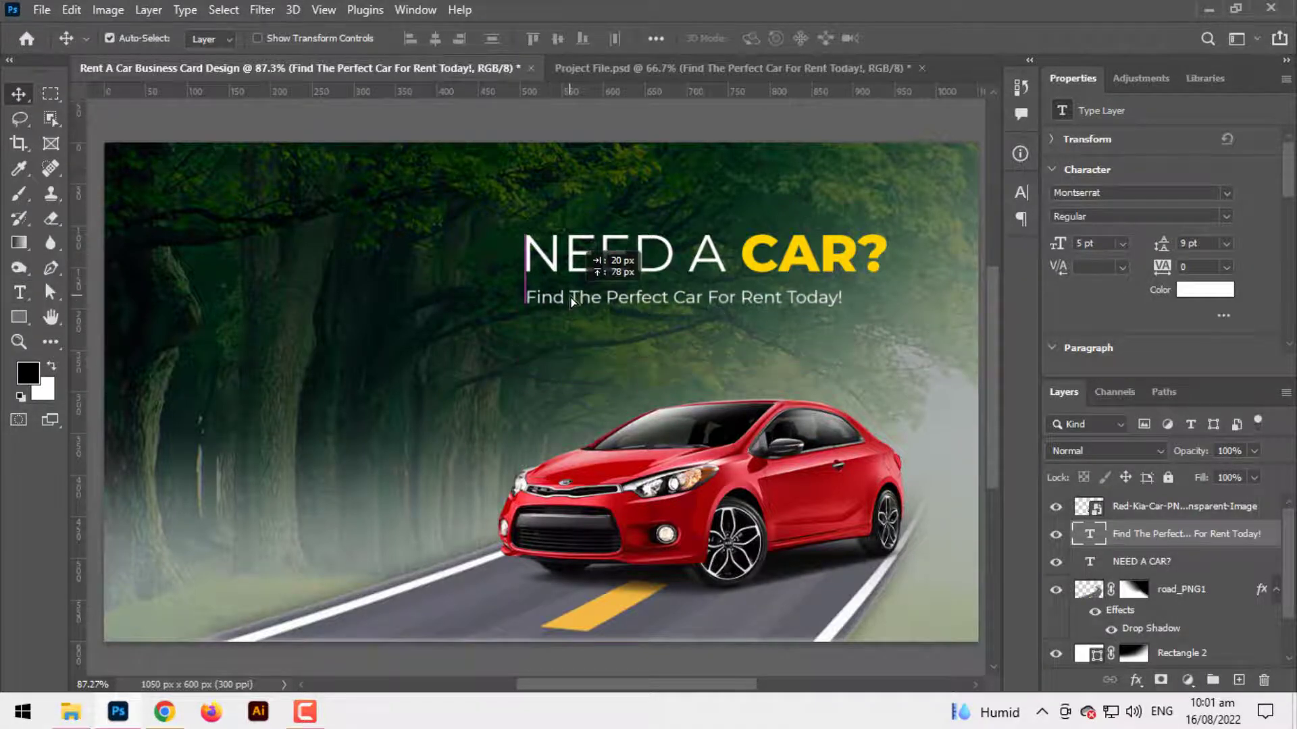
{"action": "key", "text": "ctrl+t"}
{"action": "left_click_drag", "start_coordinate": [846, 302], "coordinate": [887, 302]}
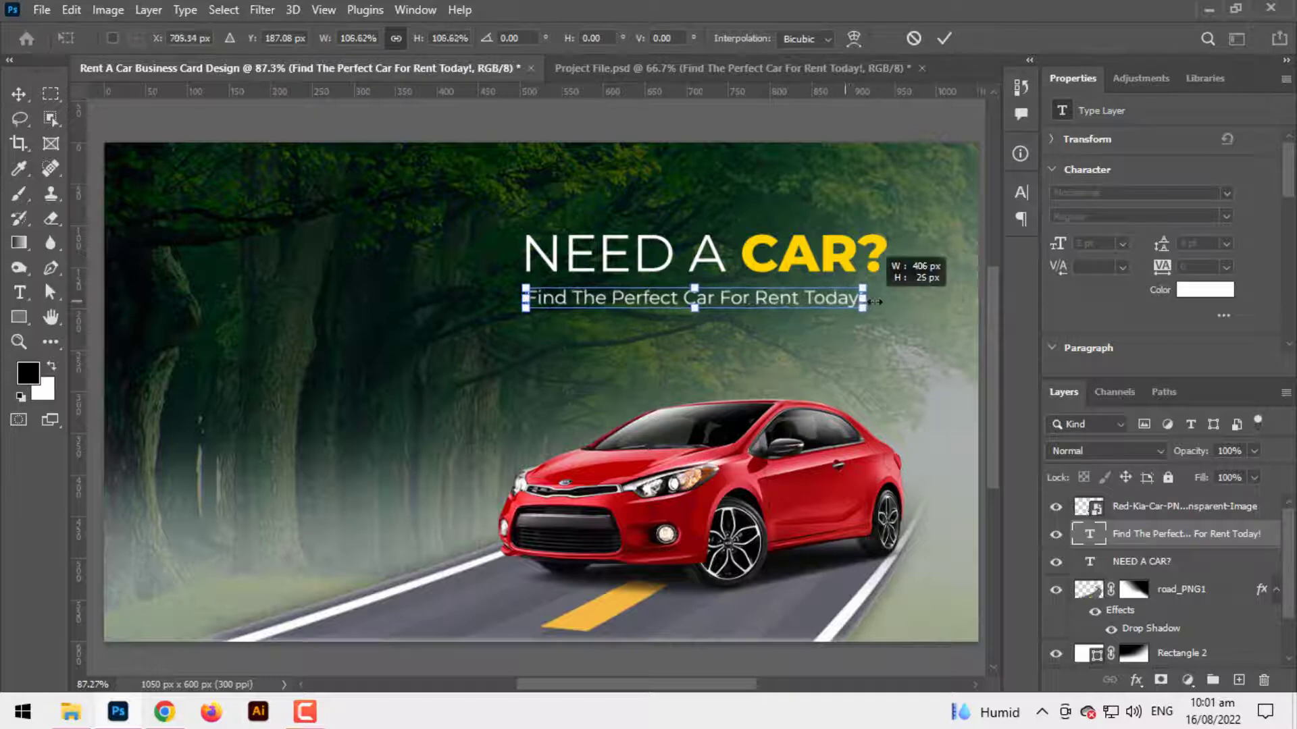
{"action": "key", "text": "Return"}
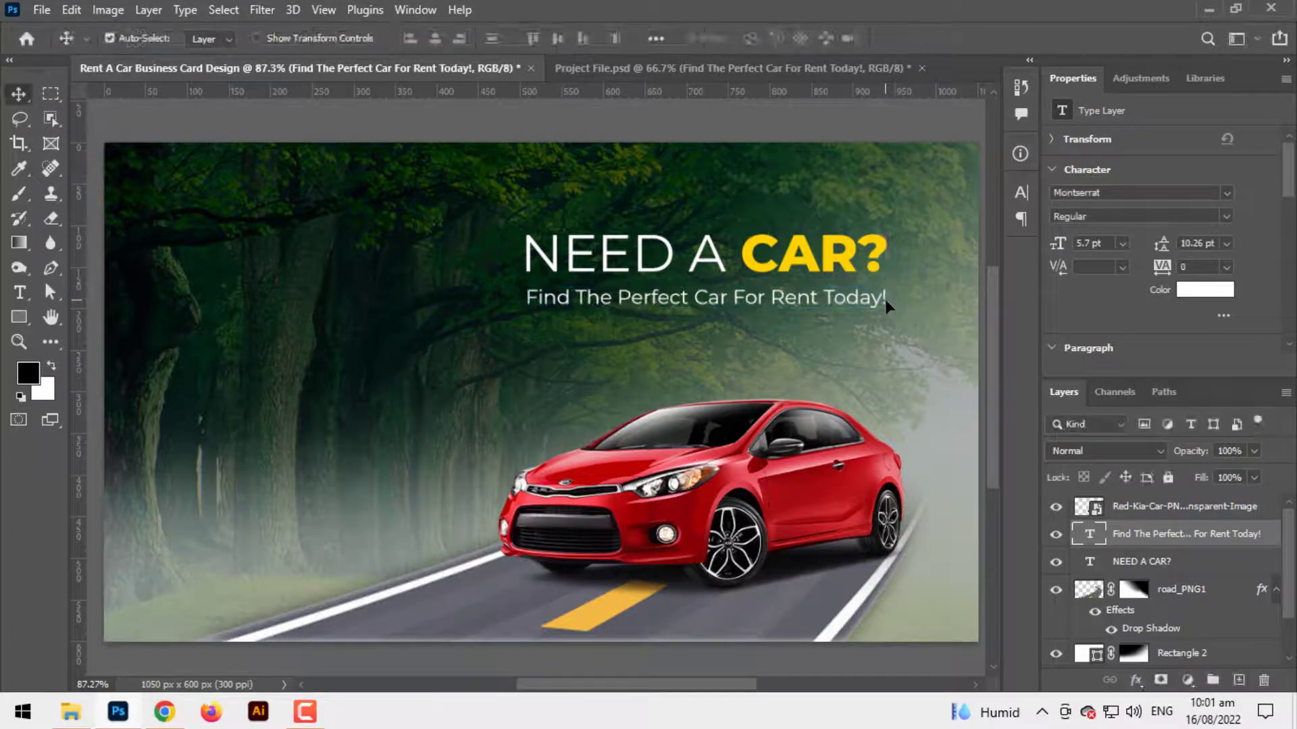
Move both text layers above the car layer and enlarge them together to about 113%
{"action": "scroll", "coordinate": [885, 298], "scroll_direction": "up", "scroll_amount": 1}
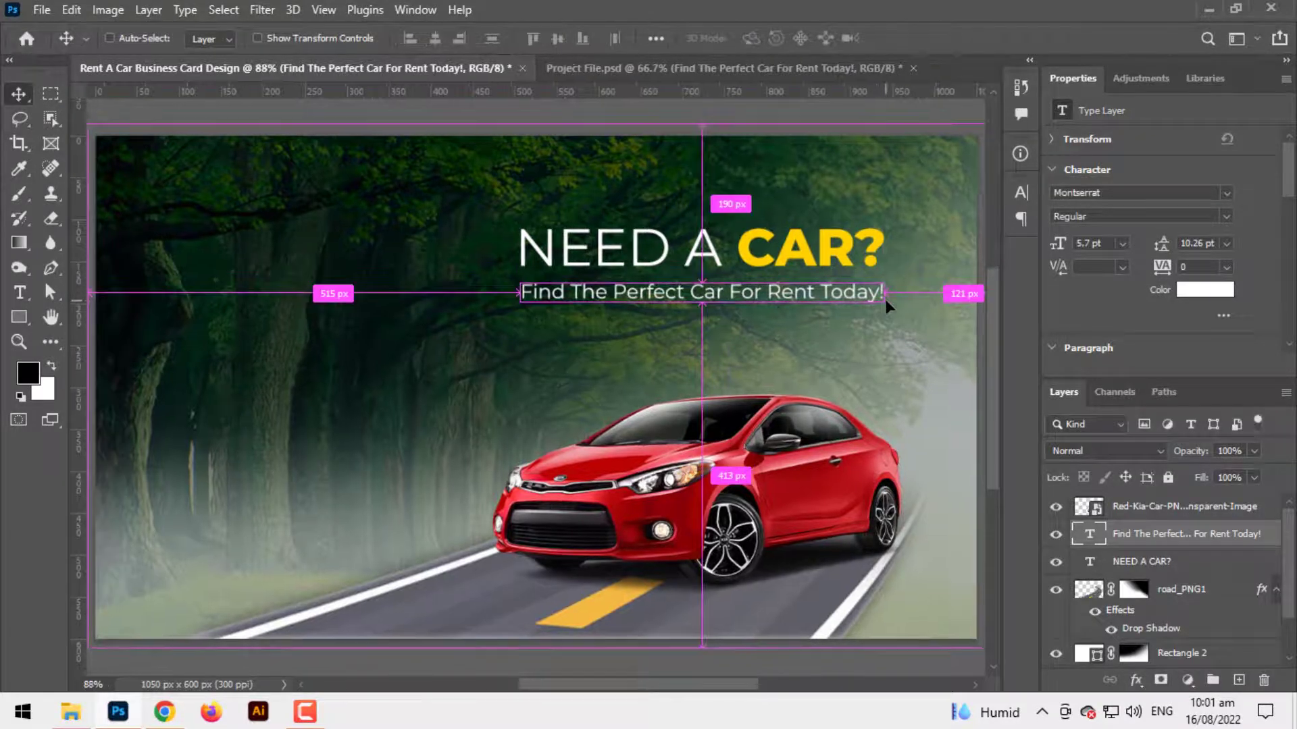
{"action": "left_click", "coordinate": [1160, 560], "text": "shift"}
{"action": "left_click_drag", "start_coordinate": [1163, 546], "coordinate": [1164, 505]}
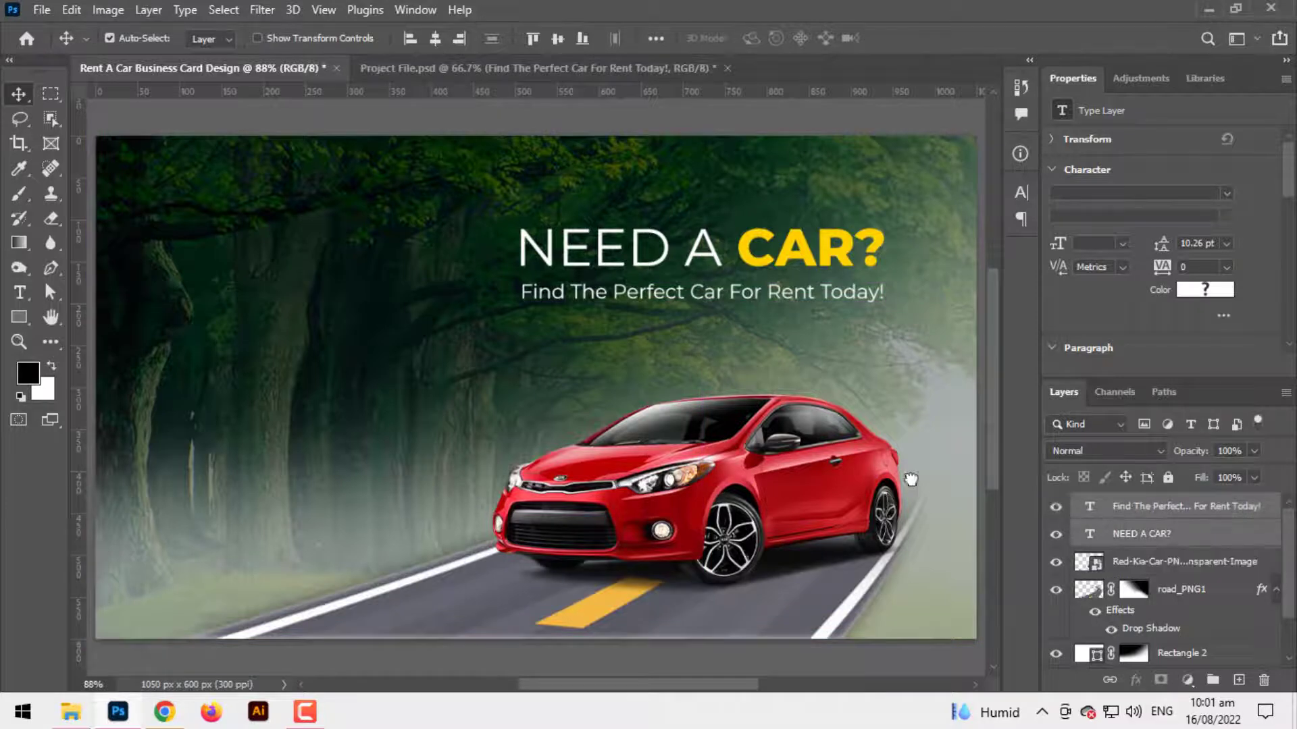
{"action": "key", "text": "ctrl+t"}
{"action": "left_click_drag", "start_coordinate": [885, 266], "coordinate": [905, 269]}
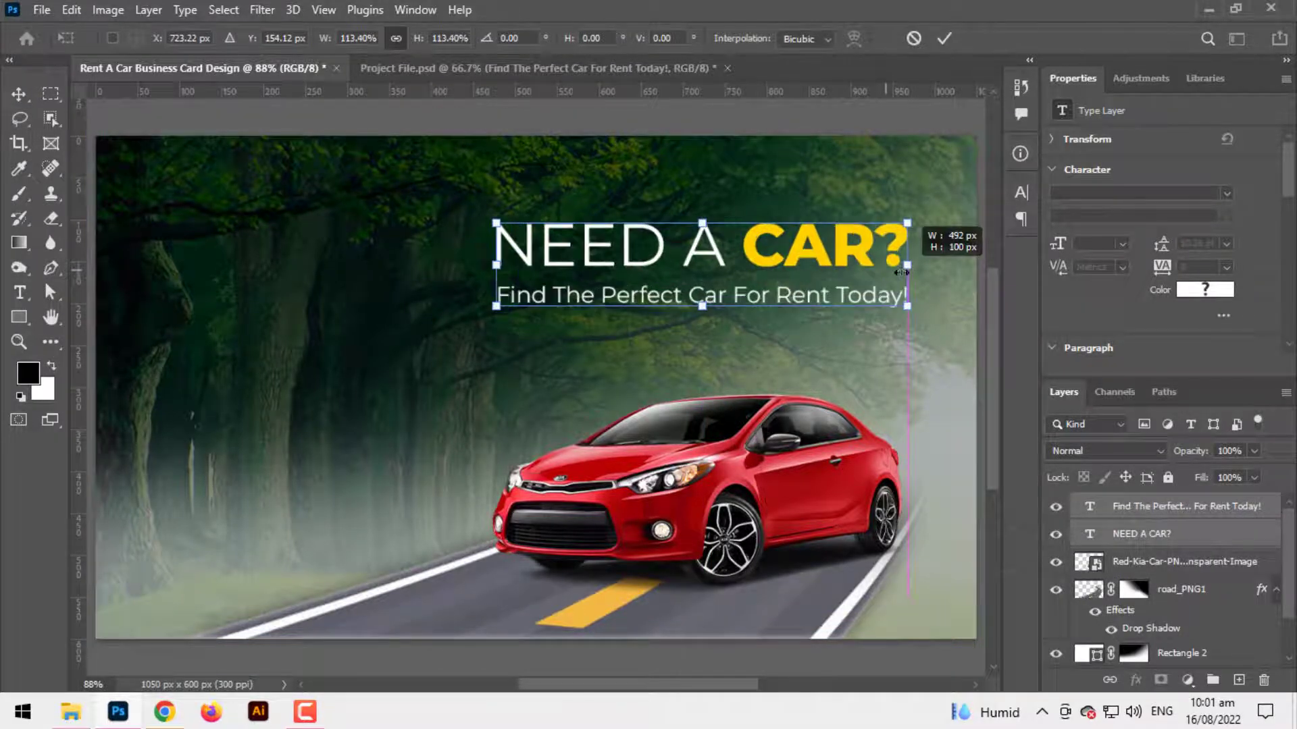
{"action": "left_click_drag", "start_coordinate": [825, 284], "coordinate": [830, 299]}
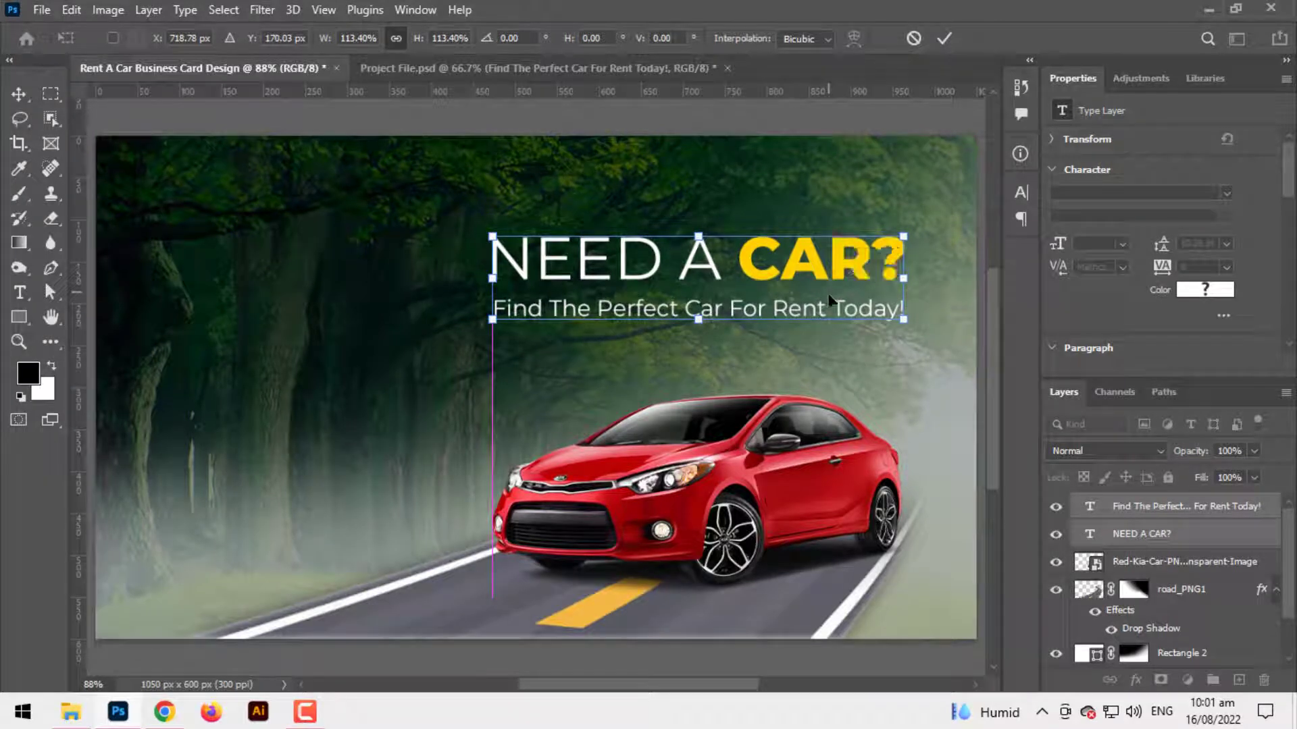
{"action": "key", "text": "Return"}
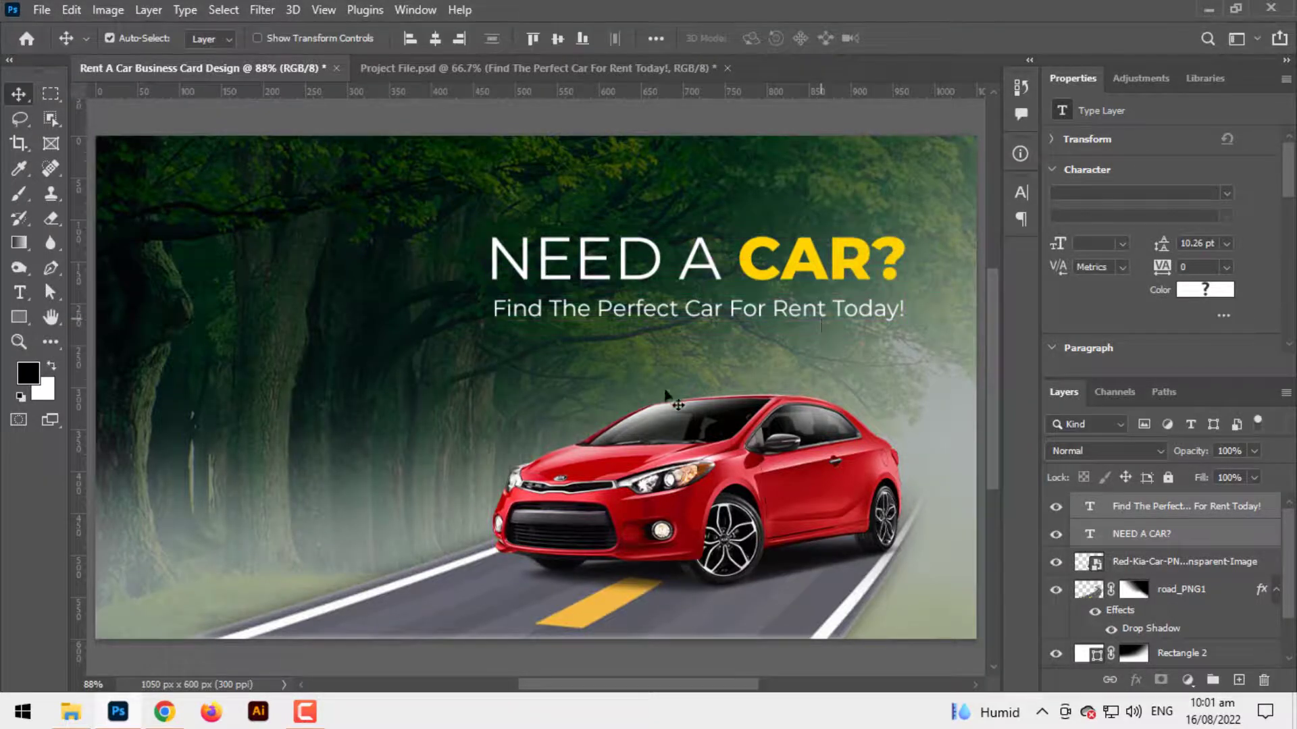
{"action": "scroll", "coordinate": [675, 388], "scroll_direction": "down", "scroll_amount": 1}
{"action": "scroll", "coordinate": [430, 351], "scroll_direction": "up", "scroll_amount": 1}
{"action": "scroll", "coordinate": [431, 351], "scroll_direction": "up", "scroll_amount": 1}
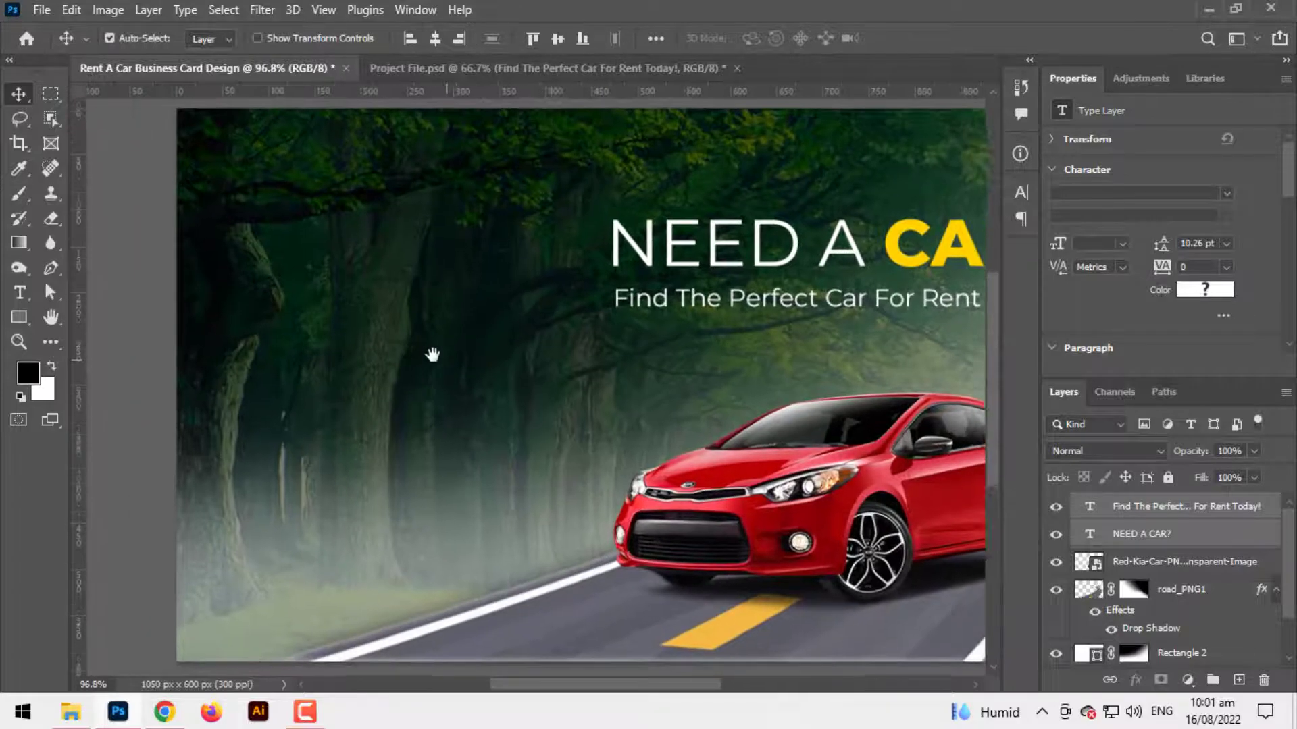
Position the GRAPHICS FAMILY logo in the card's top-left corner
{"action": "left_click_drag", "start_coordinate": [431, 349], "coordinate": [410, 361]}
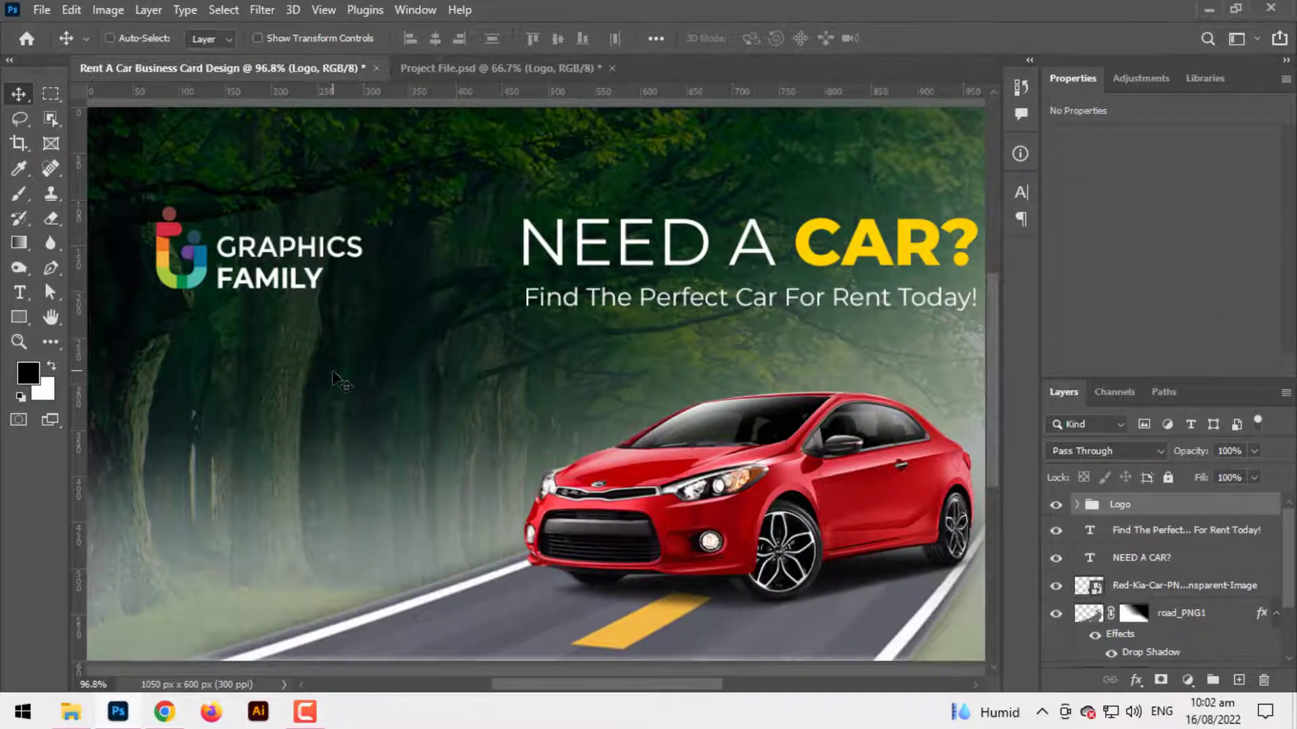
{"action": "key", "text": "ctrl+t"}
{"action": "left_click_drag", "start_coordinate": [335, 383], "coordinate": [437, 391]}
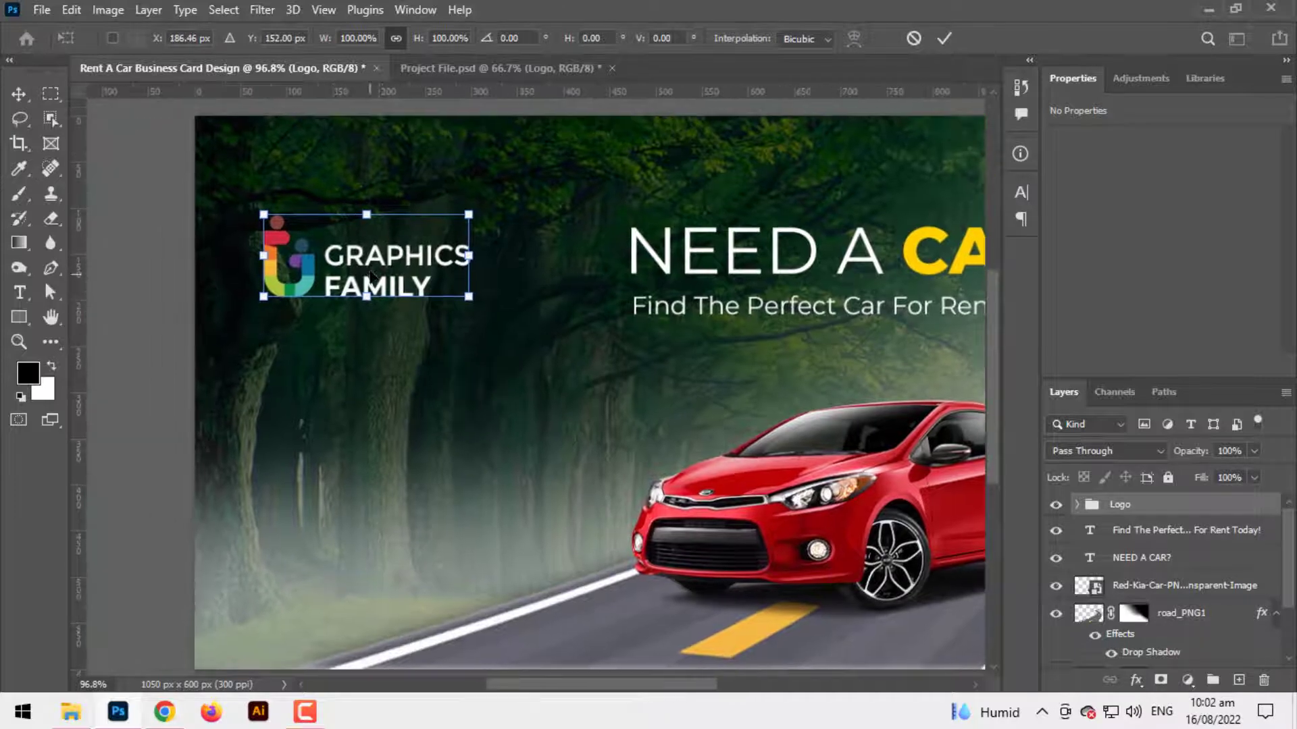
{"action": "left_click_drag", "start_coordinate": [372, 277], "coordinate": [369, 244]}
{"action": "key", "text": "Return"}
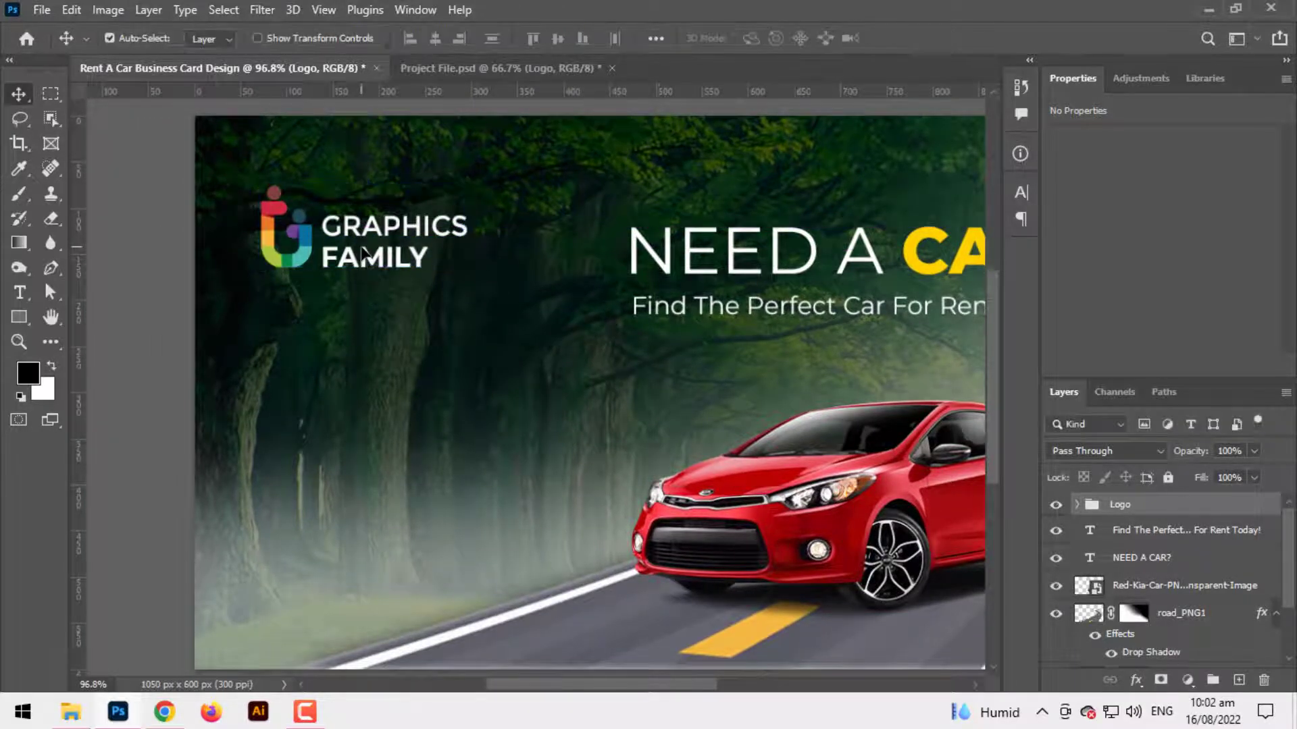
Shrink the headline and subtitle block to about 89% and shift it right
{"action": "left_click", "coordinate": [1113, 534]}
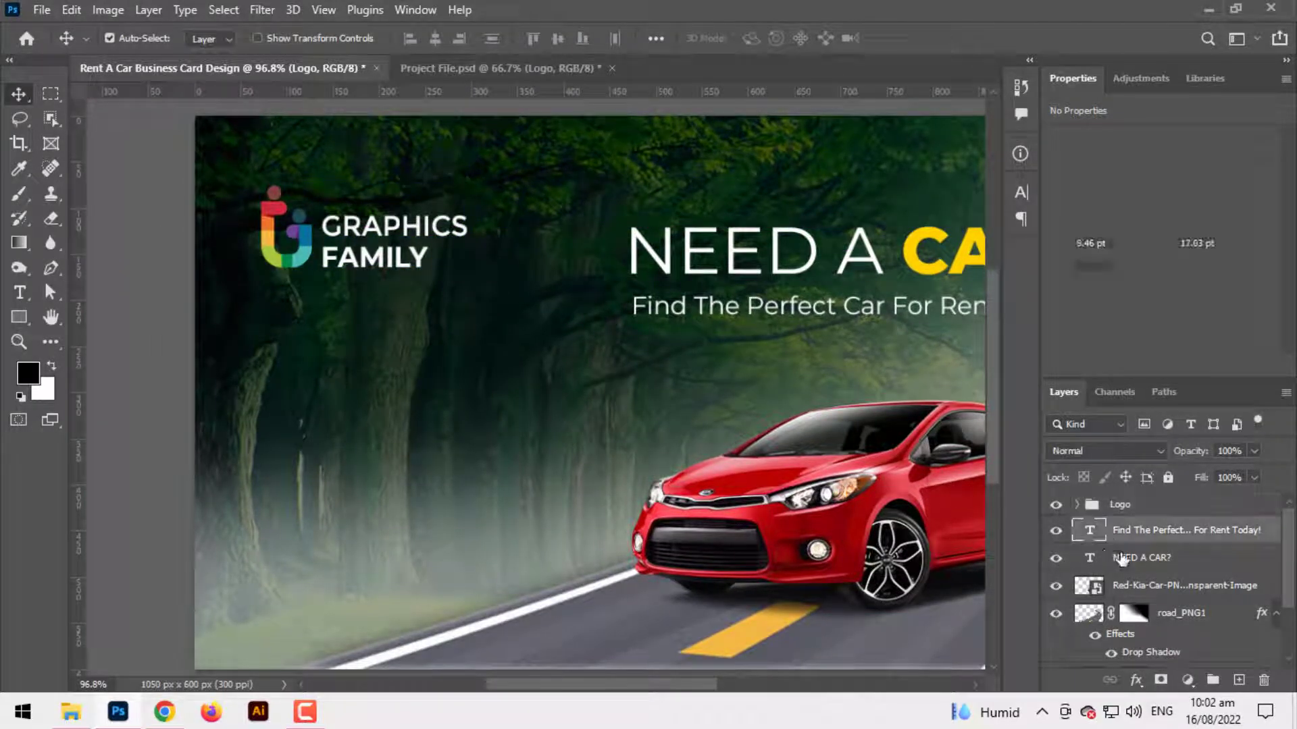
{"action": "left_click", "coordinate": [1067, 555]}
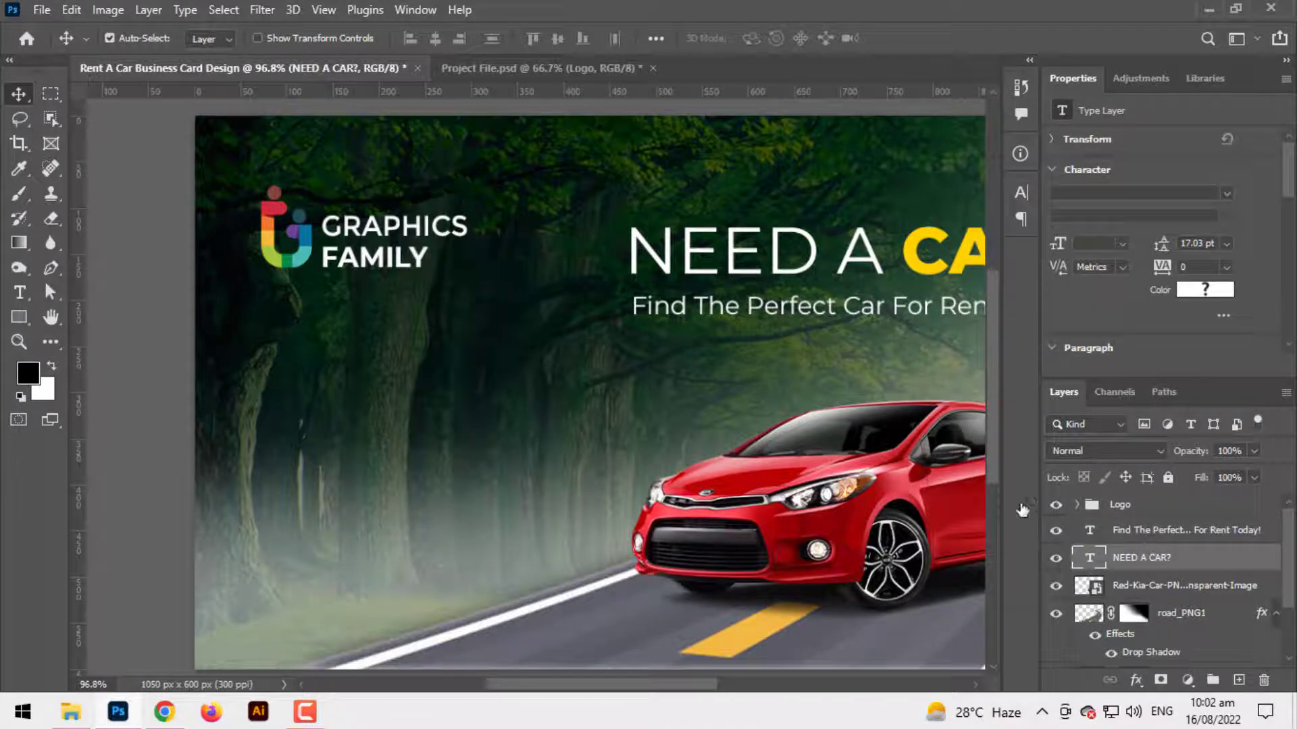
{"action": "left_click", "coordinate": [641, 305], "text": "shift"}
{"action": "key", "text": "ctrl+t"}
{"action": "left_click_drag", "start_coordinate": [628, 273], "coordinate": [687, 278]}
{"action": "key", "text": "Return"}
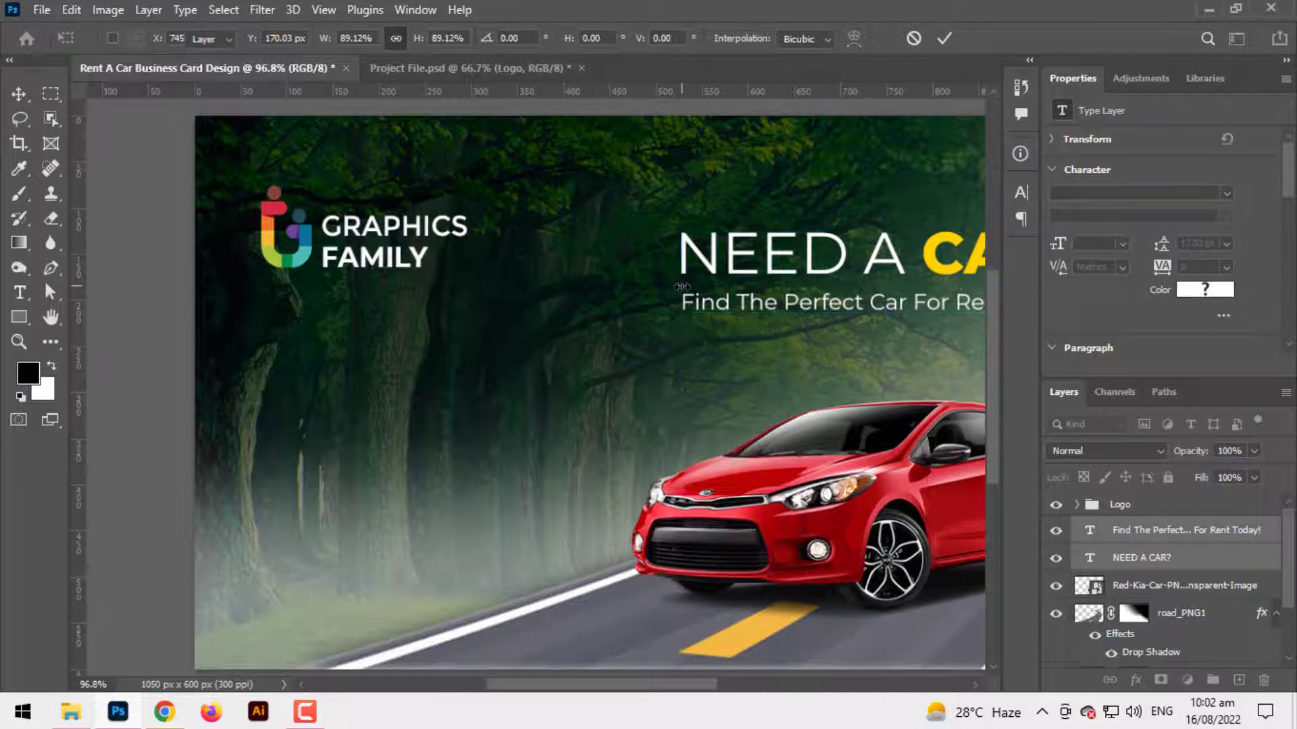
{"action": "key", "text": "ctrl+0"}
{"action": "key", "text": "ctrl"}
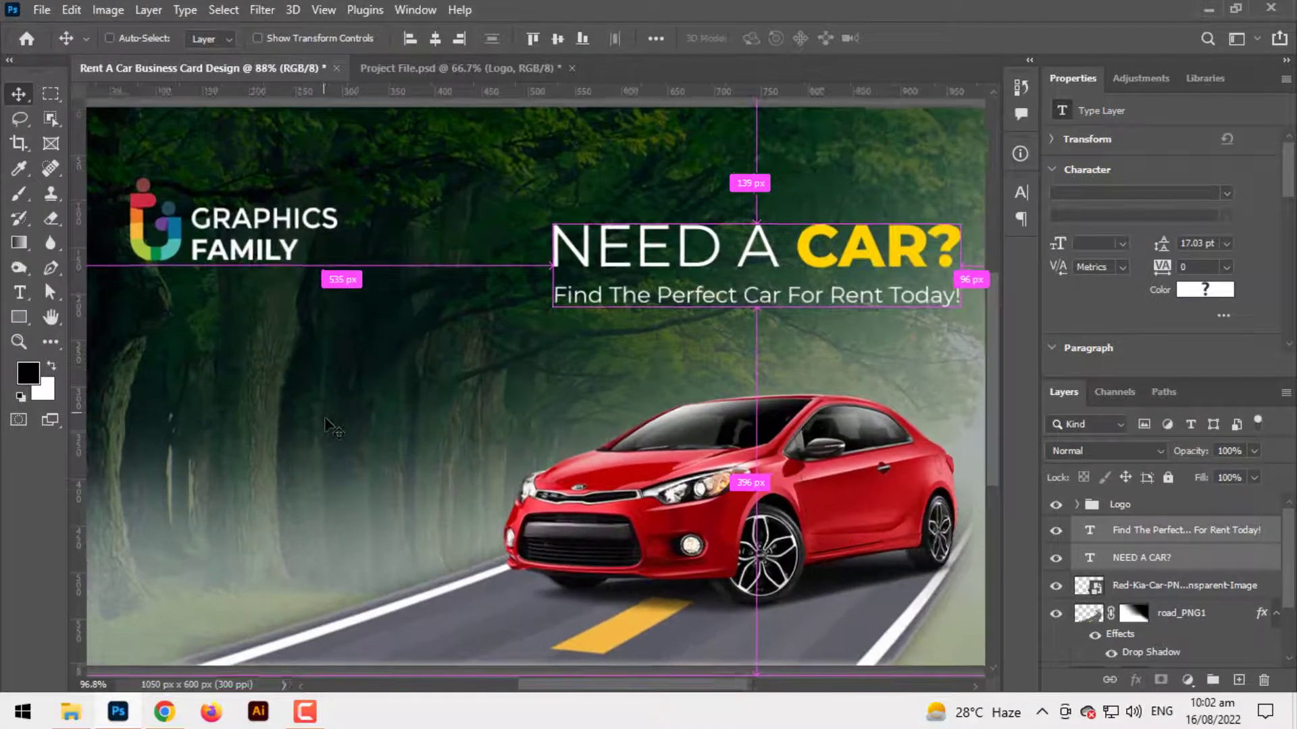
{"action": "scroll", "coordinate": [440, 402], "scroll_direction": "up", "scroll_amount": 2}
Start a 9 pt text line below the logo and type the owner's name
{"action": "left_click", "coordinate": [19, 293]}
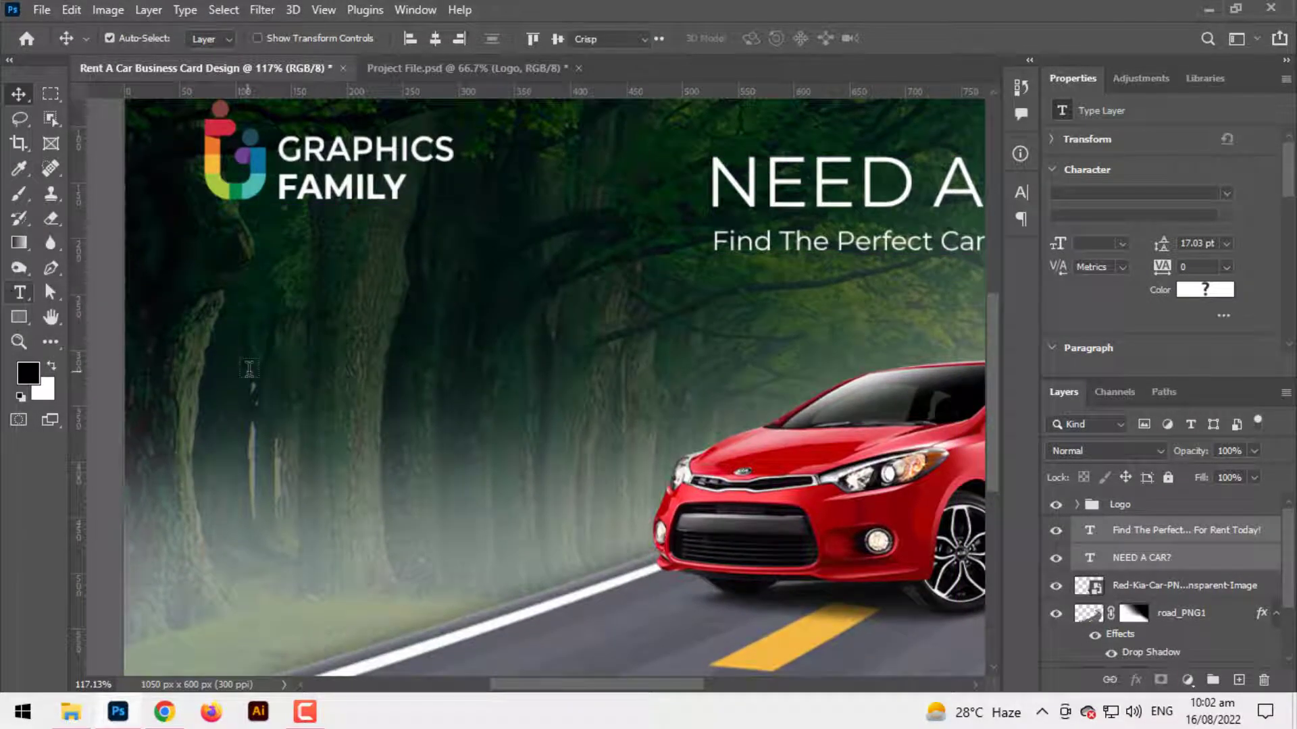
{"action": "left_click", "coordinate": [249, 373]}
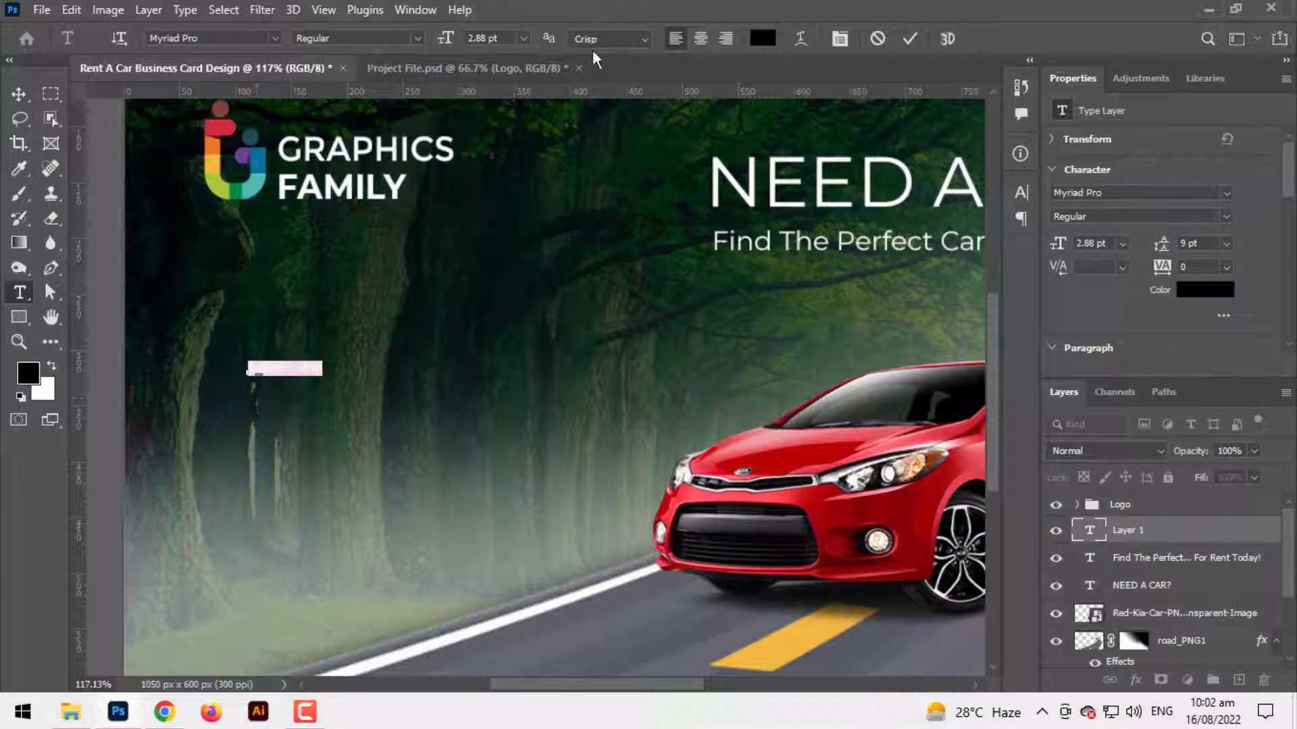
{"action": "key", "text": "ctrl+t"}
{"action": "left_click_drag", "start_coordinate": [808, 242], "coordinate": [837, 242]}
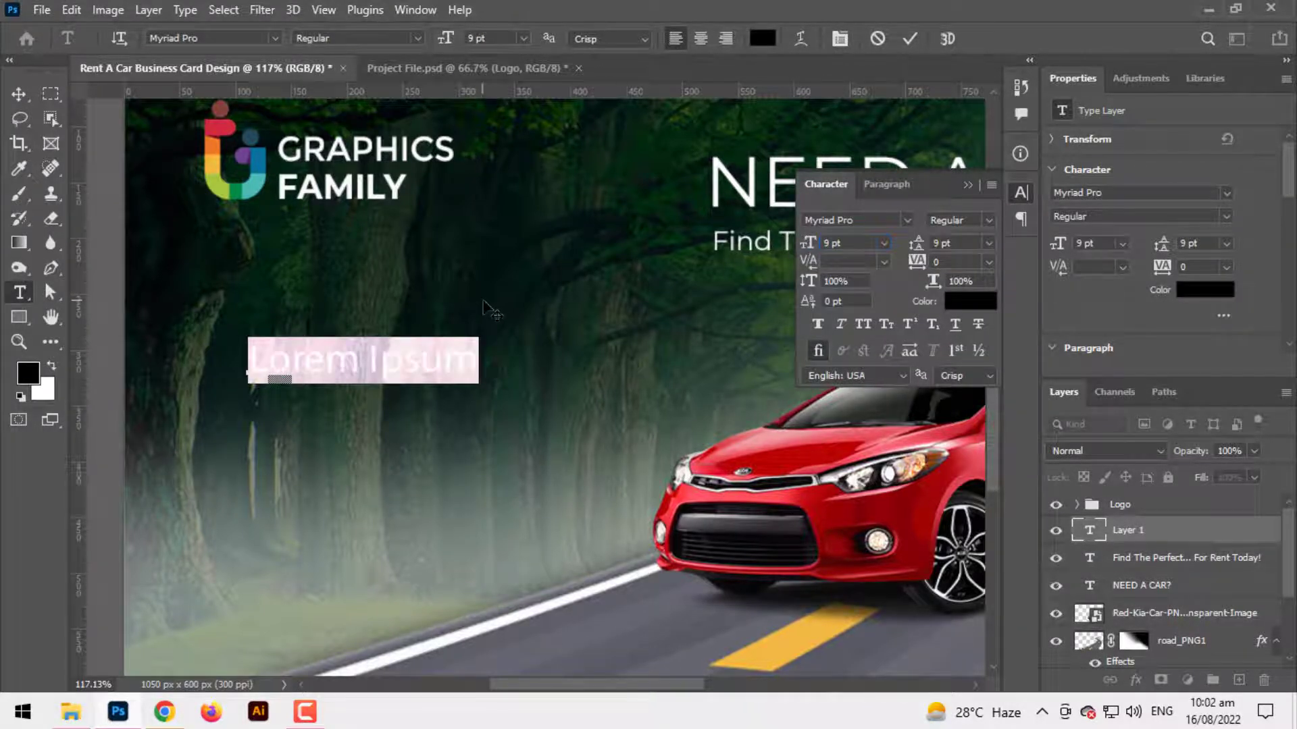
{"action": "key", "text": "BackSpace"}
{"action": "type", "text": "AD"}
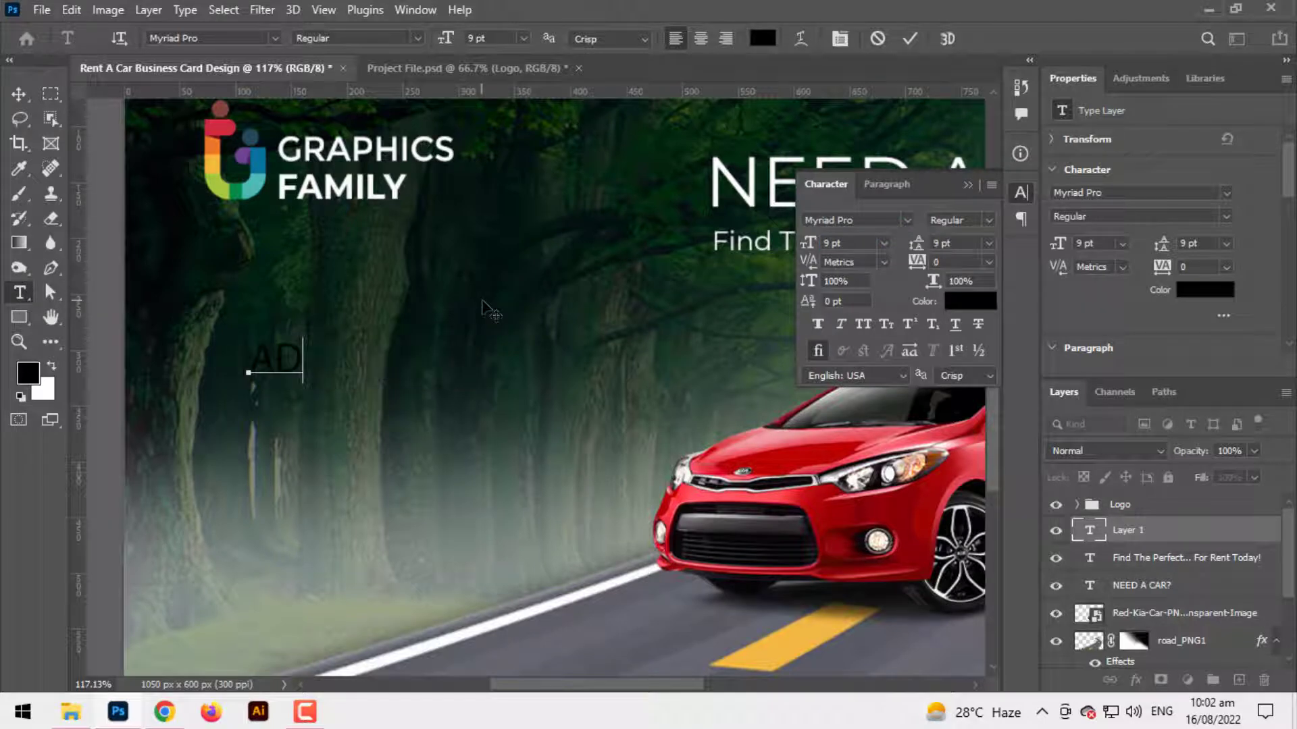
{"action": "type", "text": "I BARB"}
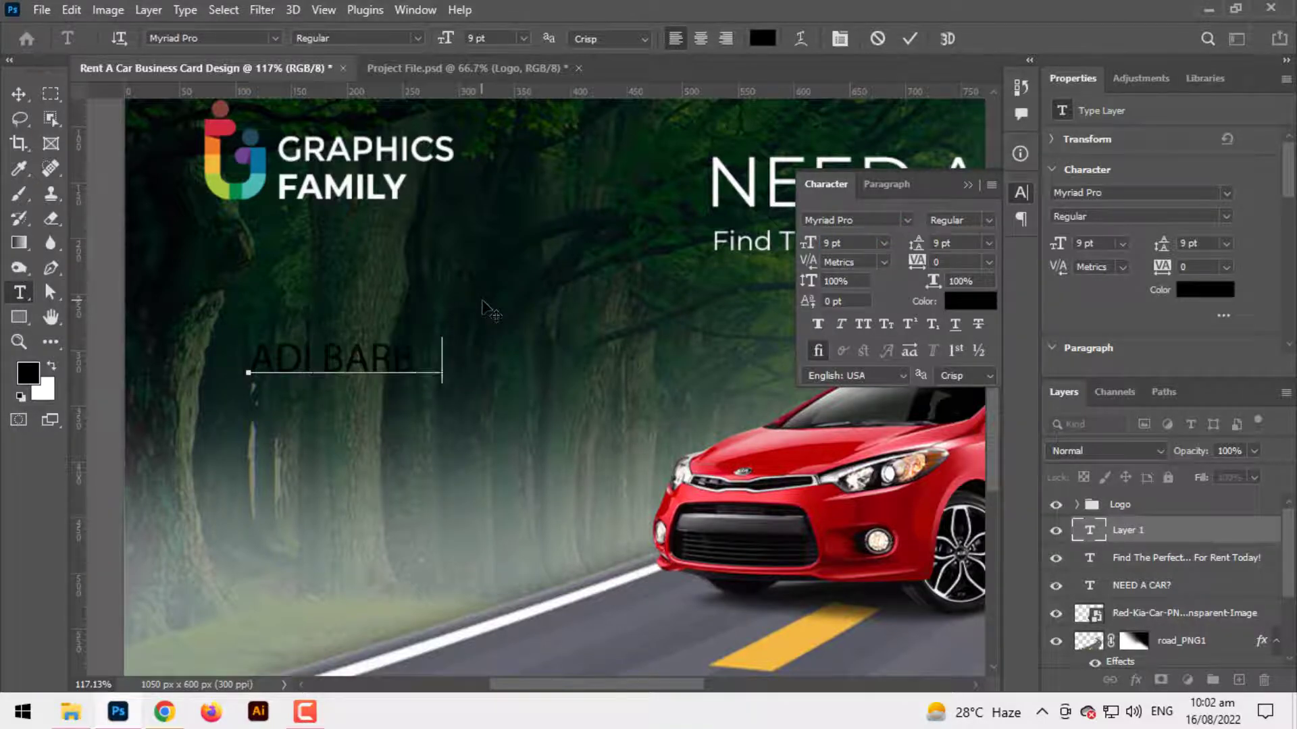
{"action": "type", "text": "U"}
Set the whole name line in Montserrat
{"action": "key", "text": "ctrl+a"}
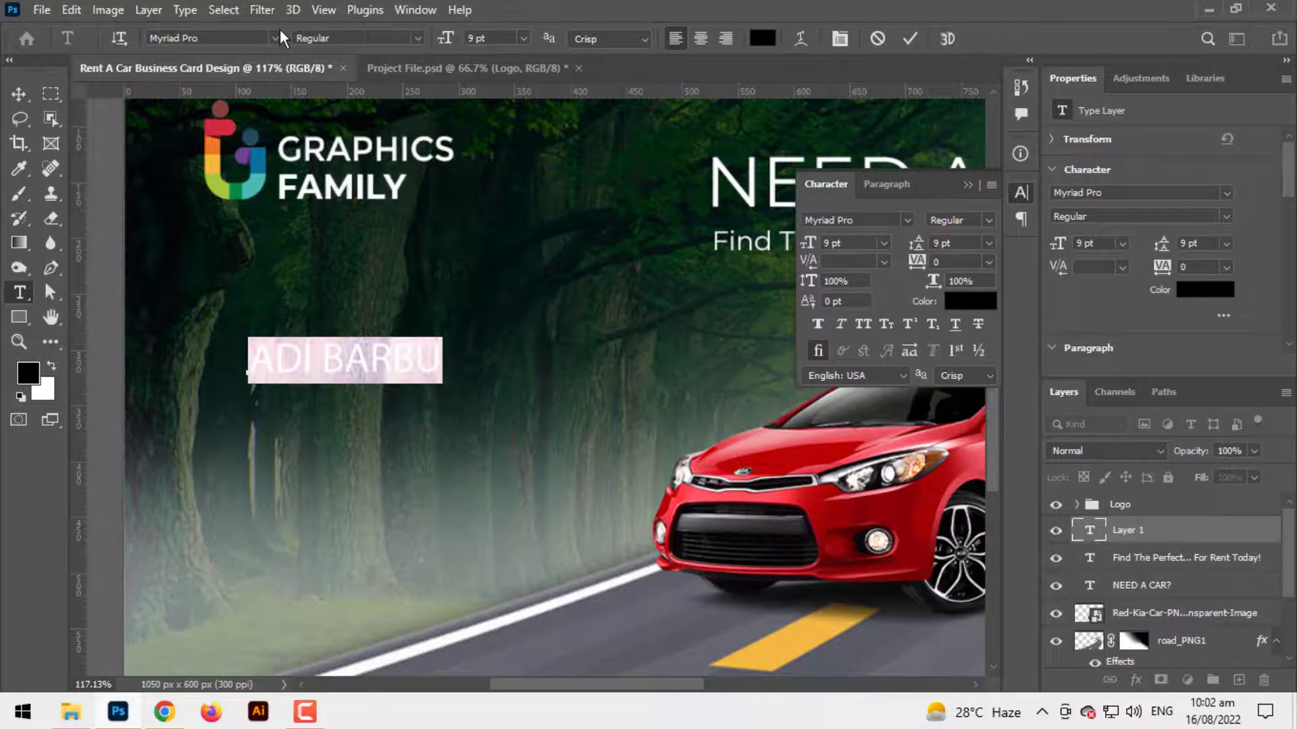
{"action": "left_click", "coordinate": [275, 38]}
{"action": "scroll", "coordinate": [511, 451], "scroll_direction": "up", "scroll_amount": 5}
{"action": "scroll", "coordinate": [512, 451], "scroll_direction": "up", "scroll_amount": 5}
{"action": "scroll", "coordinate": [511, 451], "scroll_direction": "up", "scroll_amount": 5}
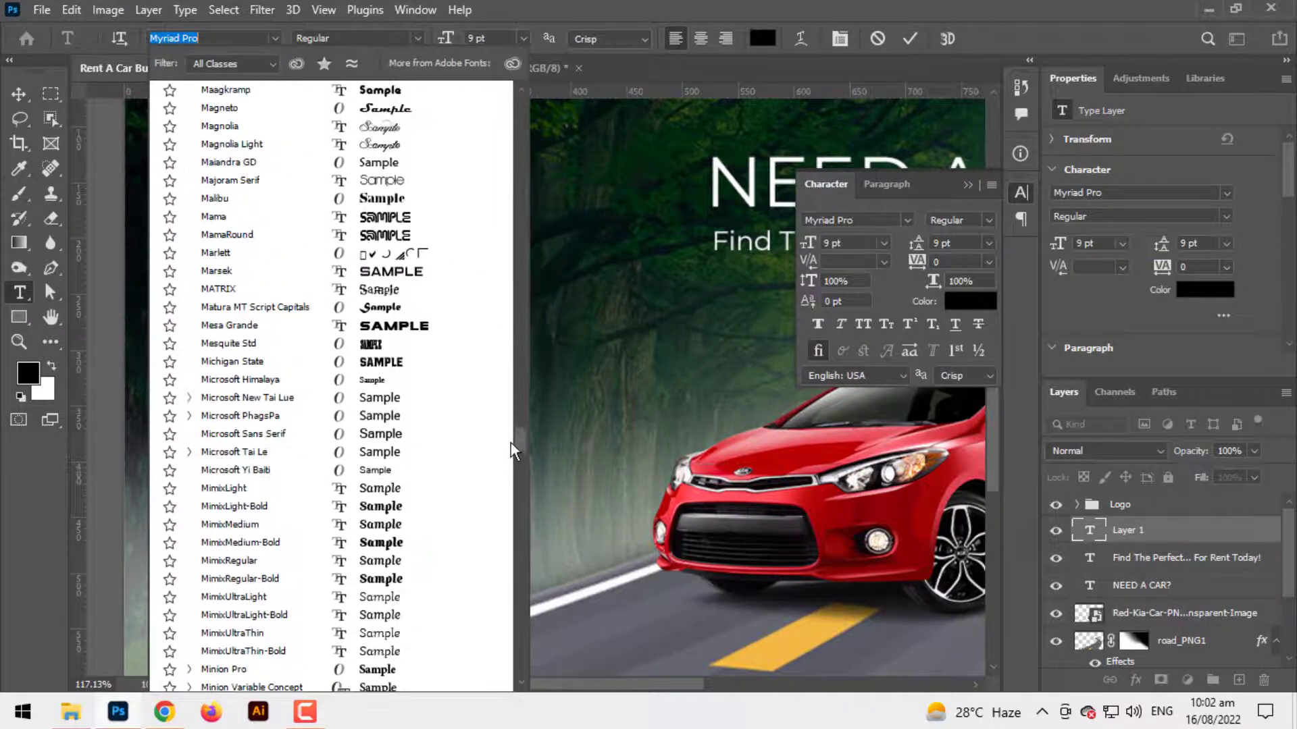
{"action": "left_click", "coordinate": [256, 433]}
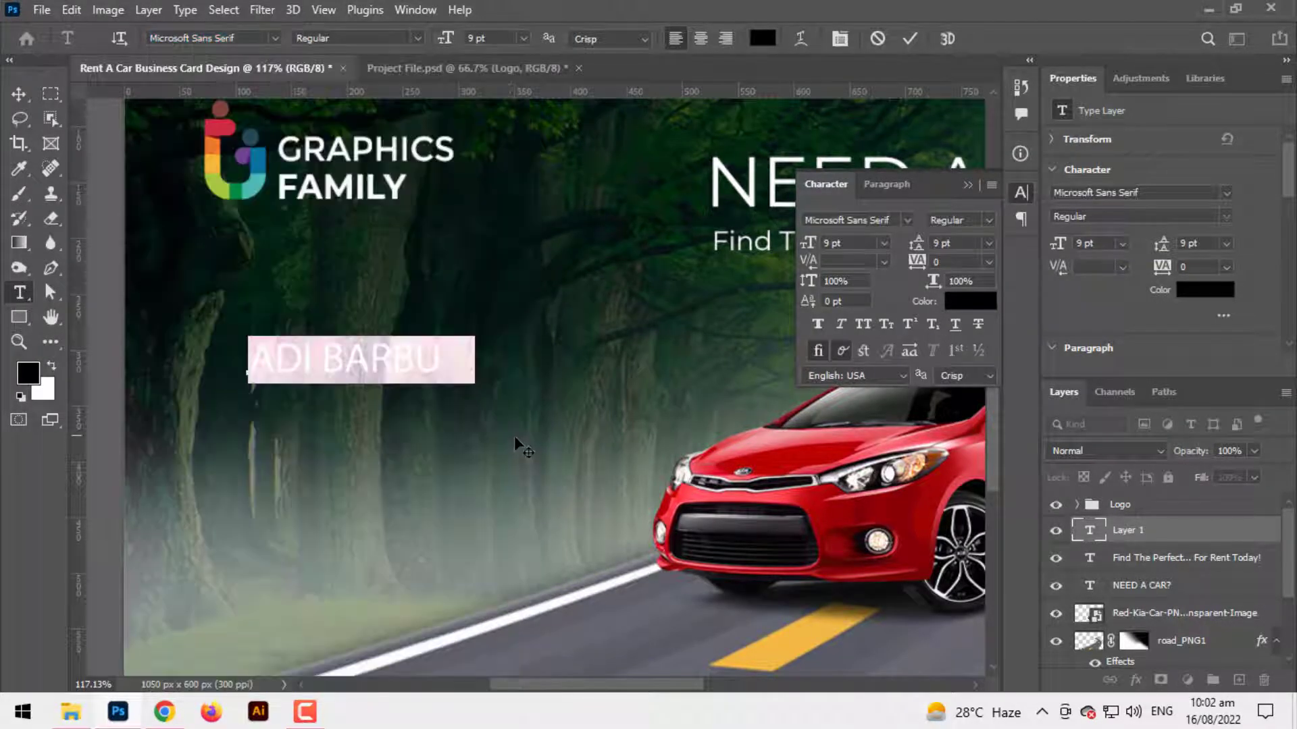
{"action": "left_click", "coordinate": [276, 37]}
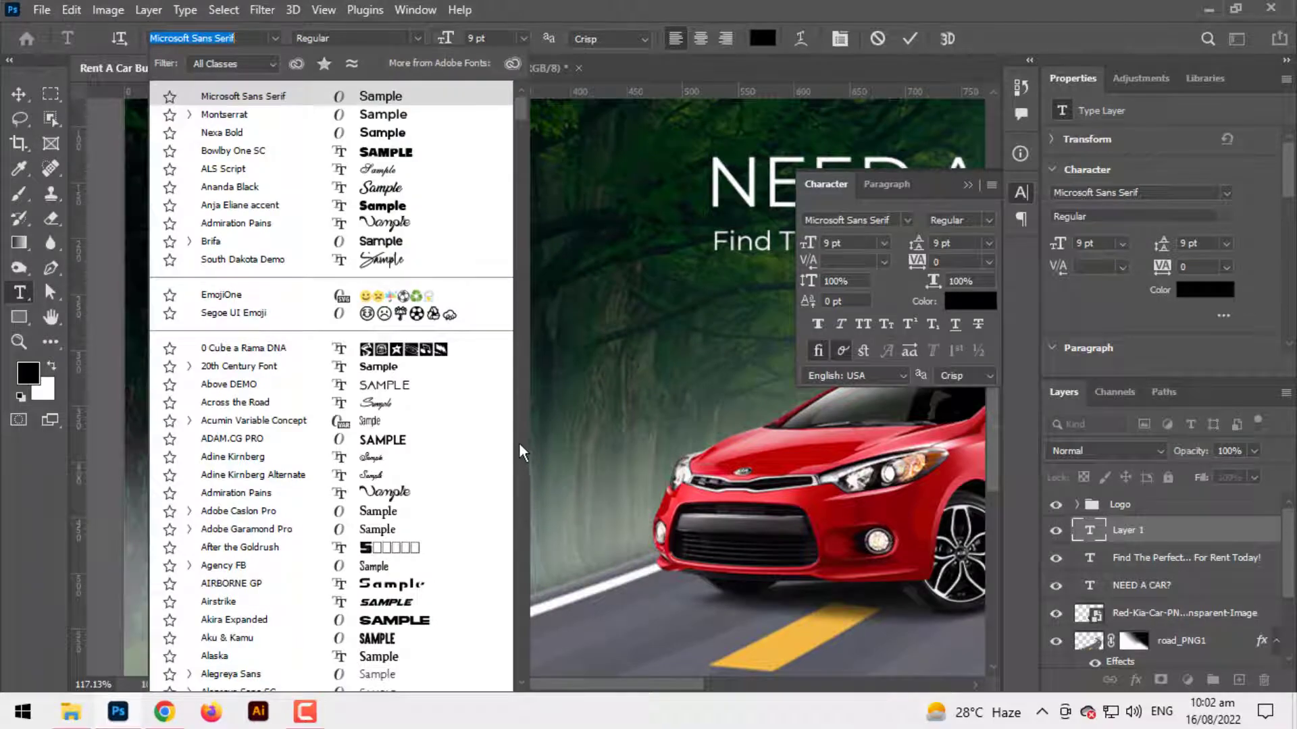
{"action": "scroll", "coordinate": [519, 135], "scroll_direction": "down", "scroll_amount": 5}
{"action": "scroll", "coordinate": [522, 114], "scroll_direction": "up", "scroll_amount": 5}
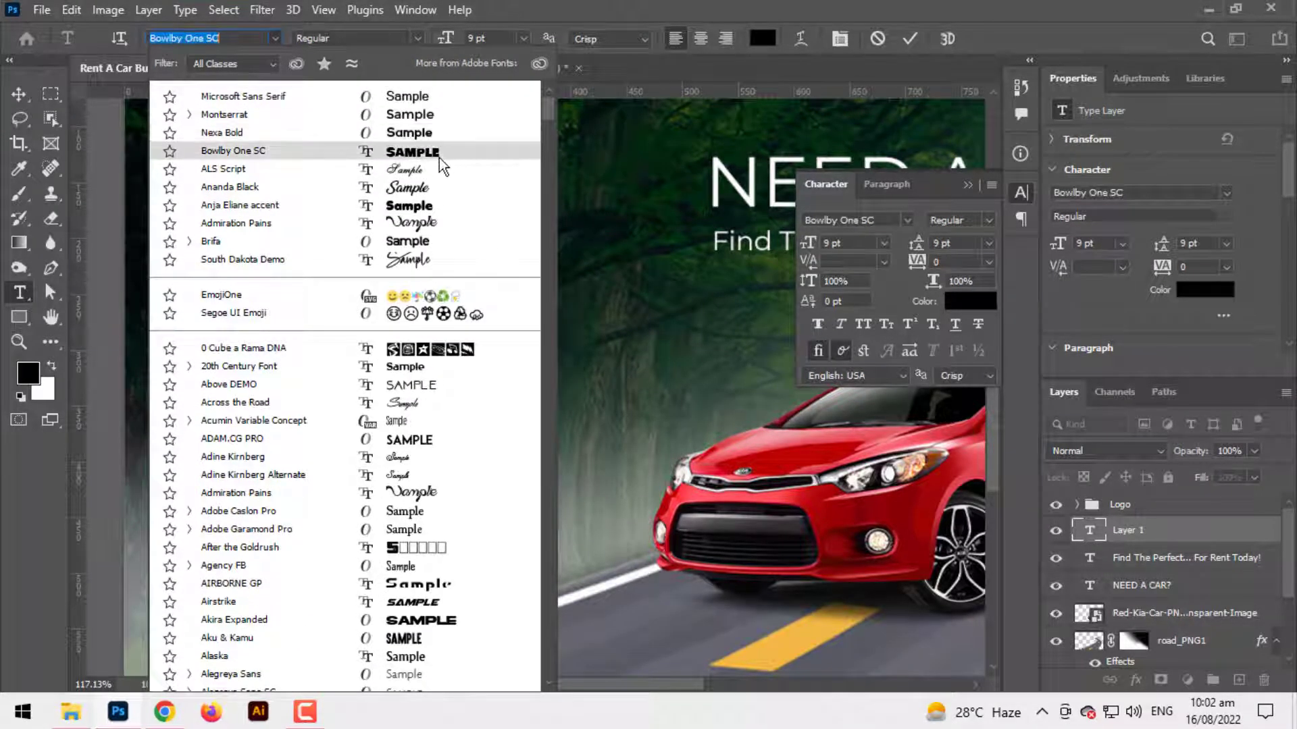
{"action": "left_click", "coordinate": [417, 117]}
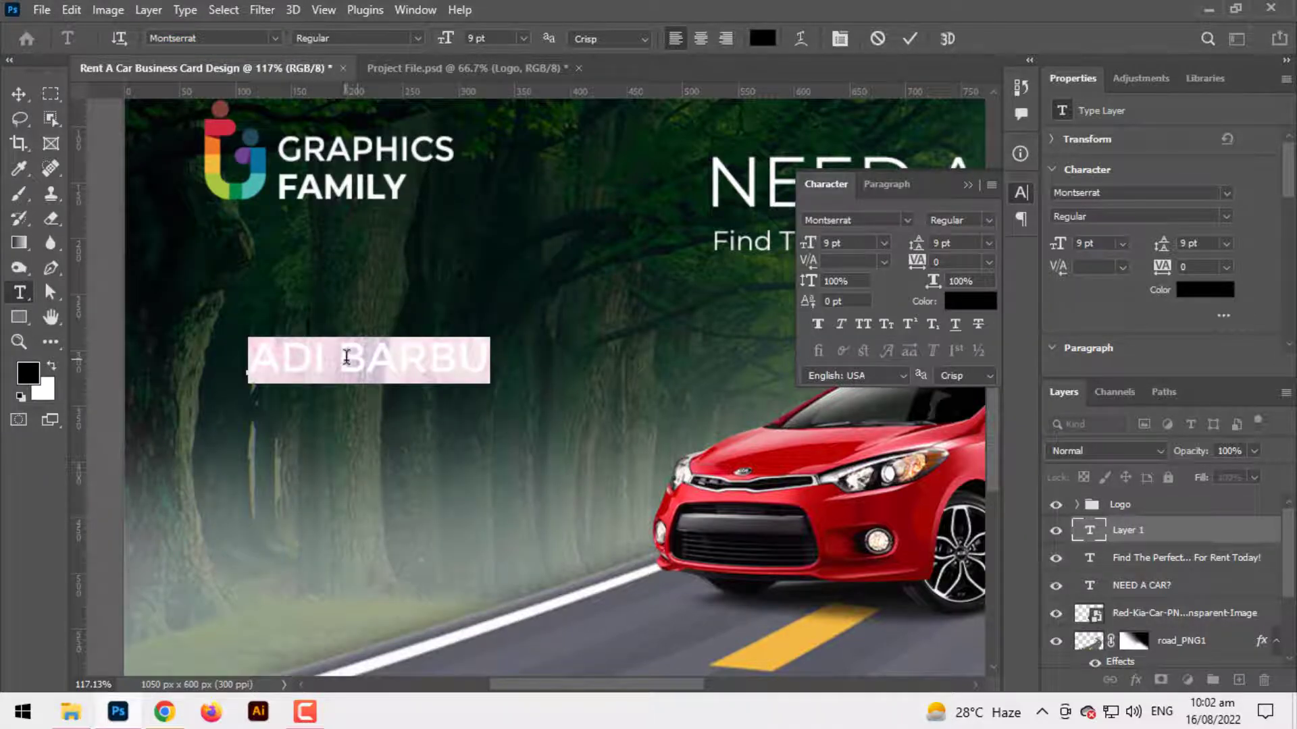
Make the surname ExtraBold and color the name with the yellow sampled from CAR?
{"action": "left_click_drag", "start_coordinate": [346, 356], "coordinate": [536, 368]}
{"action": "left_click", "coordinate": [418, 40]}
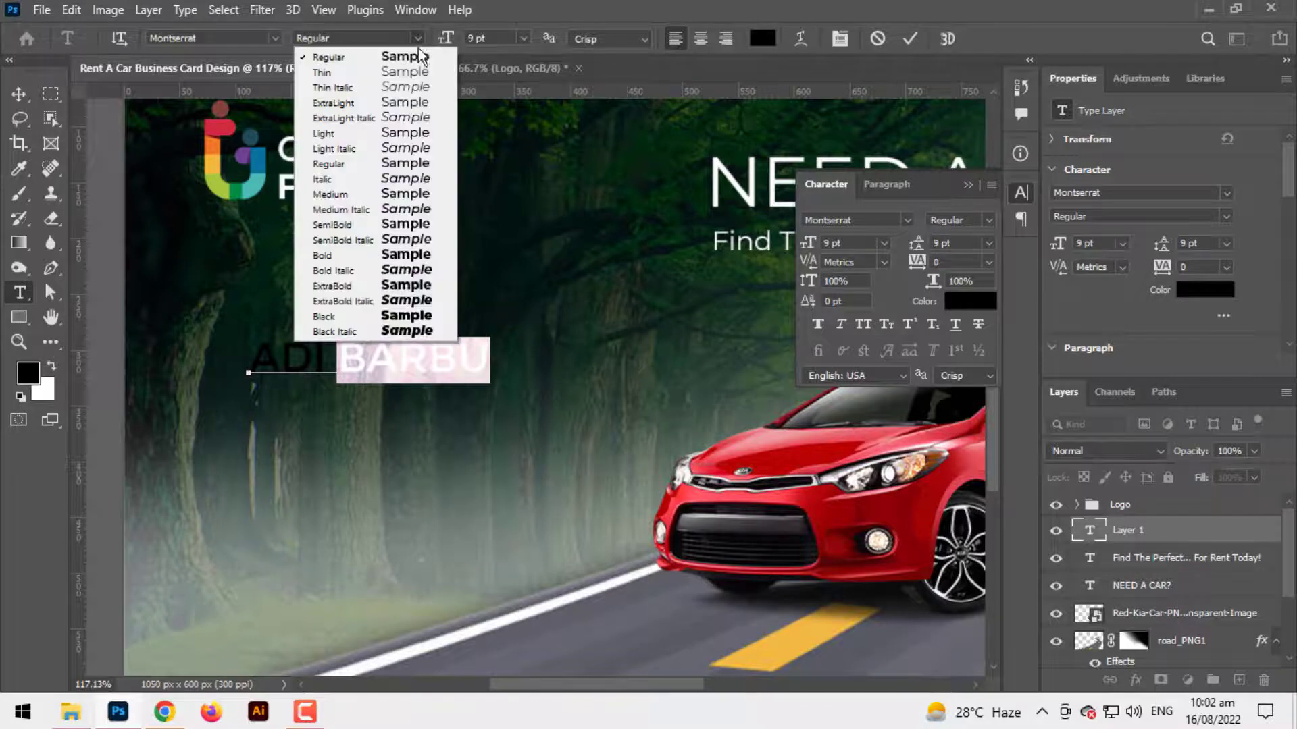
{"action": "left_click", "coordinate": [424, 285]}
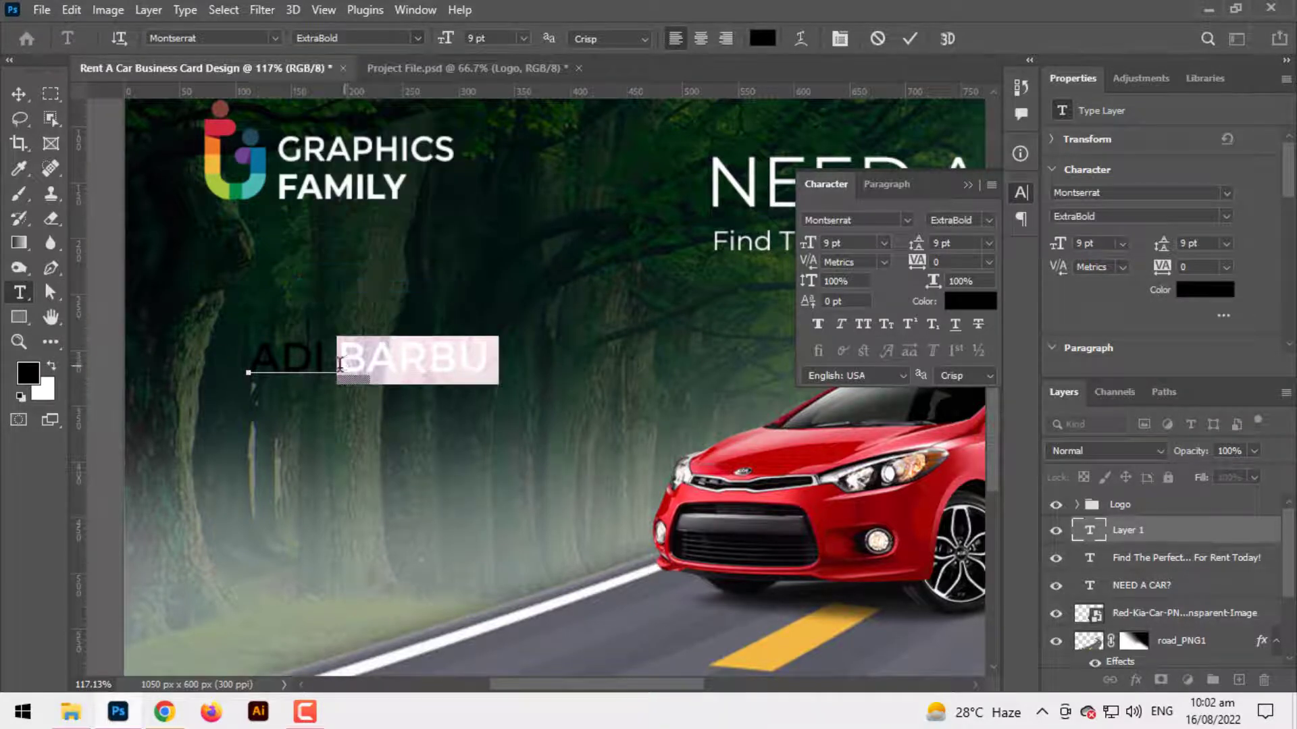
{"action": "left_click_drag", "start_coordinate": [337, 358], "coordinate": [247, 358]}
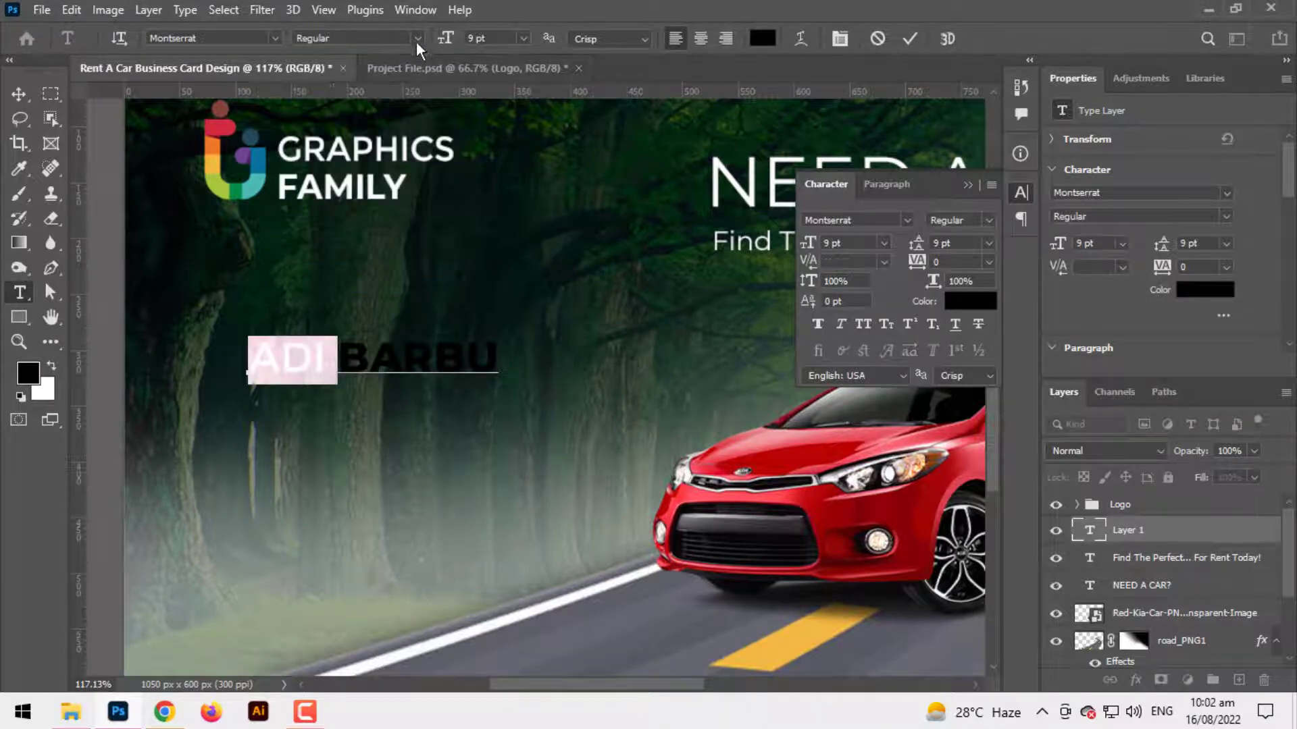
{"action": "key", "text": "ctrl+a"}
{"action": "left_click", "coordinate": [762, 39]}
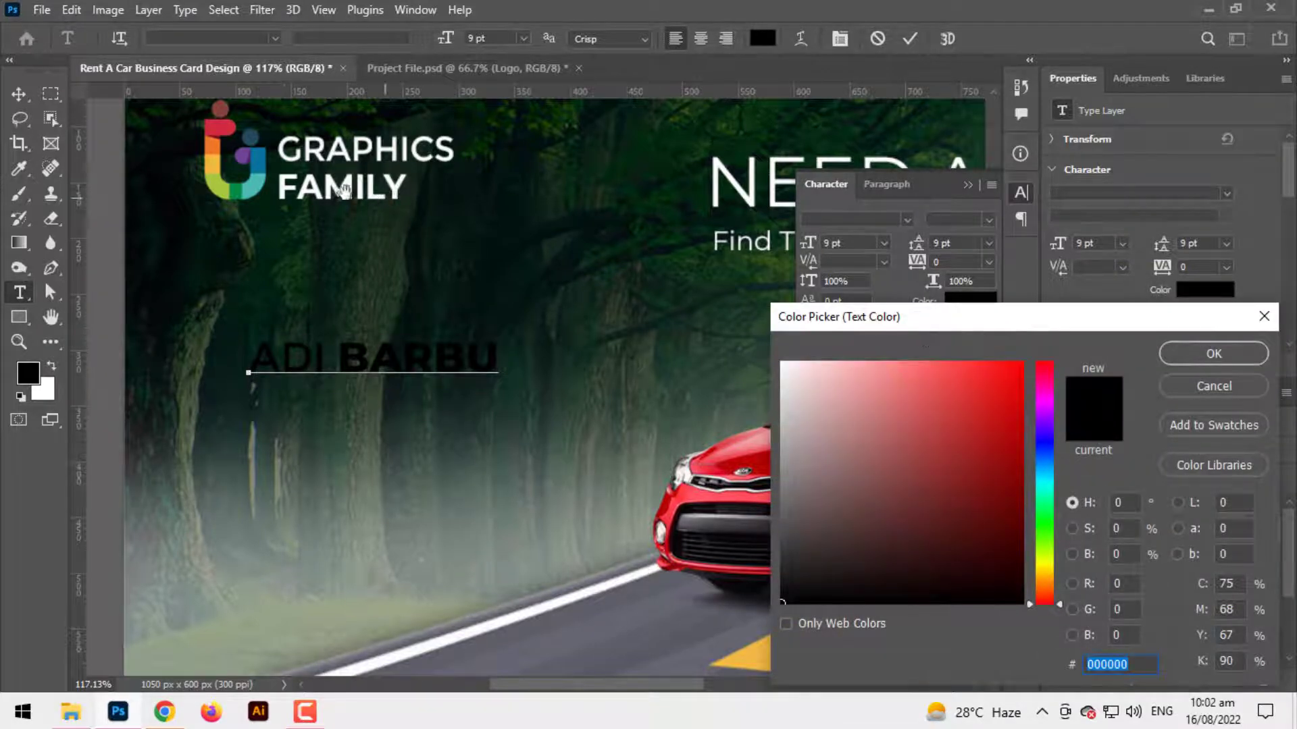
{"action": "left_click", "coordinate": [215, 164]}
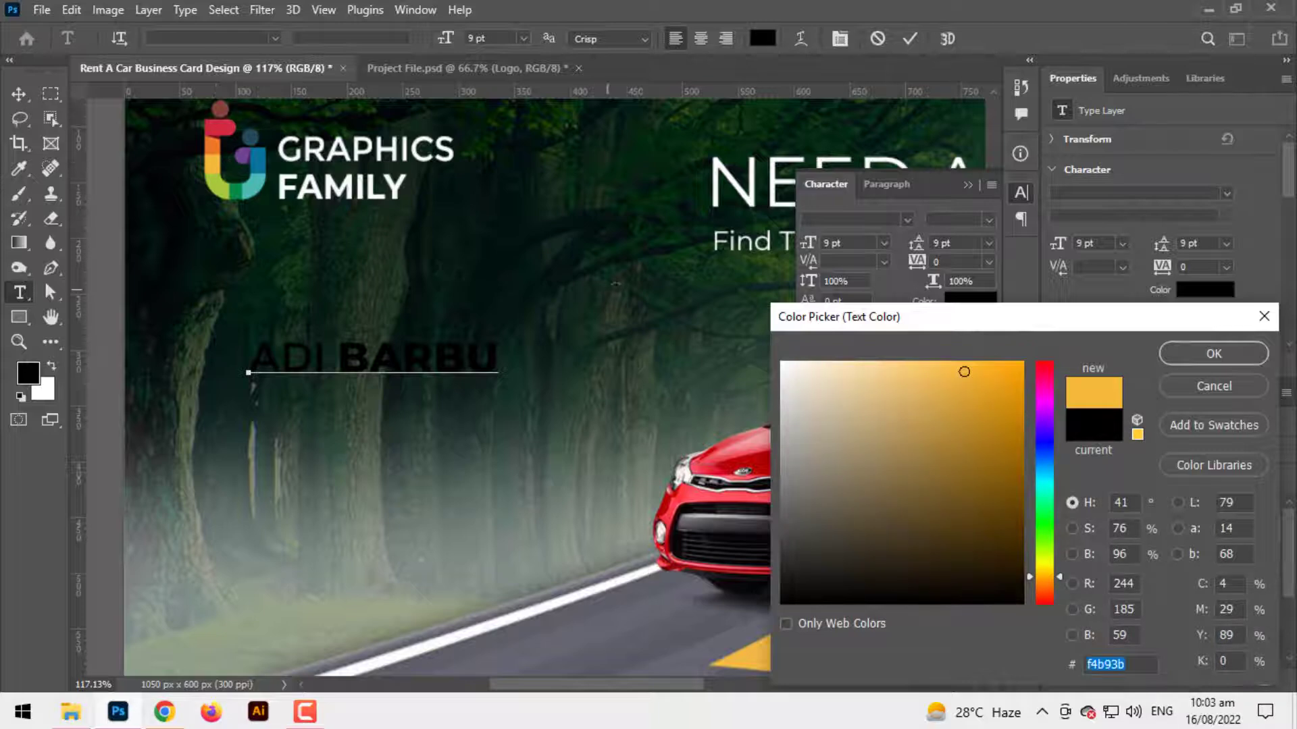
{"action": "left_click_drag", "start_coordinate": [658, 288], "coordinate": [266, 322]}
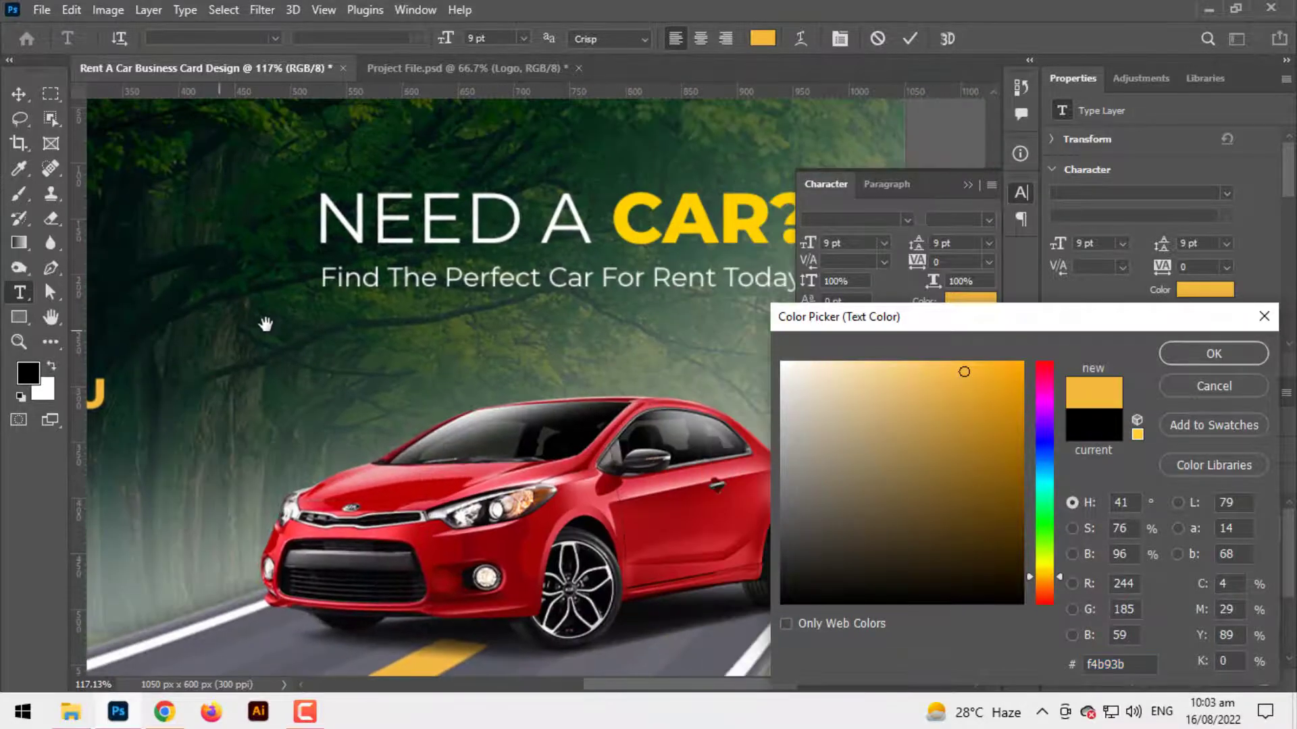
{"action": "left_click", "coordinate": [637, 240]}
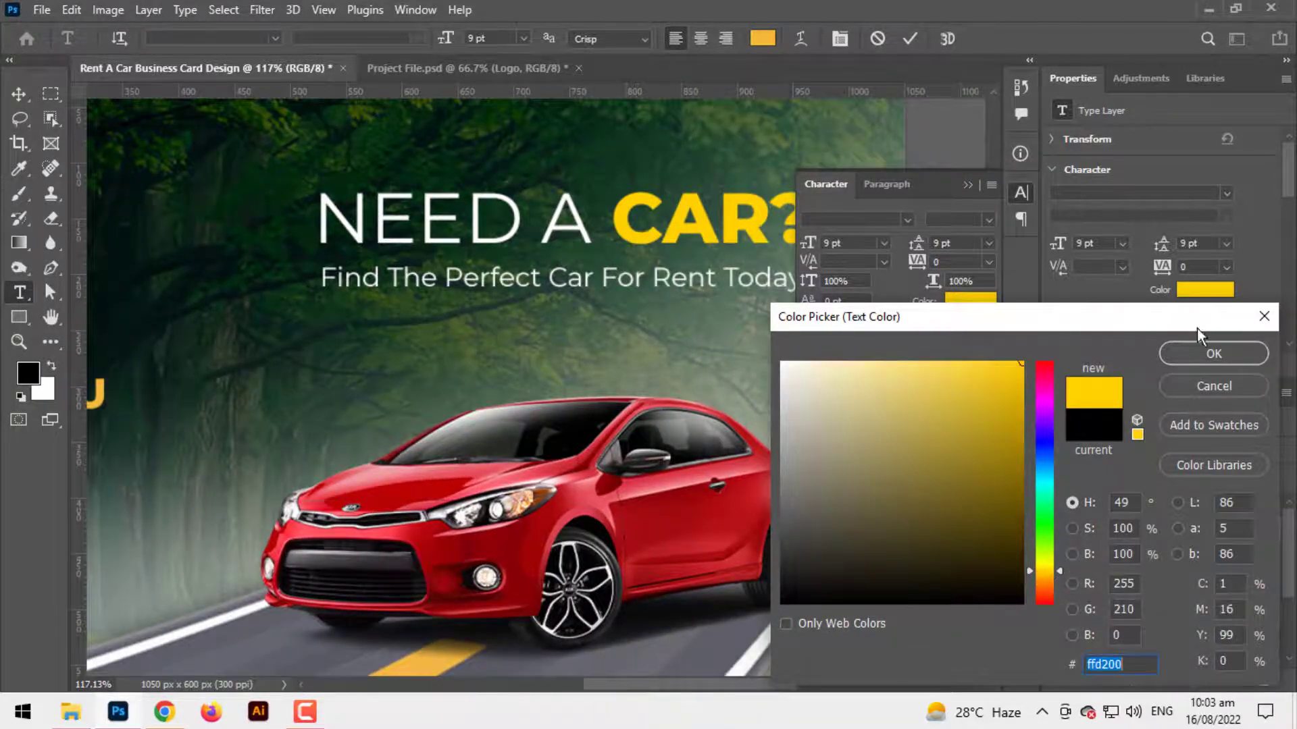
{"action": "left_click", "coordinate": [1214, 353]}
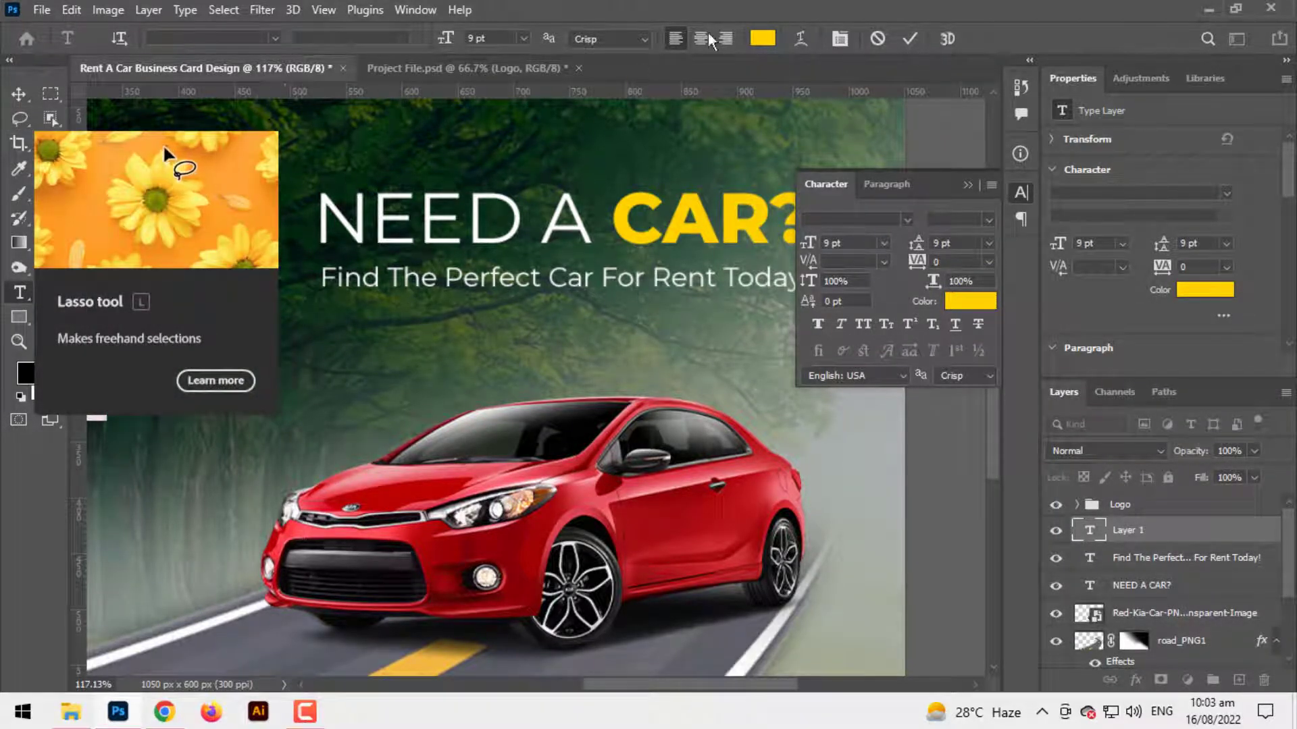
{"action": "key", "text": "ctrl+Return"}
Move the name line directly beneath the logo, aligned with its left edge
{"action": "key", "text": "v"}
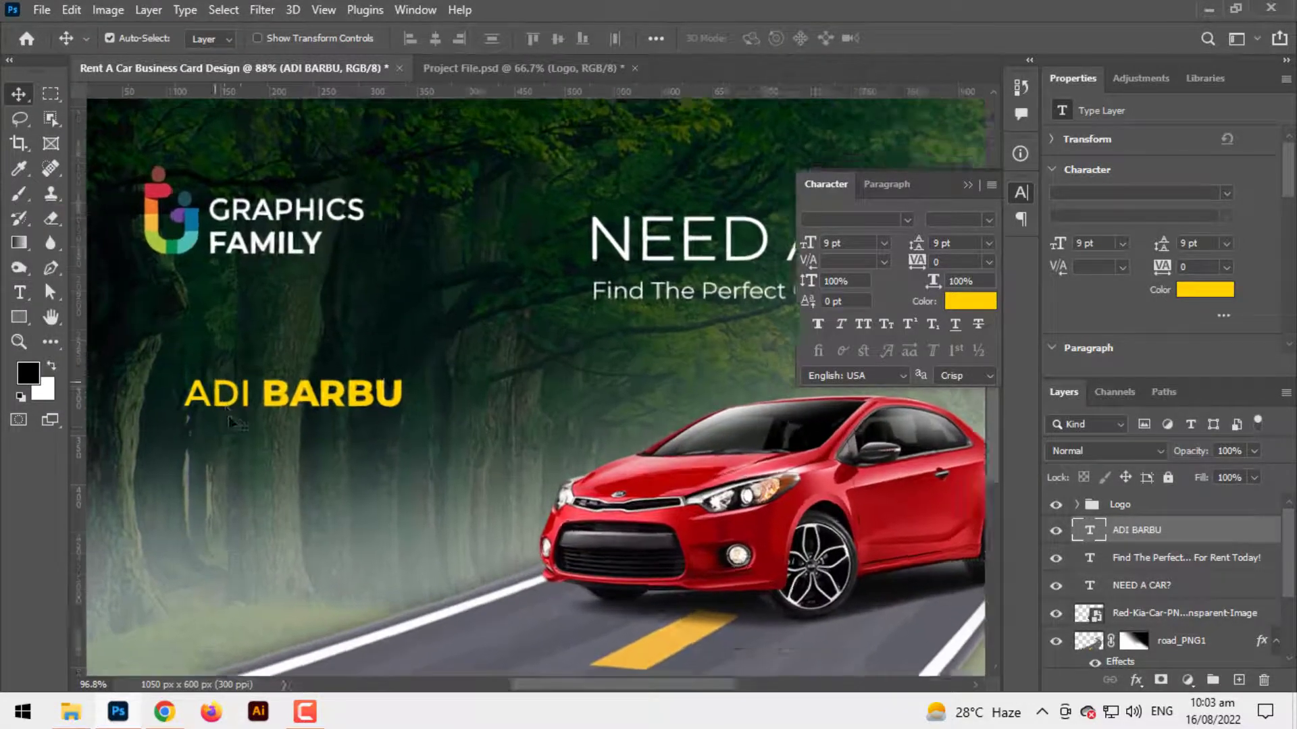
{"action": "mouse_move", "coordinate": [229, 424]}
{"action": "left_mouse_down"}
{"action": "mouse_move", "coordinate": [374, 424]}
{"action": "mouse_move", "coordinate": [377, 308]}
{"action": "left_mouse_up"}
{"action": "left_click_drag", "start_coordinate": [366, 289], "coordinate": [375, 303]}
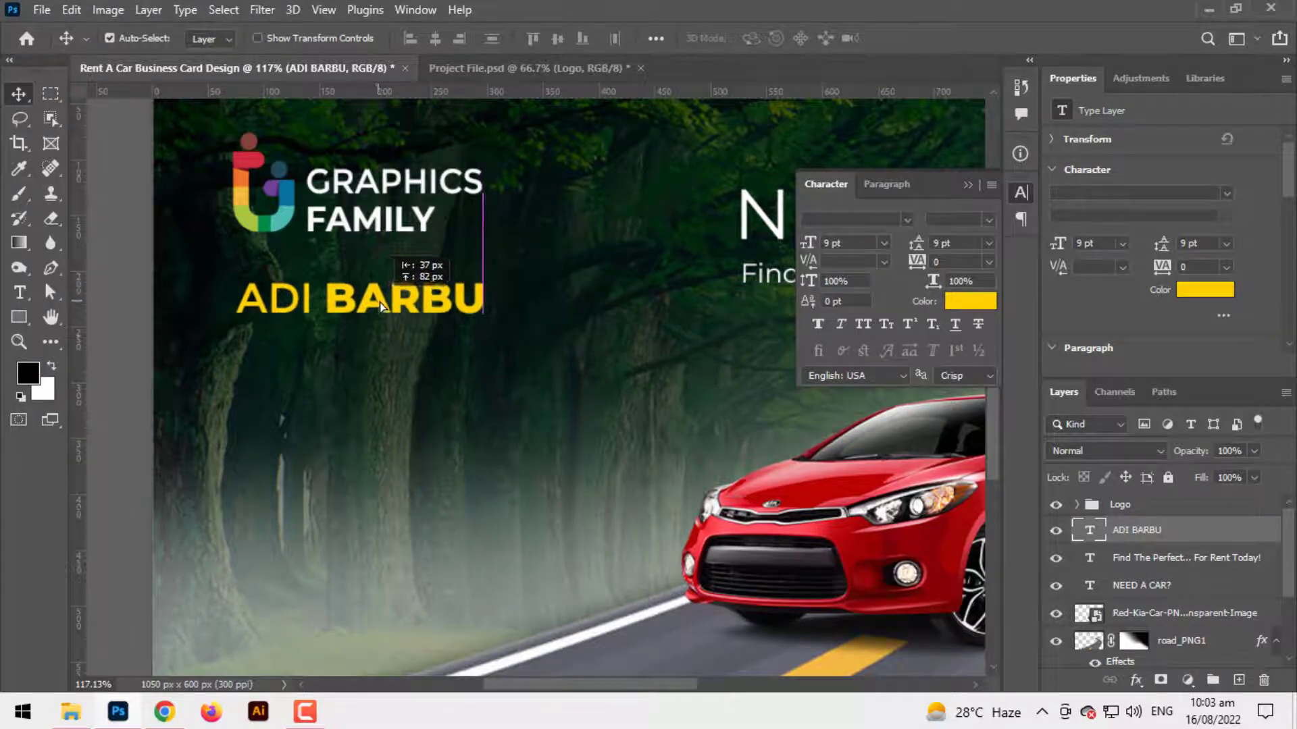
{"action": "mouse_move", "coordinate": [375, 303]}
{"action": "left_mouse_down"}
{"action": "mouse_move", "coordinate": [386, 308]}
{"action": "mouse_move", "coordinate": [371, 302]}
{"action": "left_mouse_up"}
Type 'CAR AGENT' below the name and set it in Montserrat
{"action": "left_click", "coordinate": [20, 295]}
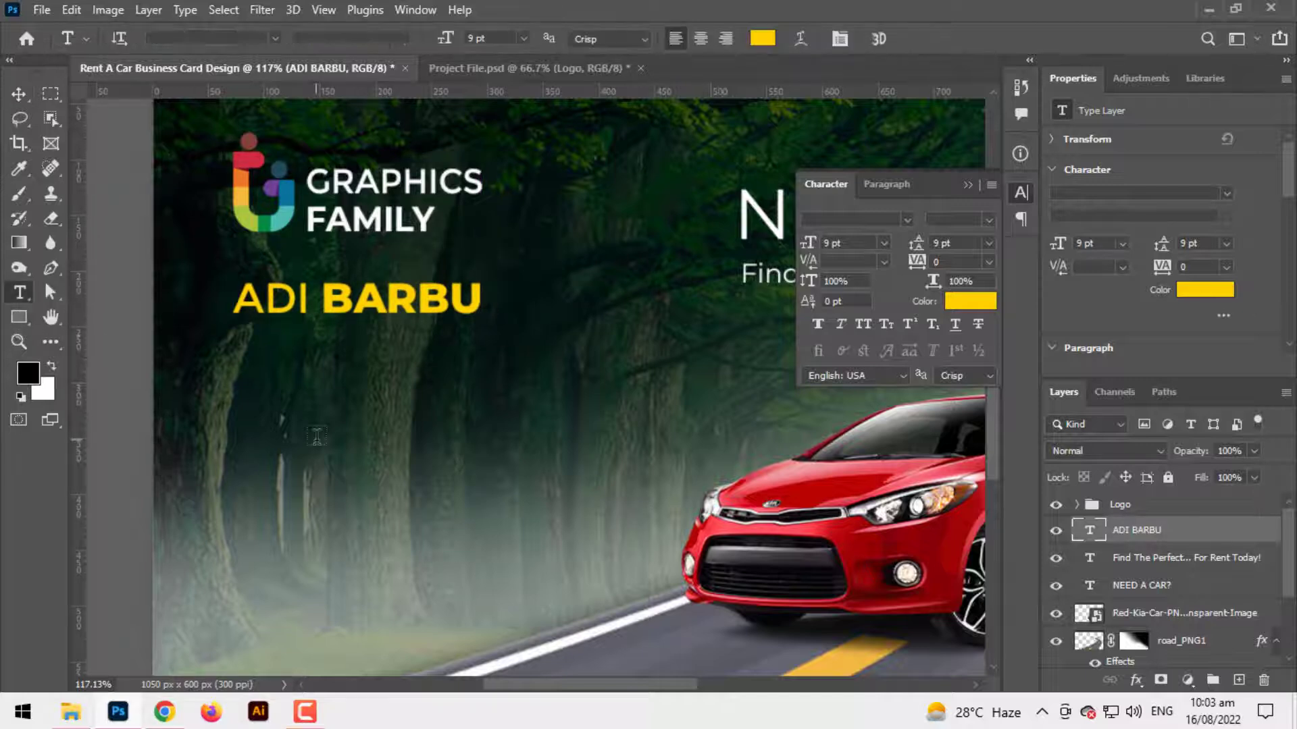
{"action": "left_click", "coordinate": [316, 440]}
{"action": "type", "text": "CAR"}
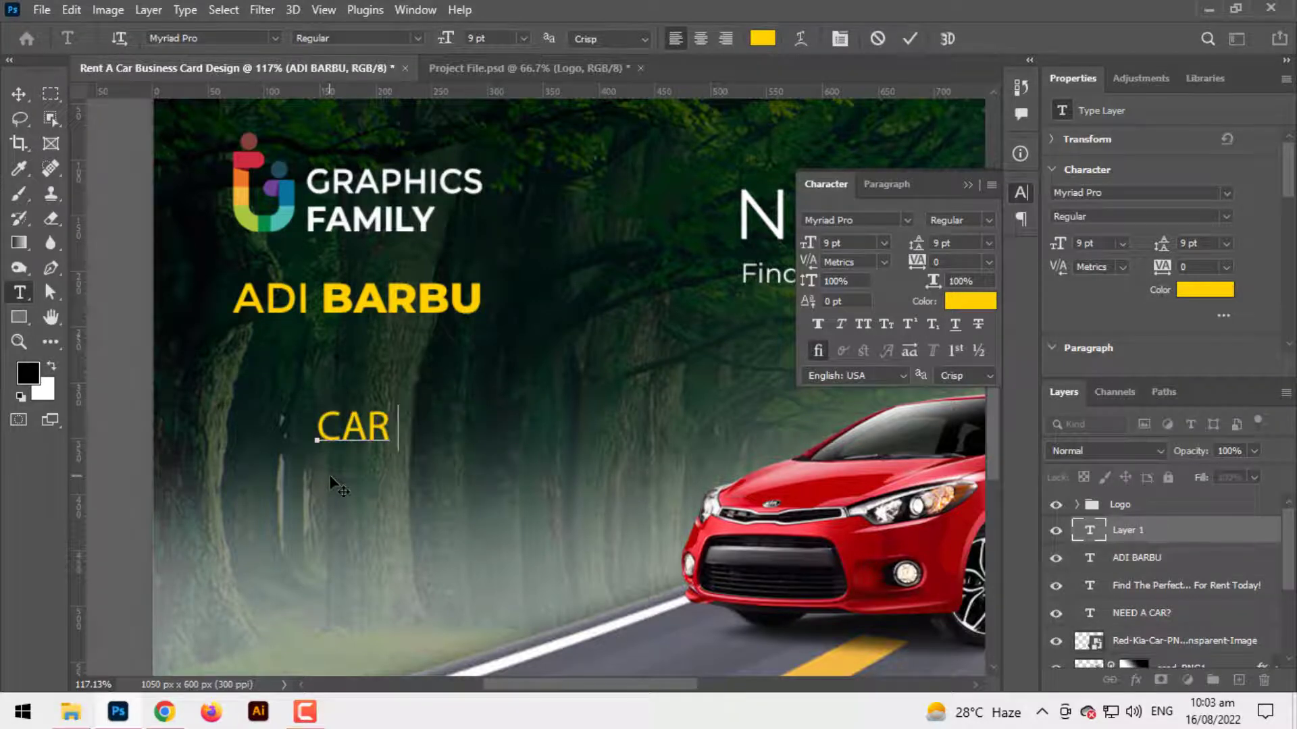
{"action": "type", "text": " AGENT"}
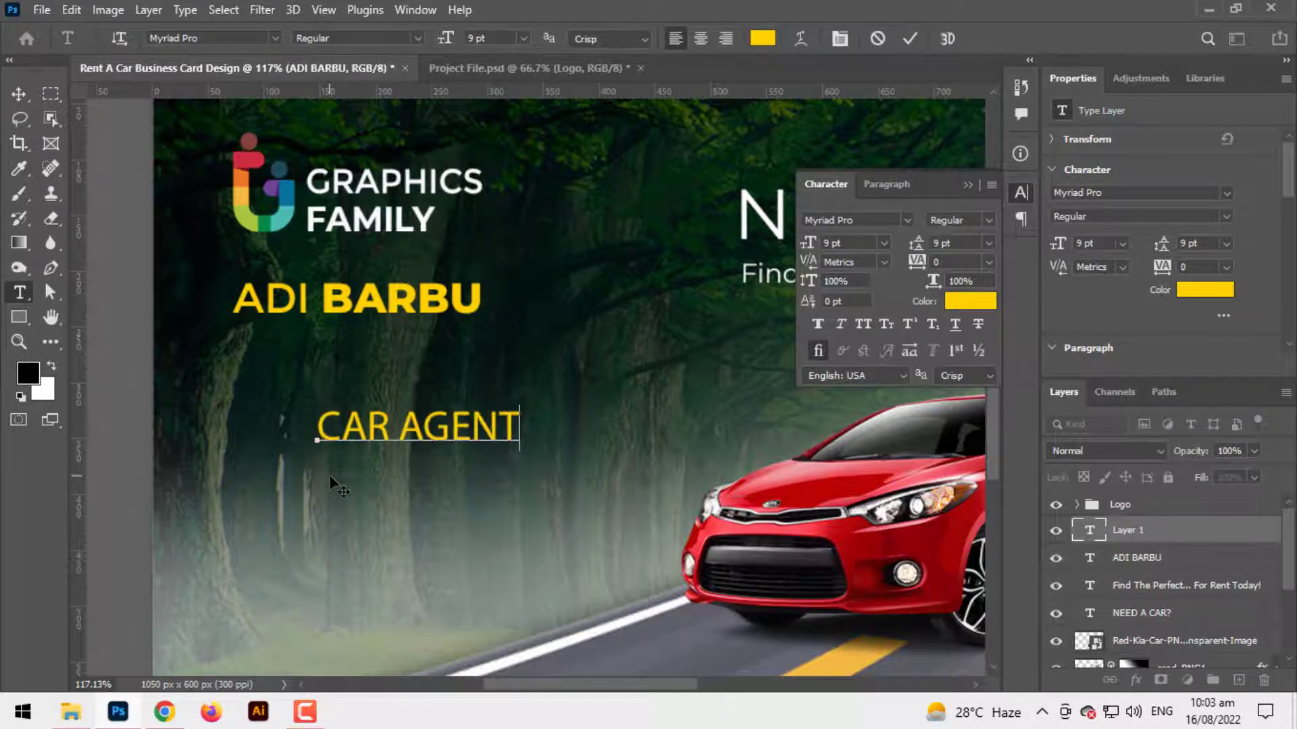
{"action": "key", "text": "ctrl+a"}
{"action": "left_click", "coordinate": [275, 38]}
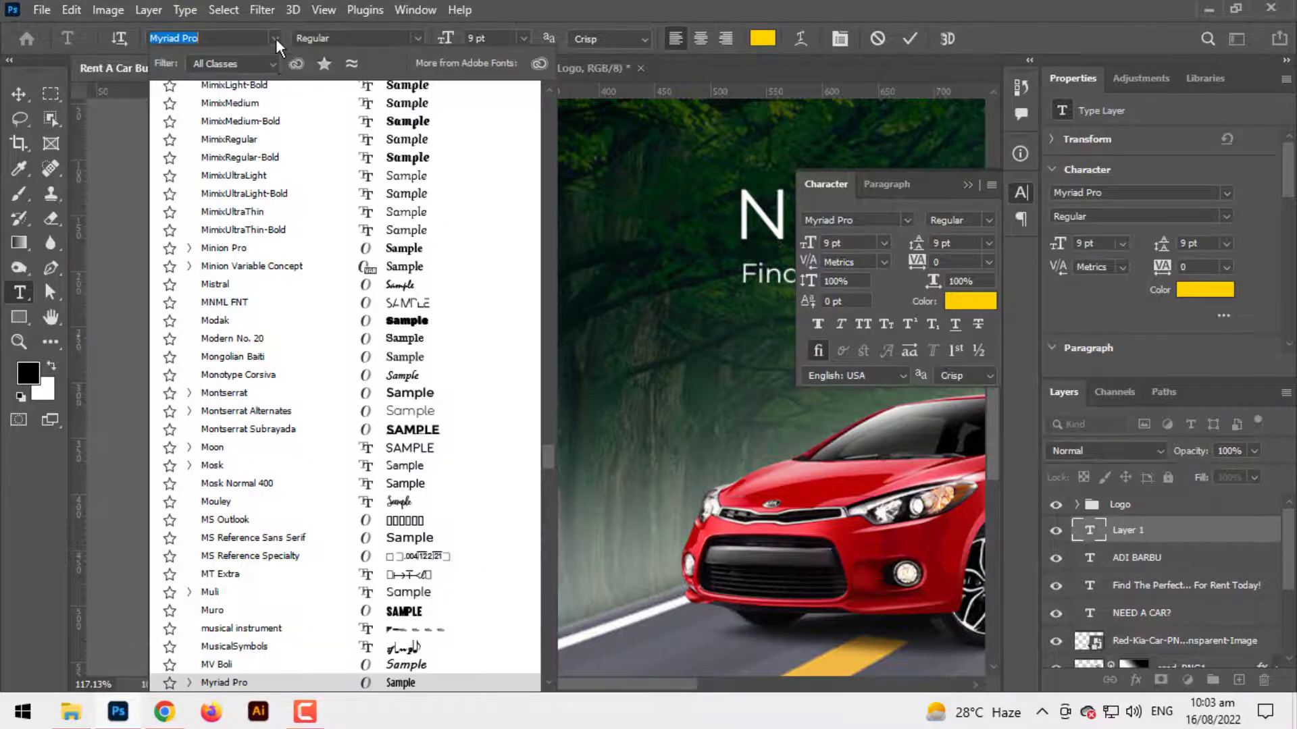
{"action": "scroll", "coordinate": [337, 203], "scroll_direction": "up", "scroll_amount": 3}
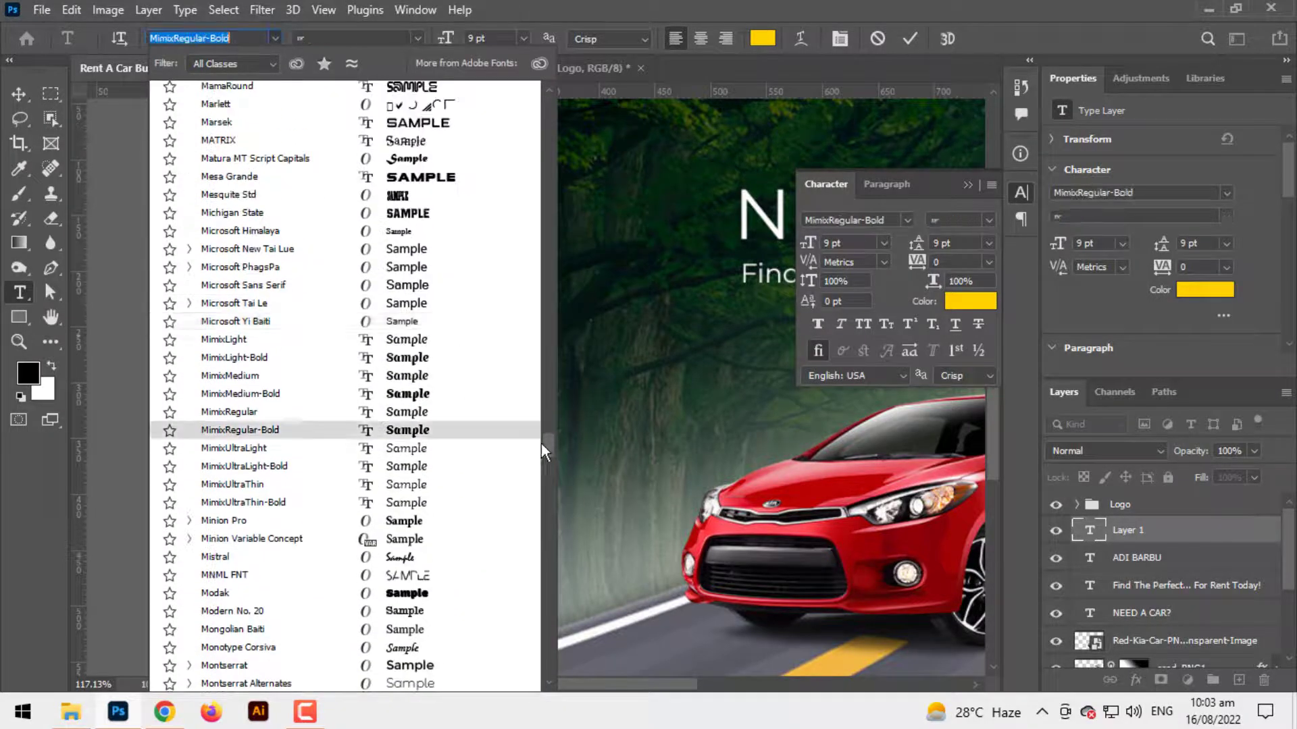
{"action": "left_click_drag", "start_coordinate": [543, 443], "coordinate": [552, 105]}
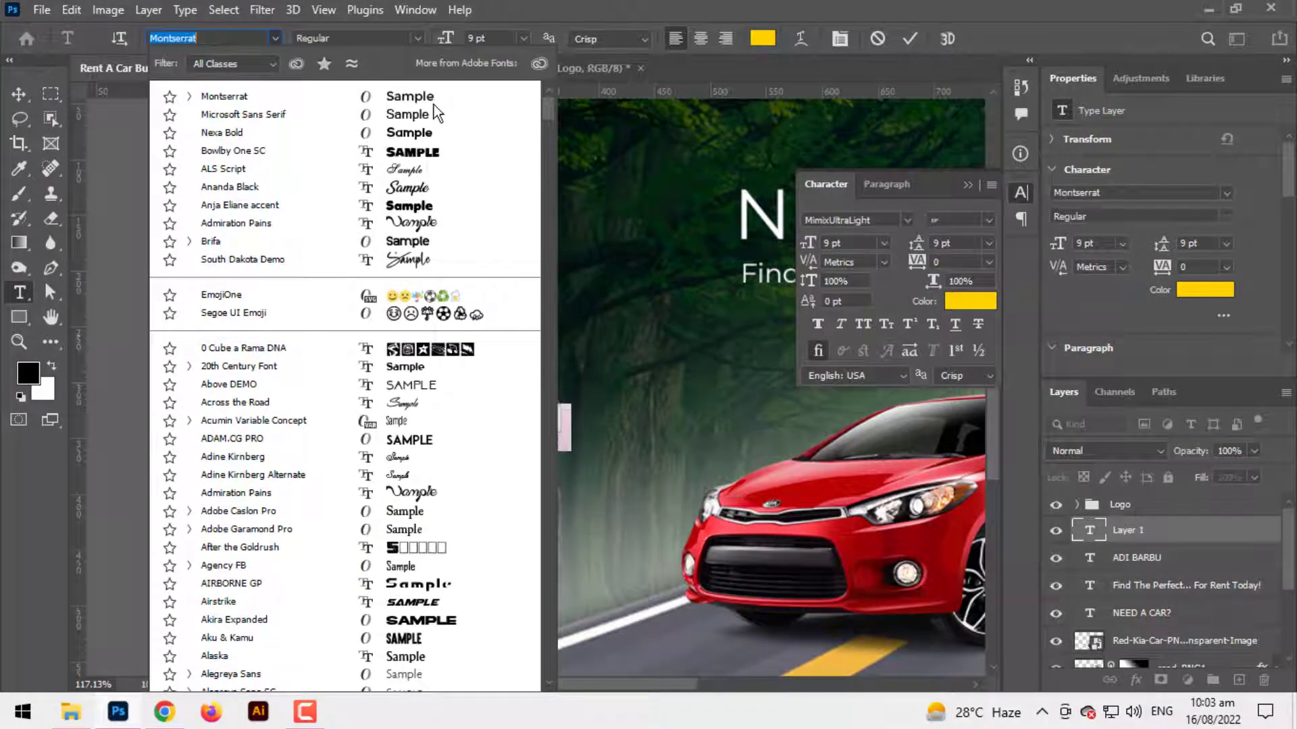
{"action": "left_click", "coordinate": [434, 101]}
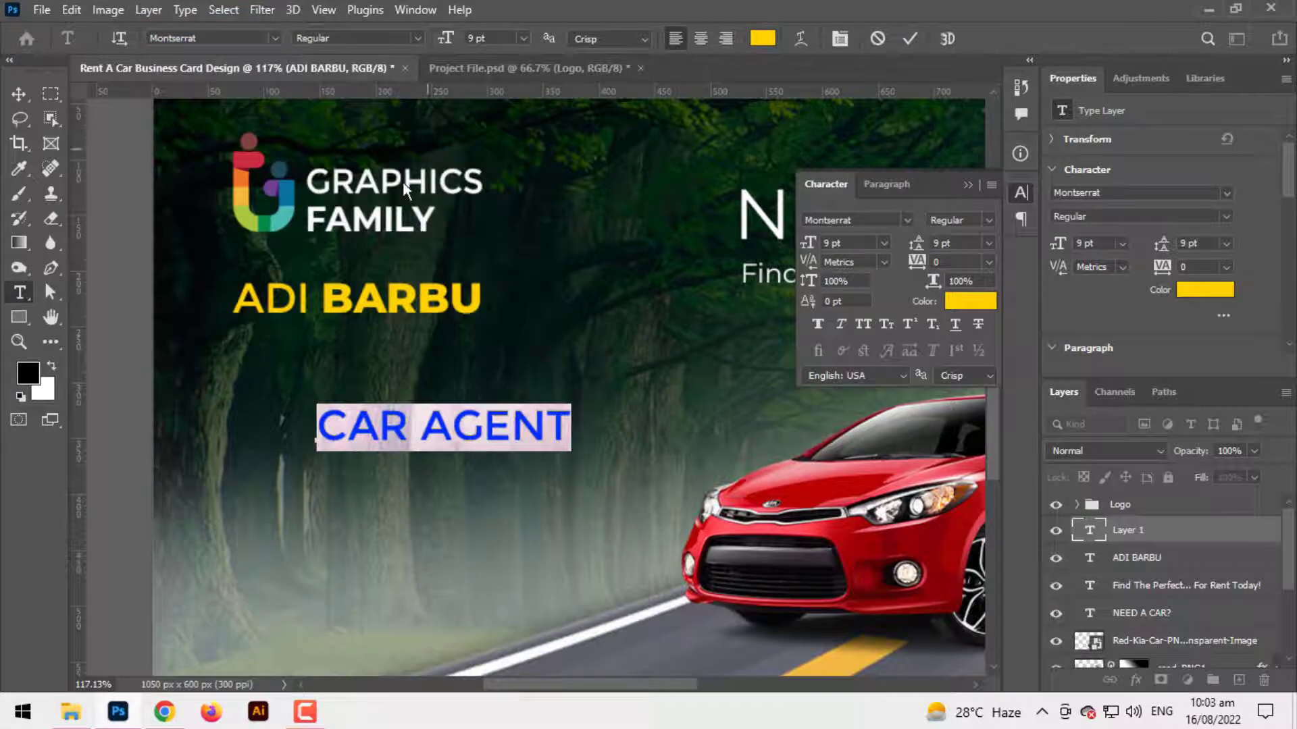
Make CAR AGENT white, 6 pt, in Regular weight
{"action": "left_click", "coordinate": [763, 38]}
{"action": "left_click_drag", "start_coordinate": [829, 363], "coordinate": [521, 231]}
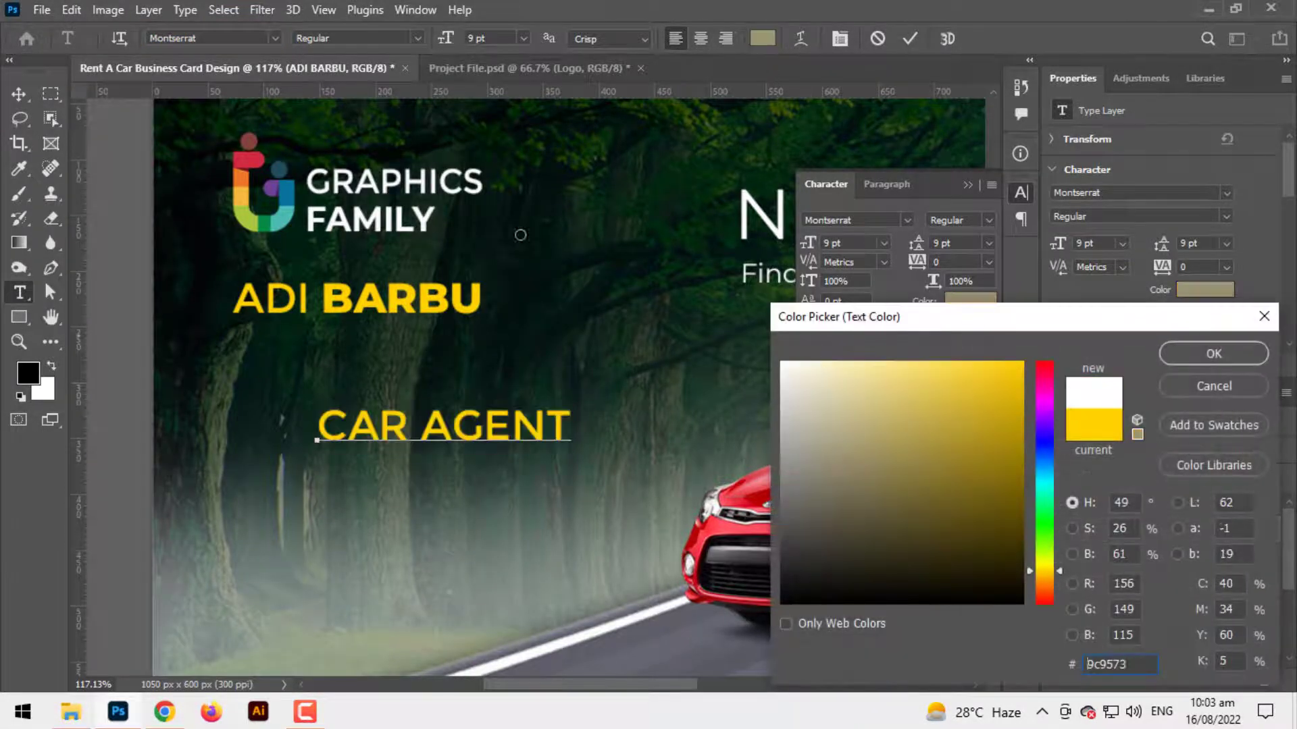
{"action": "left_click", "coordinate": [1169, 355]}
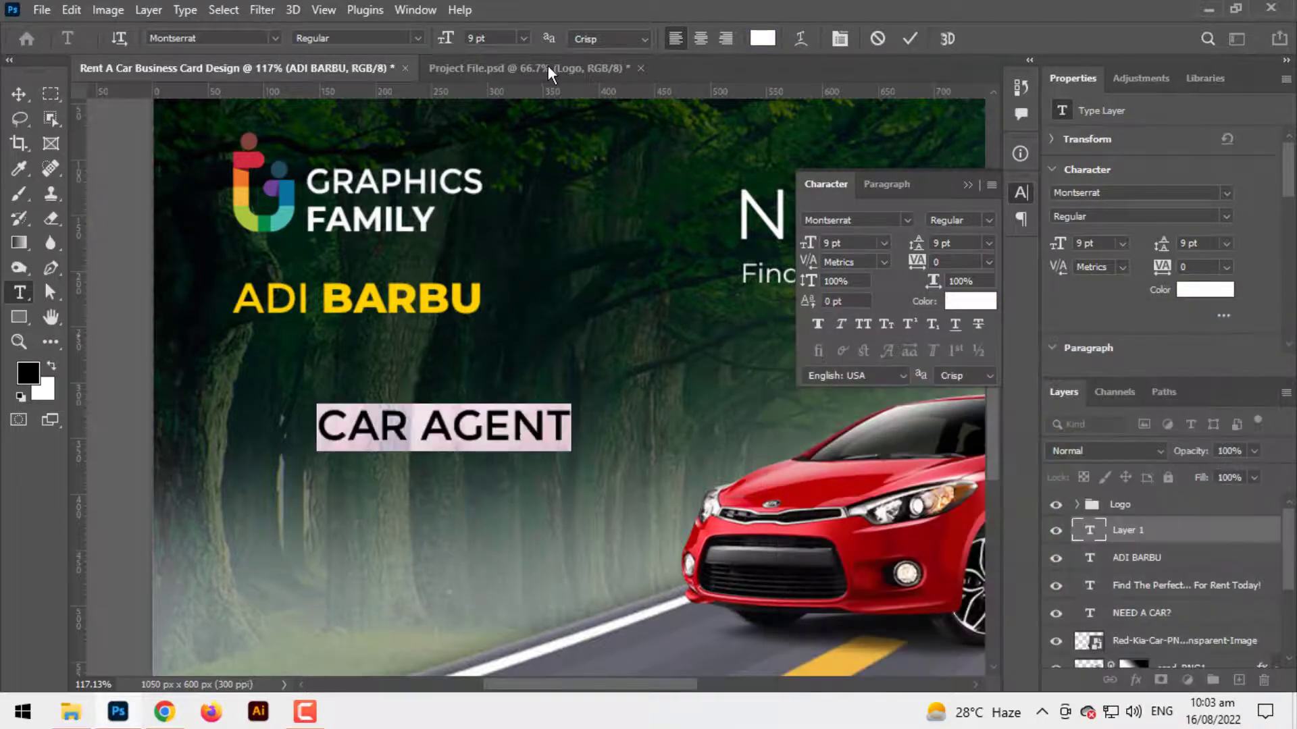
{"action": "left_click", "coordinate": [524, 38]}
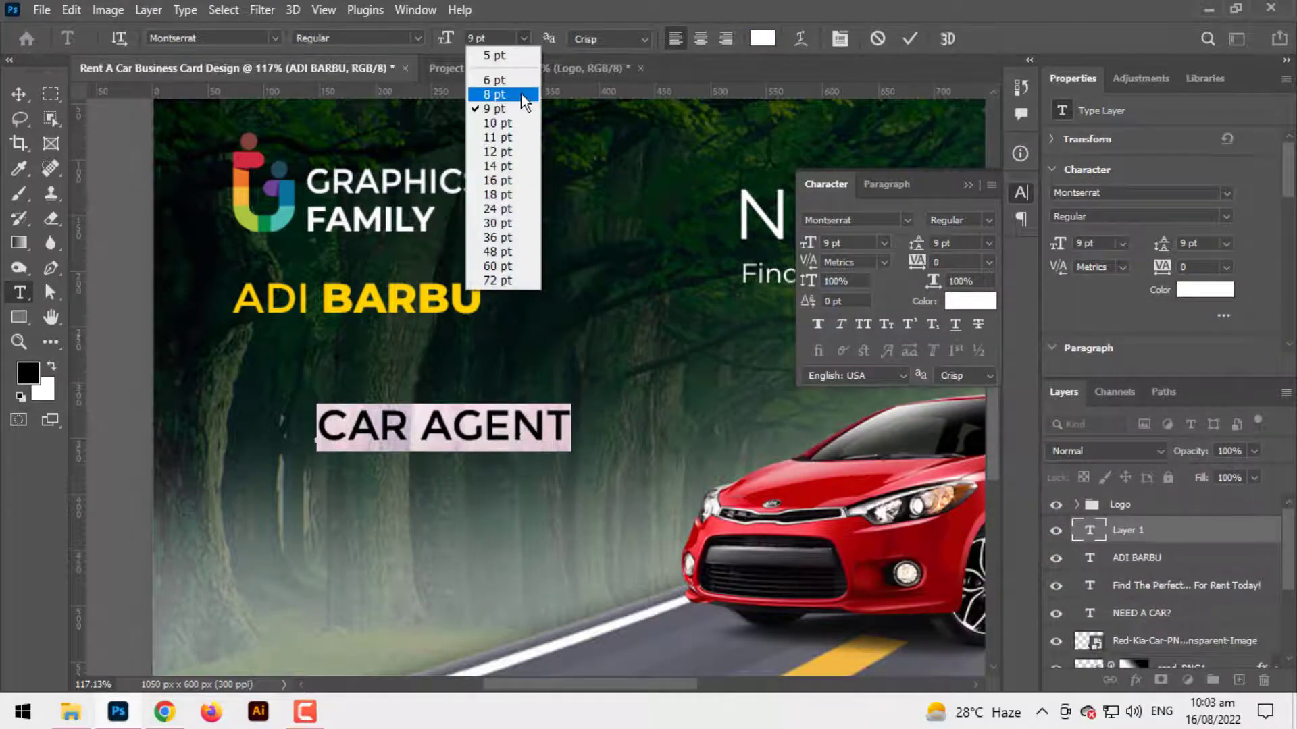
{"action": "left_click", "coordinate": [521, 96]}
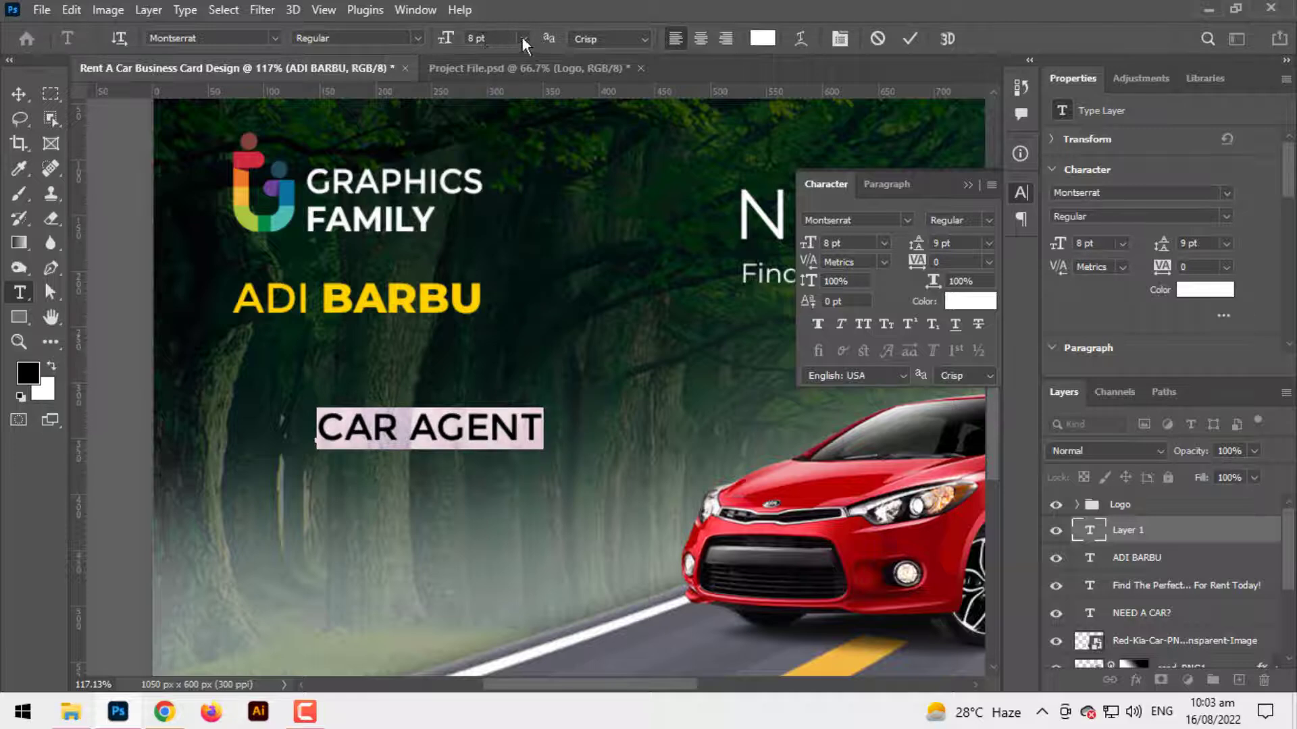
{"action": "left_click", "coordinate": [523, 39]}
{"action": "left_click", "coordinate": [509, 79]}
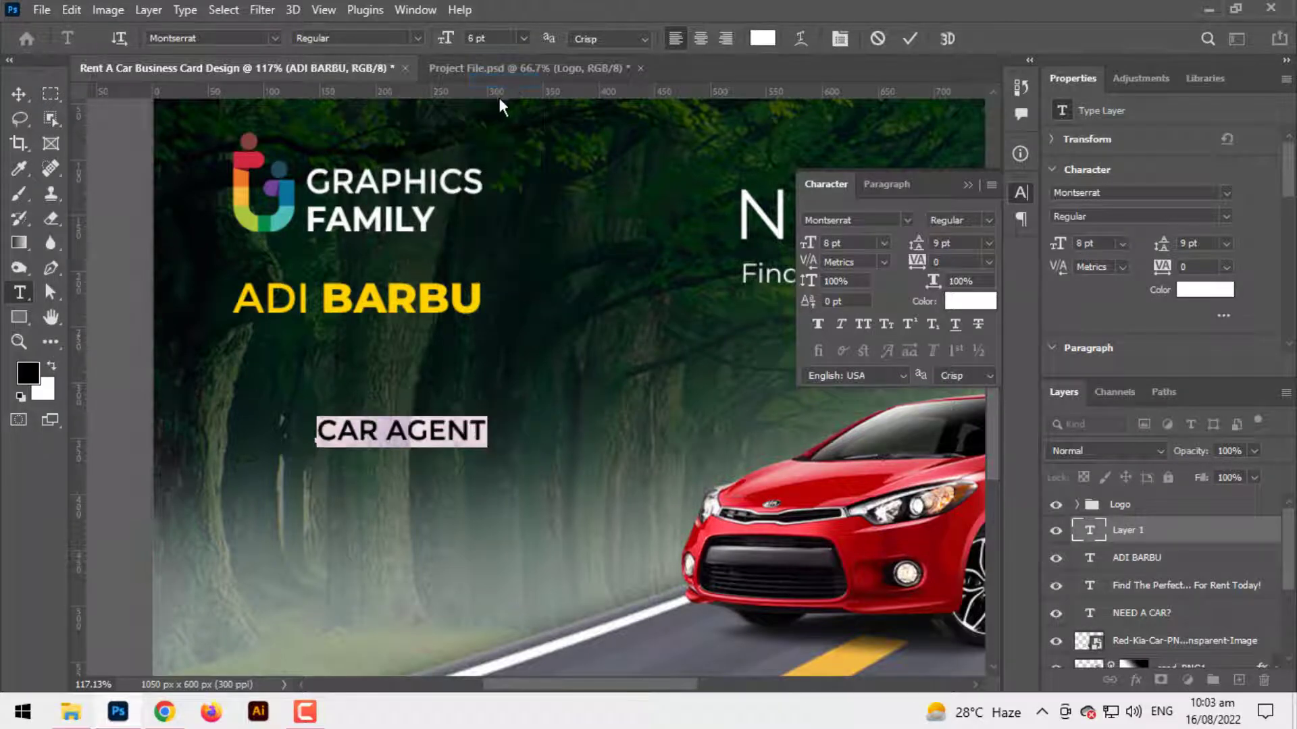
{"action": "left_click", "coordinate": [413, 40]}
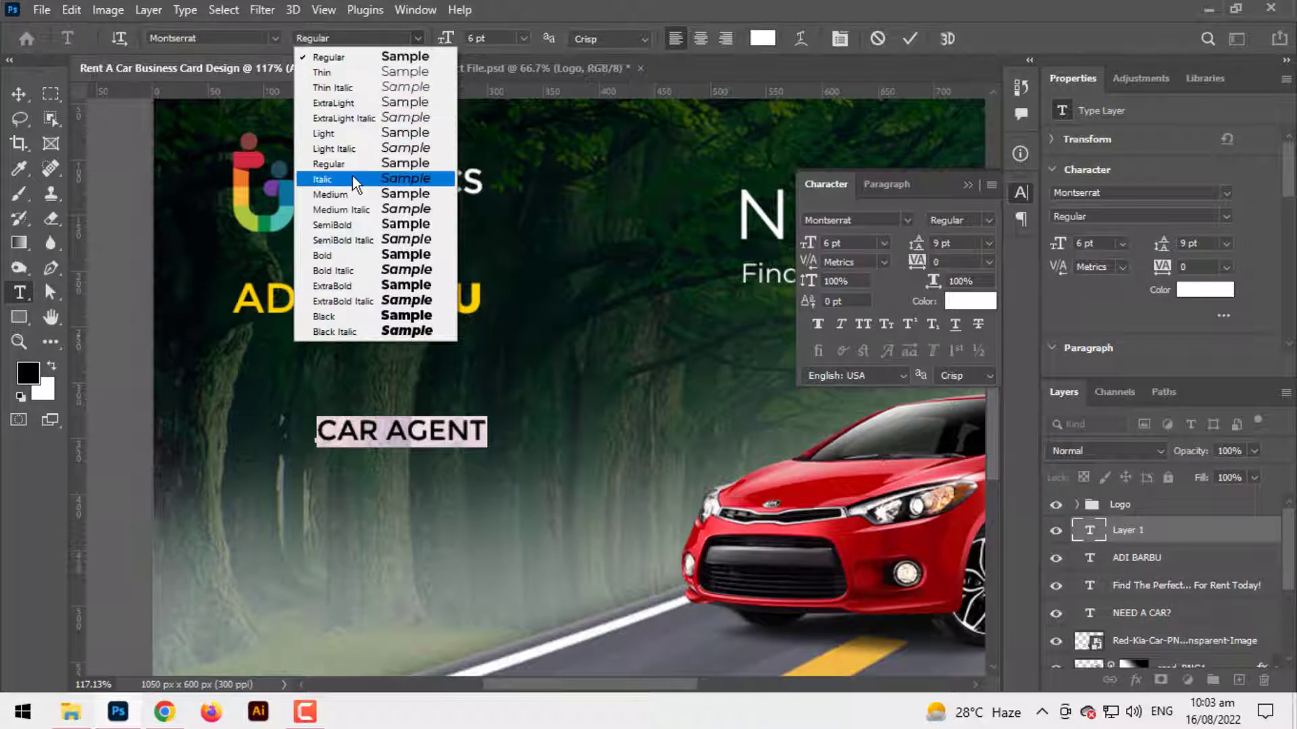
{"action": "left_click", "coordinate": [350, 134]}
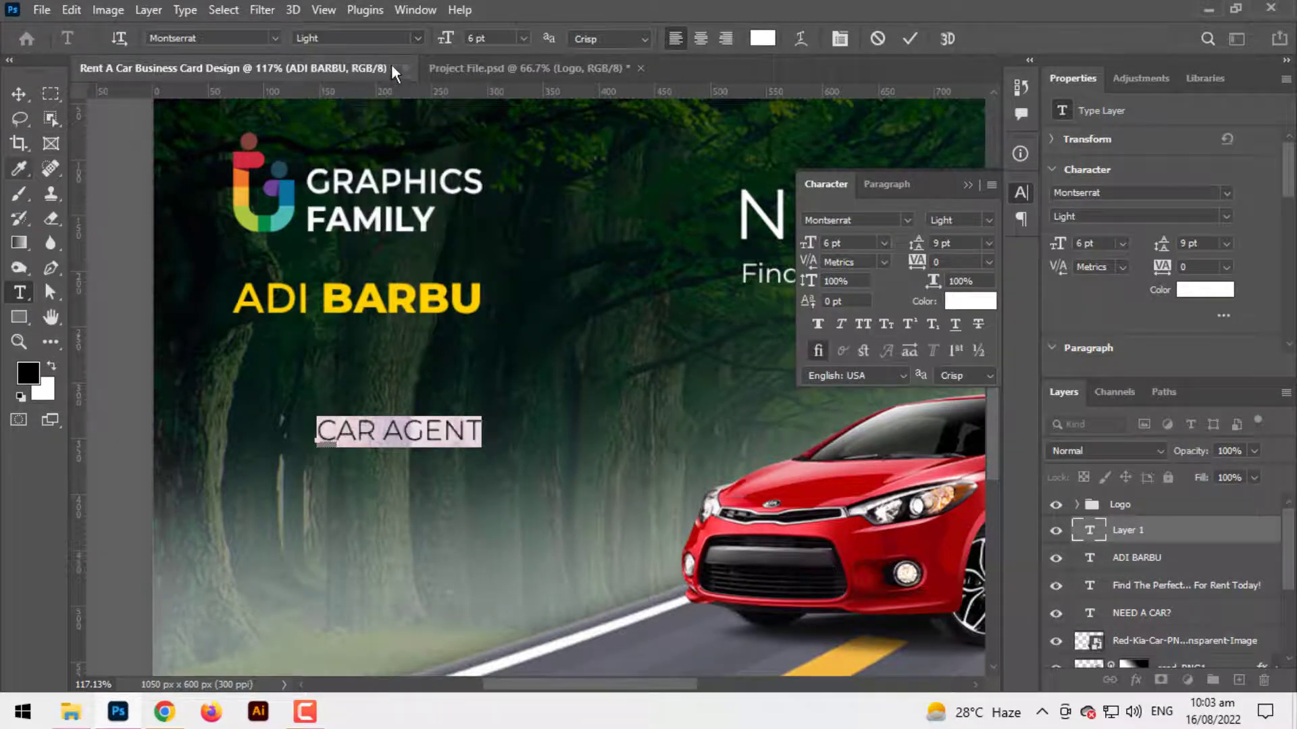
{"action": "left_click", "coordinate": [417, 39]}
{"action": "left_click", "coordinate": [350, 163]}
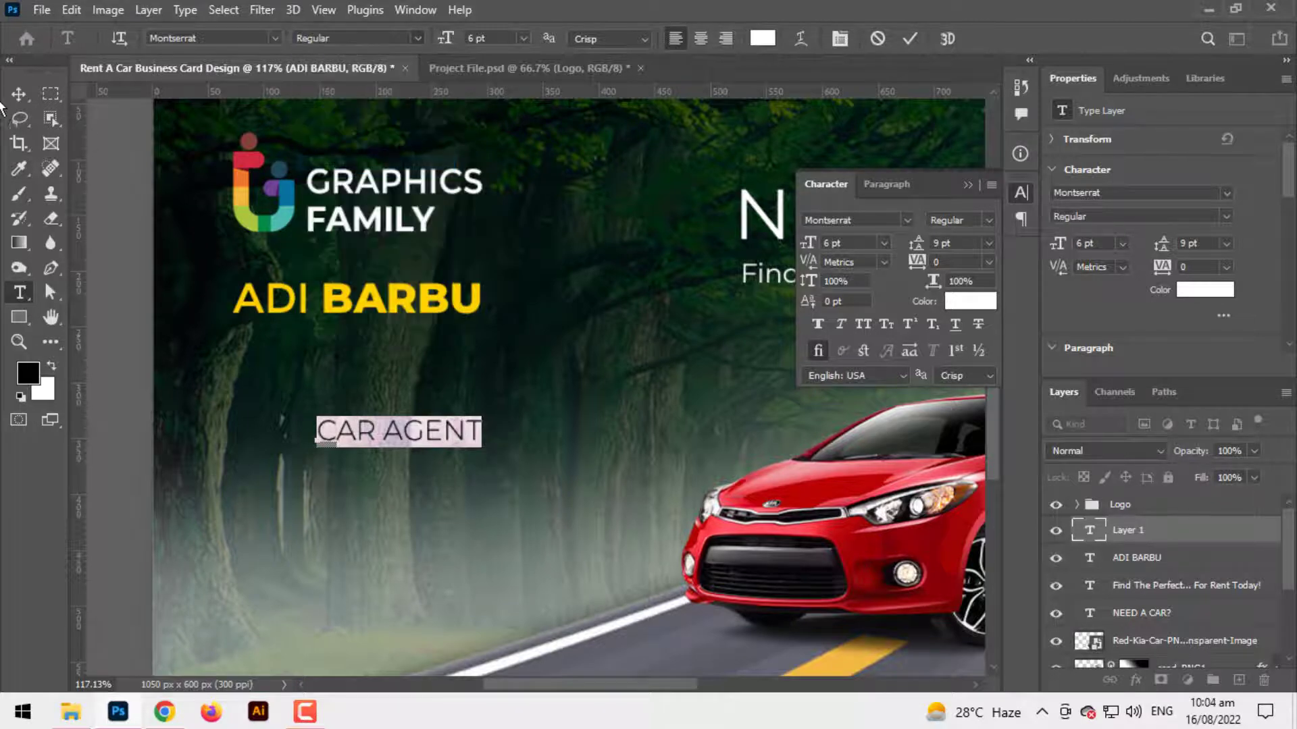
Scale CAR AGENT to about 82% and tuck it left-aligned just under the name
{"action": "key", "text": "ctrl+Return"}
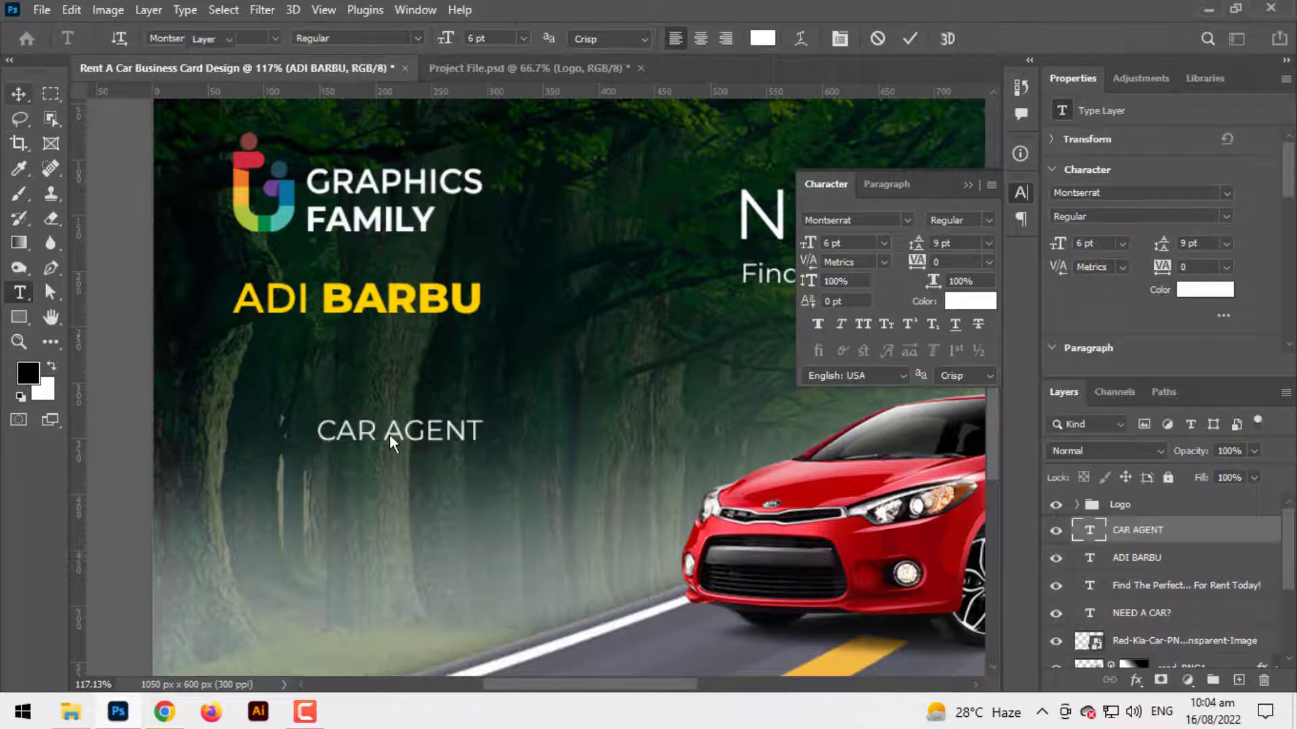
{"action": "key", "text": "v"}
{"action": "left_click_drag", "start_coordinate": [392, 445], "coordinate": [306, 351]}
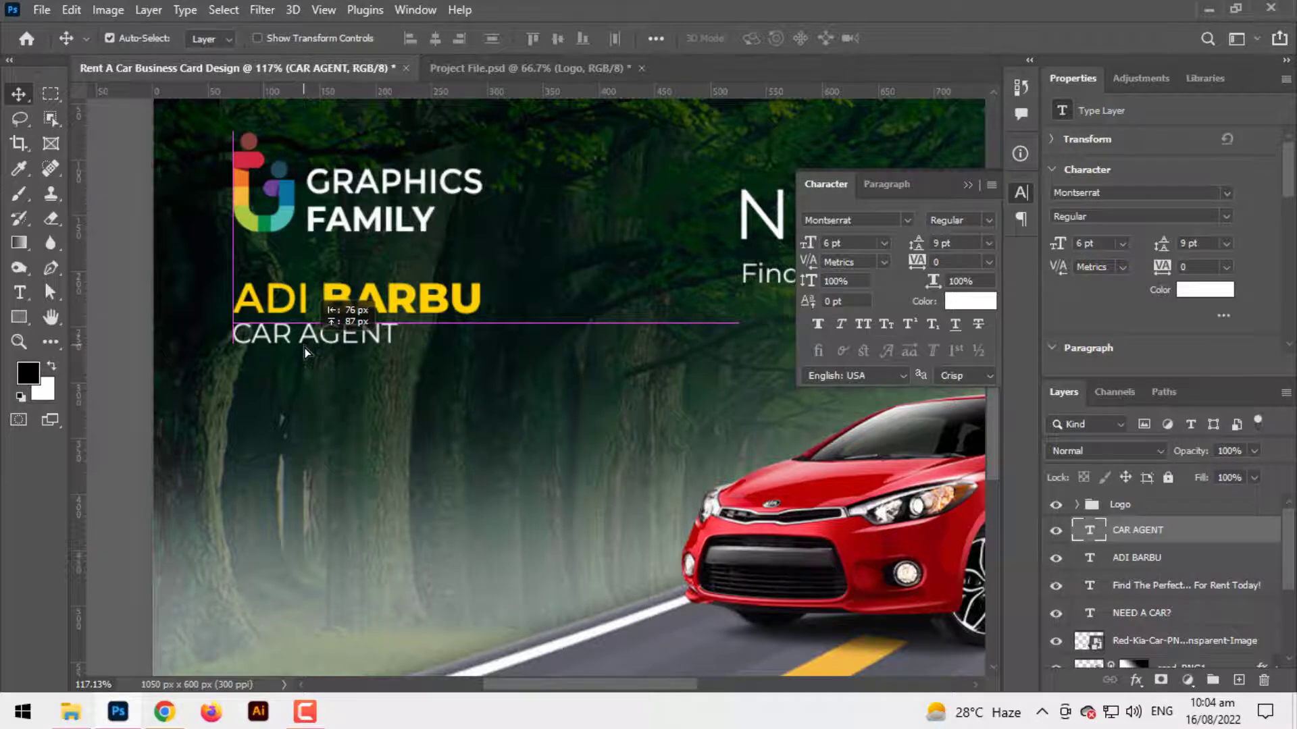
{"action": "left_click_drag", "start_coordinate": [306, 351], "coordinate": [307, 361]}
{"action": "key", "text": "ctrl+t"}
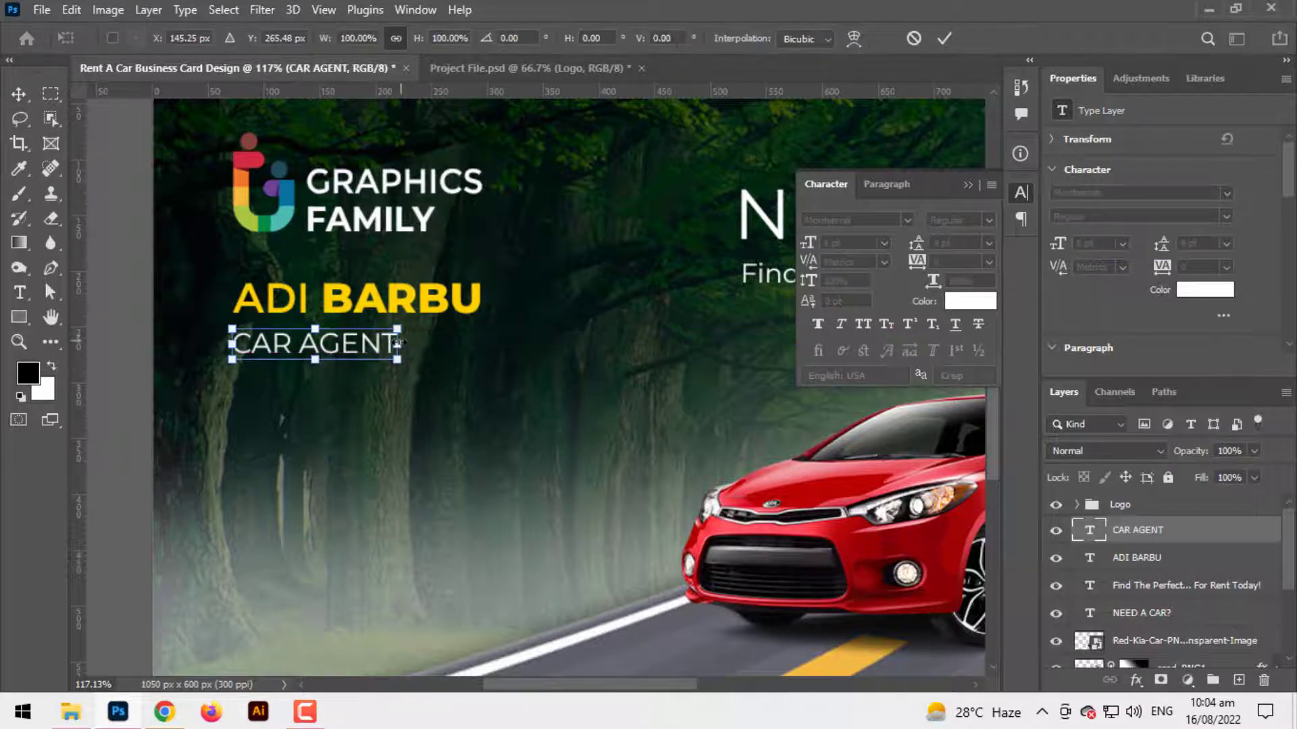
{"action": "left_click_drag", "start_coordinate": [398, 344], "coordinate": [374, 347]}
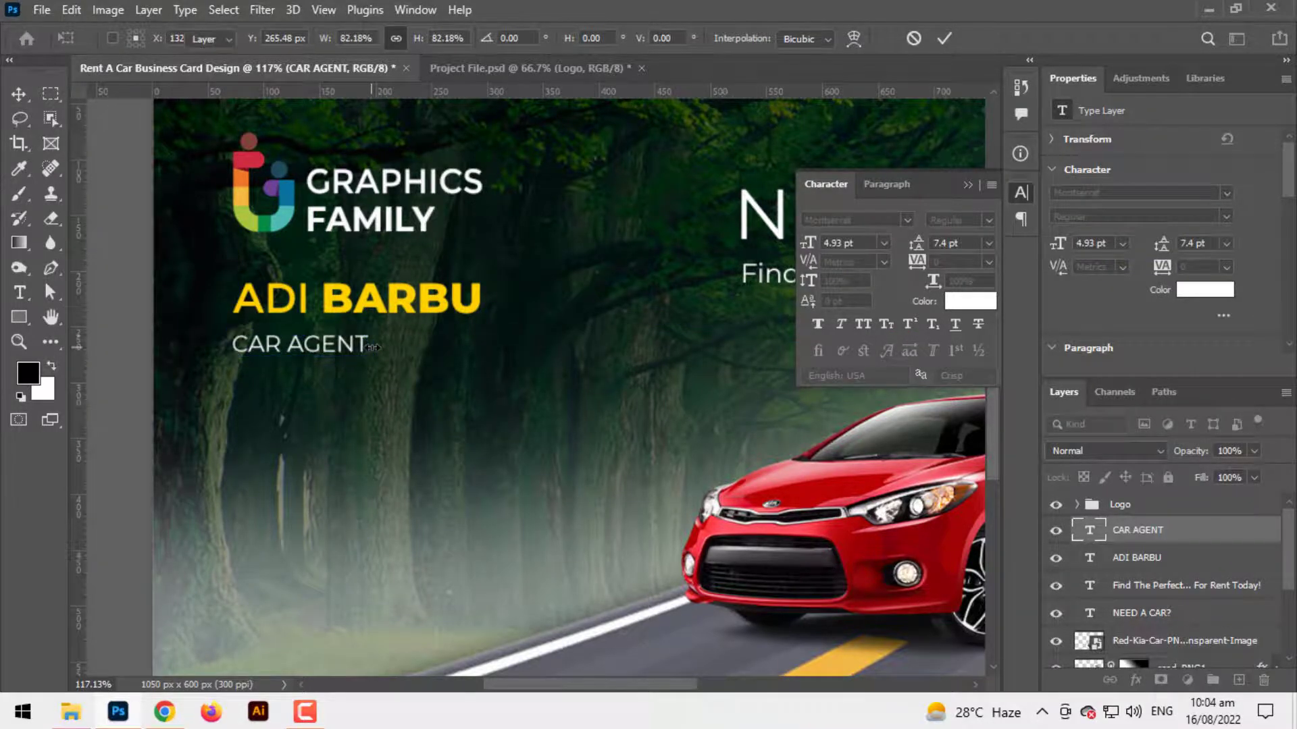
{"action": "key", "text": "Return"}
{"action": "key", "text": "ctrl+0"}
{"action": "scroll", "coordinate": [213, 363], "scroll_direction": "up", "scroll_amount": 3}
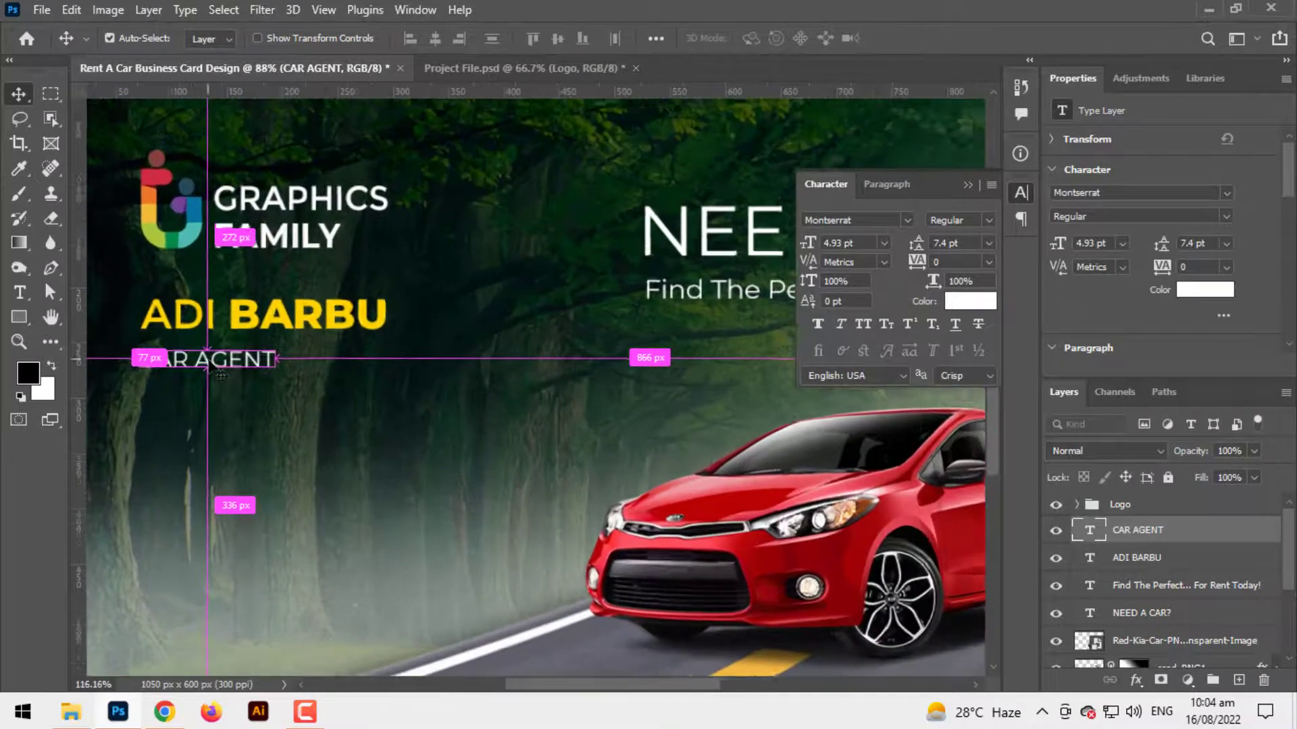
{"action": "left_click_drag", "start_coordinate": [222, 366], "coordinate": [221, 348]}
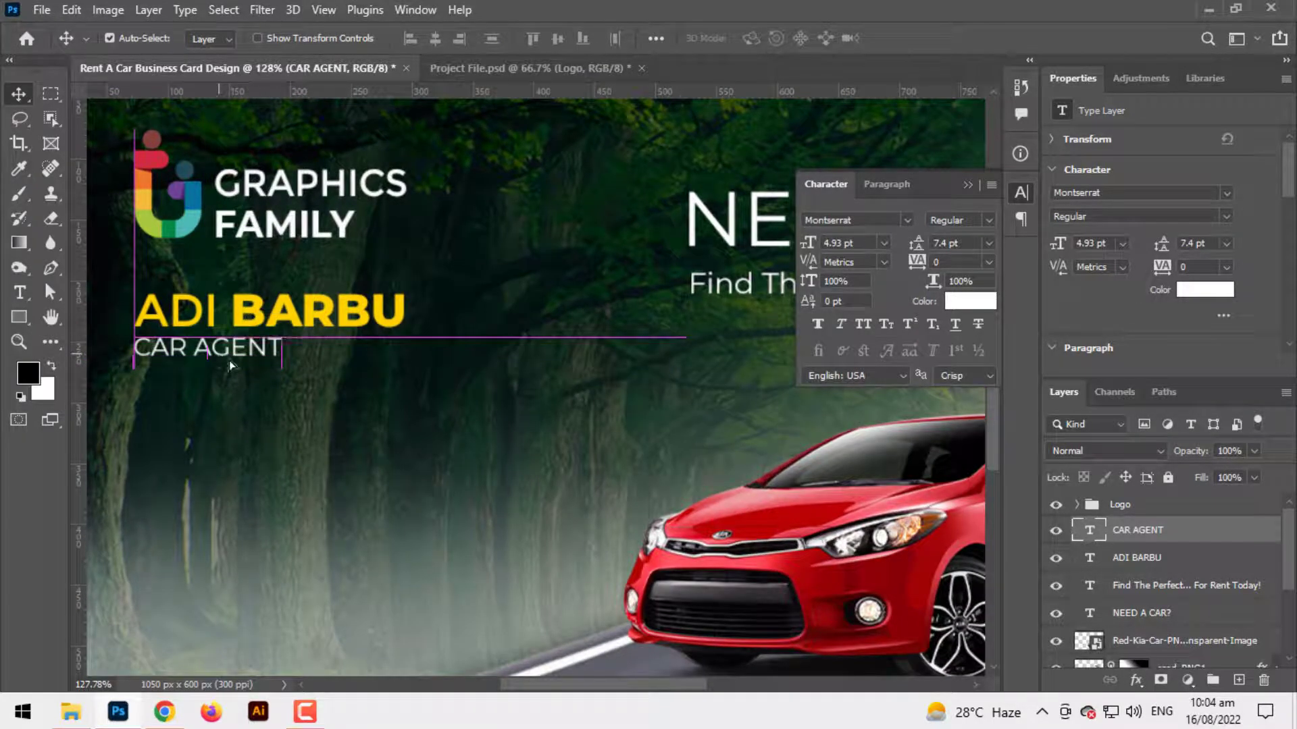
{"action": "key", "text": "ctrl+0"}
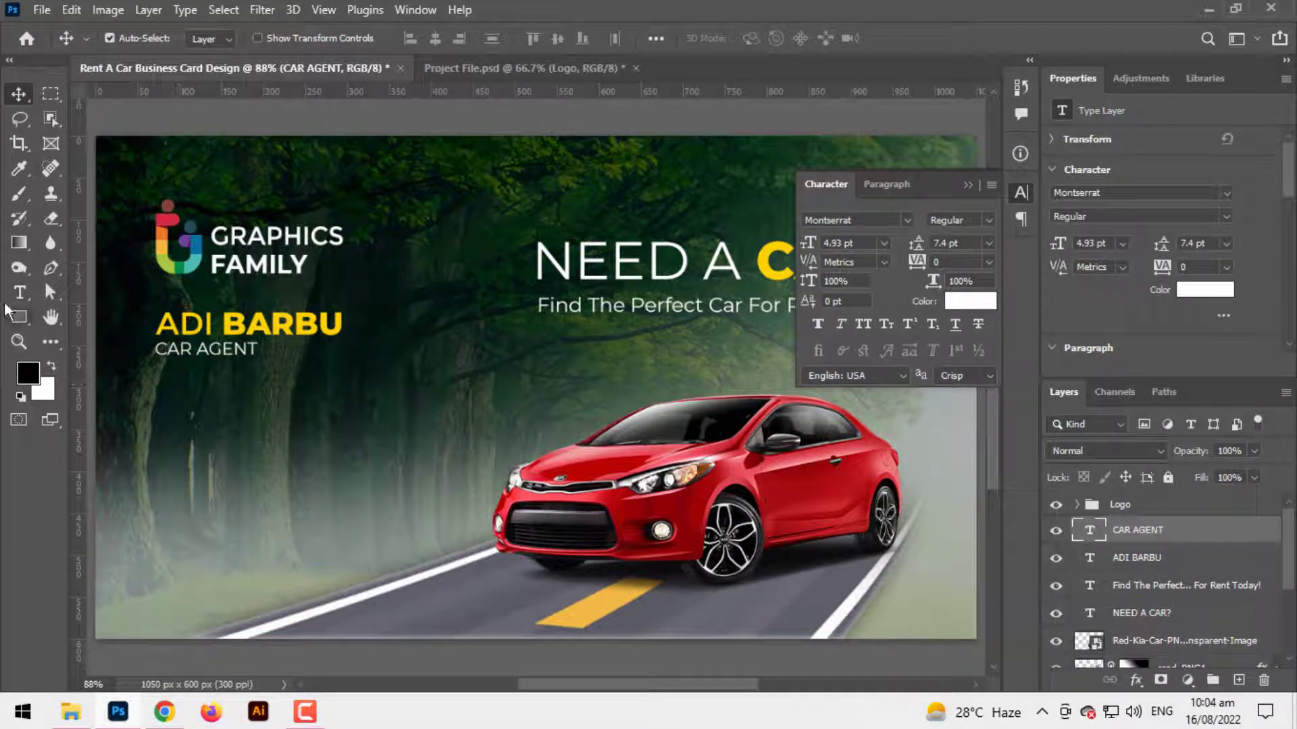
{"action": "left_click", "coordinate": [19, 292]}
Change the ADI BARBU text colour to white
{"action": "left_click", "coordinate": [212, 323]}
{"action": "triple_click", "coordinate": [212, 323]}
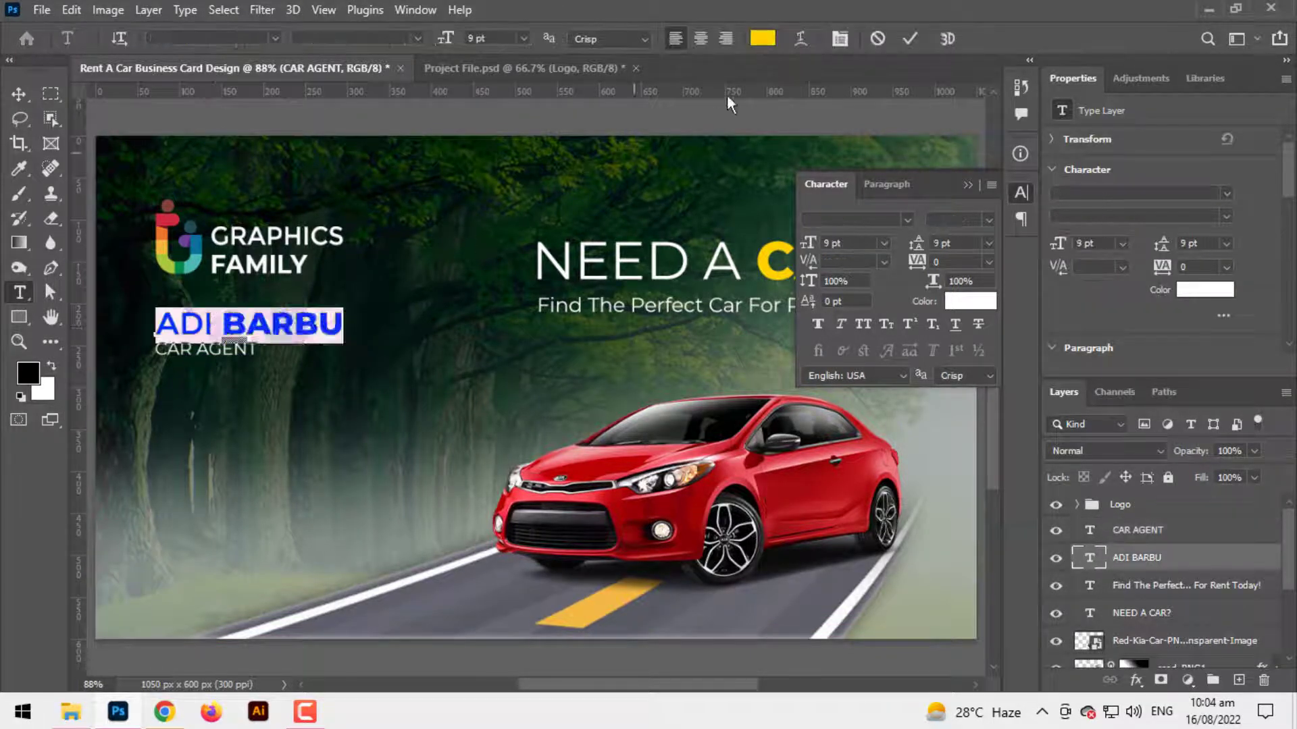
{"action": "left_click", "coordinate": [762, 38]}
{"action": "left_click", "coordinate": [782, 363]}
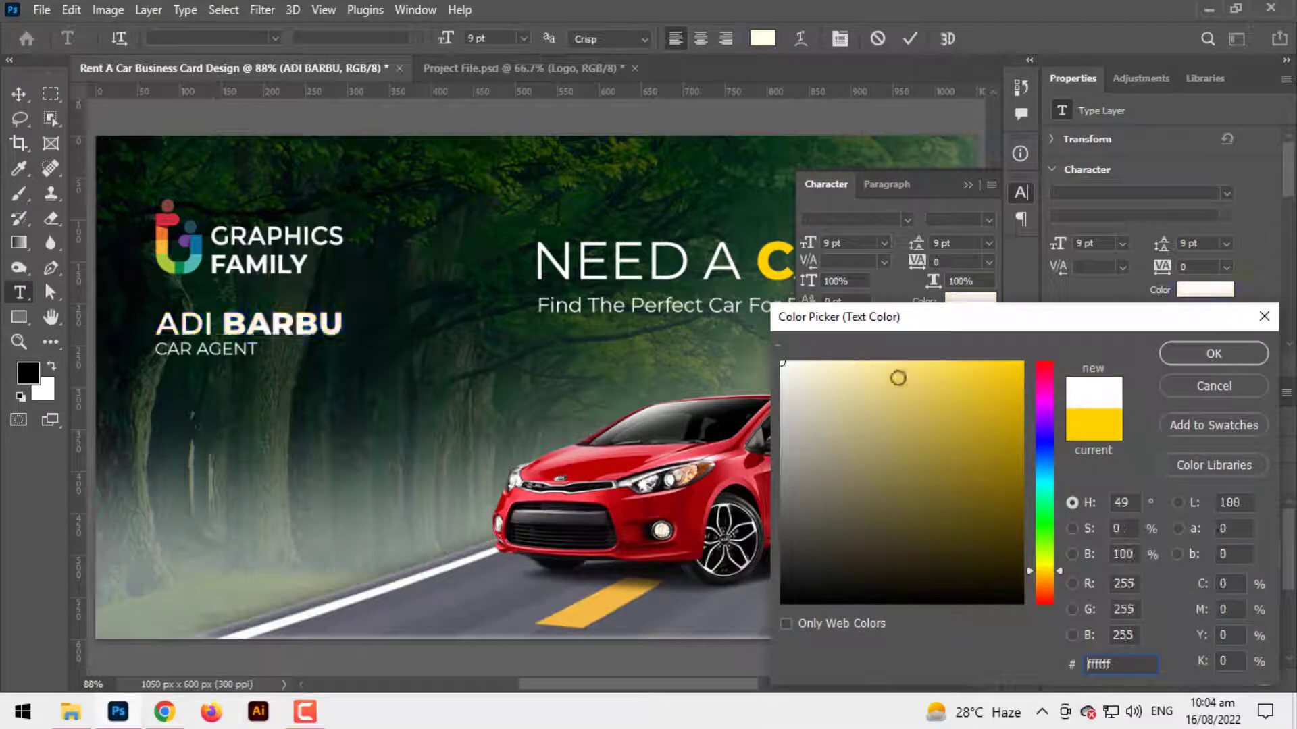
{"action": "left_click", "coordinate": [1219, 355]}
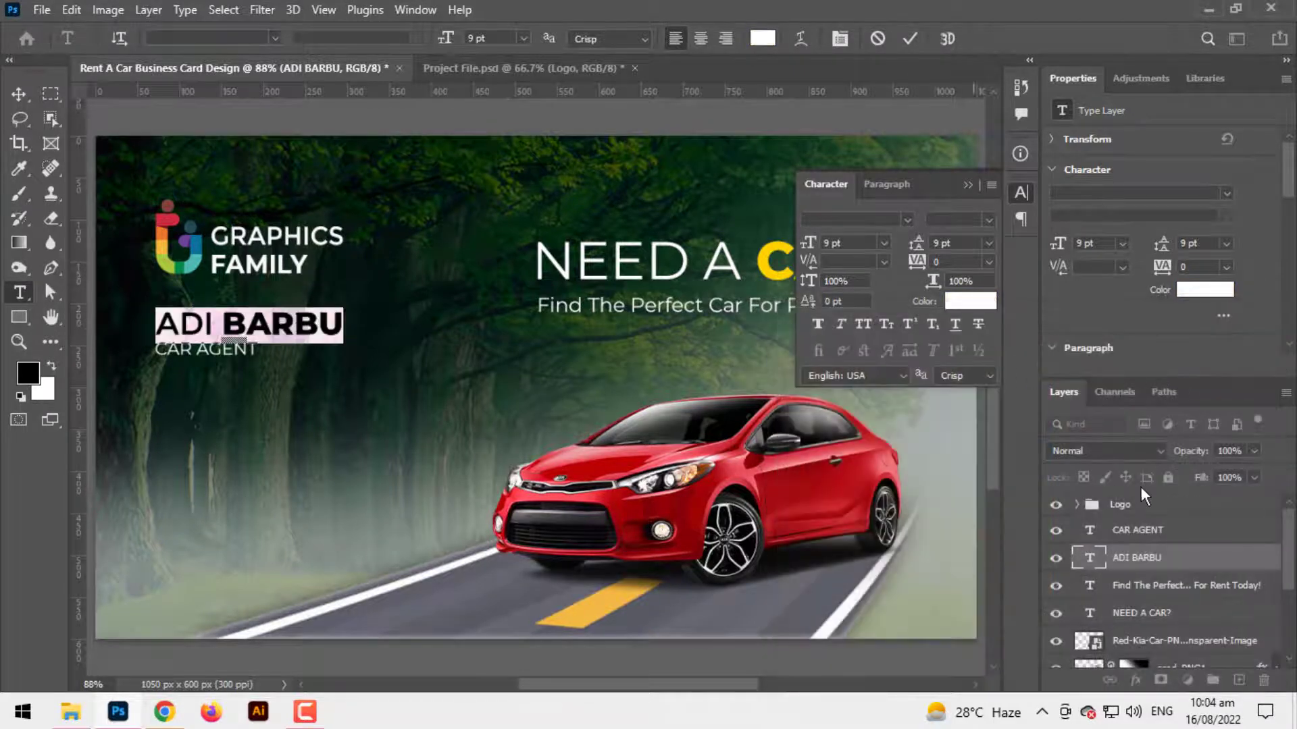
{"action": "key", "text": "ctrl+Return"}
Make CAR AGENT the headline's yellow in Medium weight and nudge it down slightly
{"action": "key", "text": "alt+bracketright"}
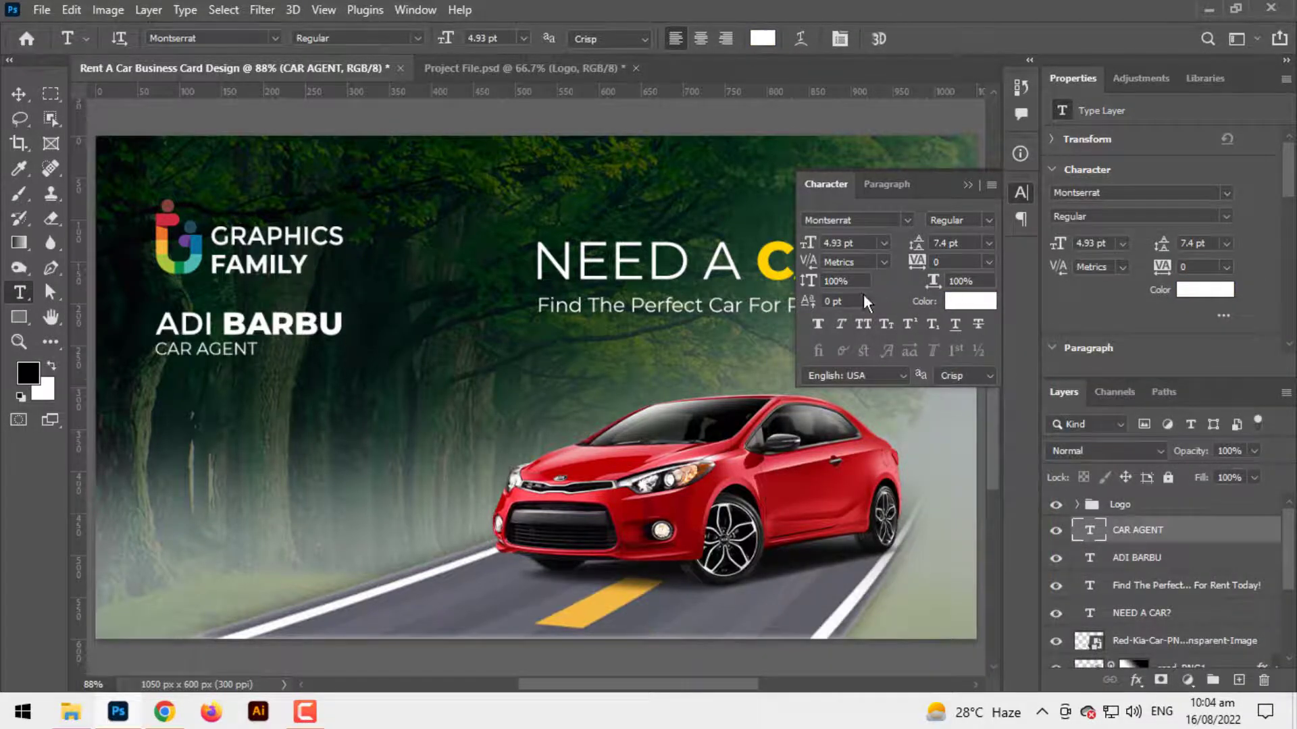
{"action": "left_click", "coordinate": [970, 301]}
{"action": "left_click", "coordinate": [770, 271]}
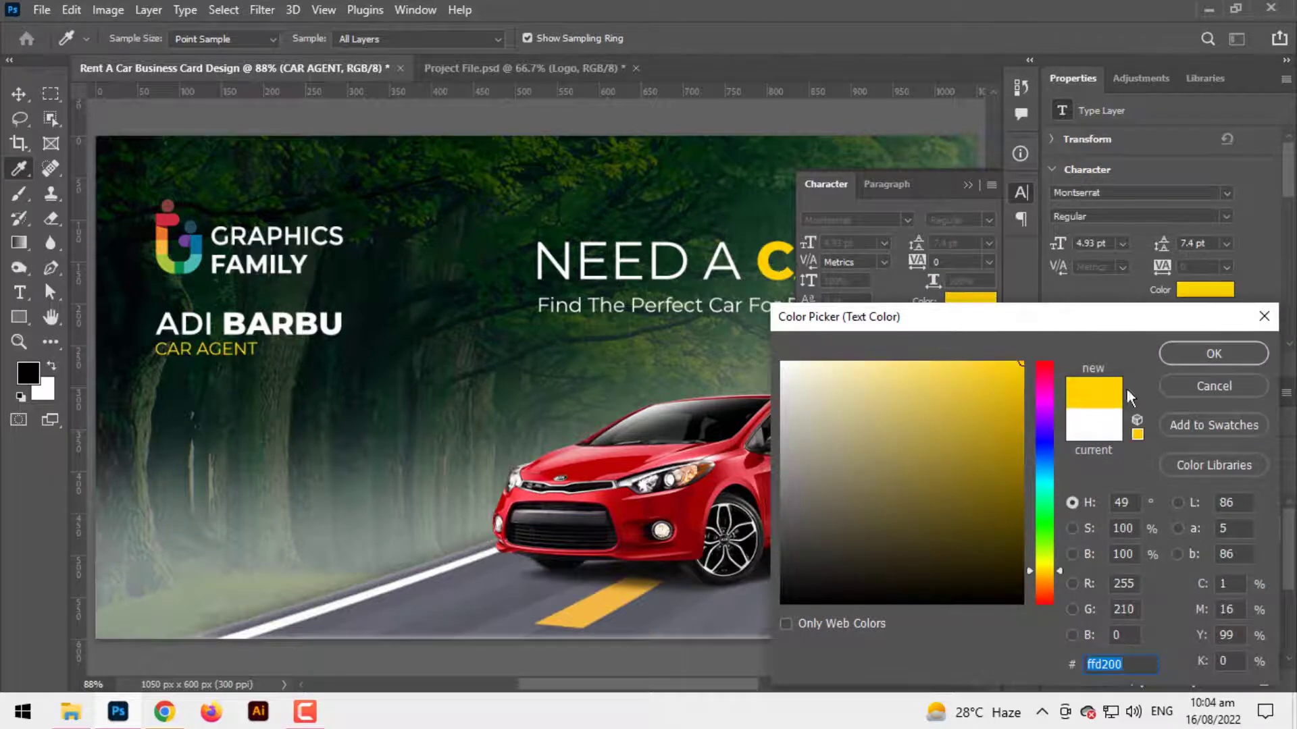
{"action": "left_click", "coordinate": [1175, 354]}
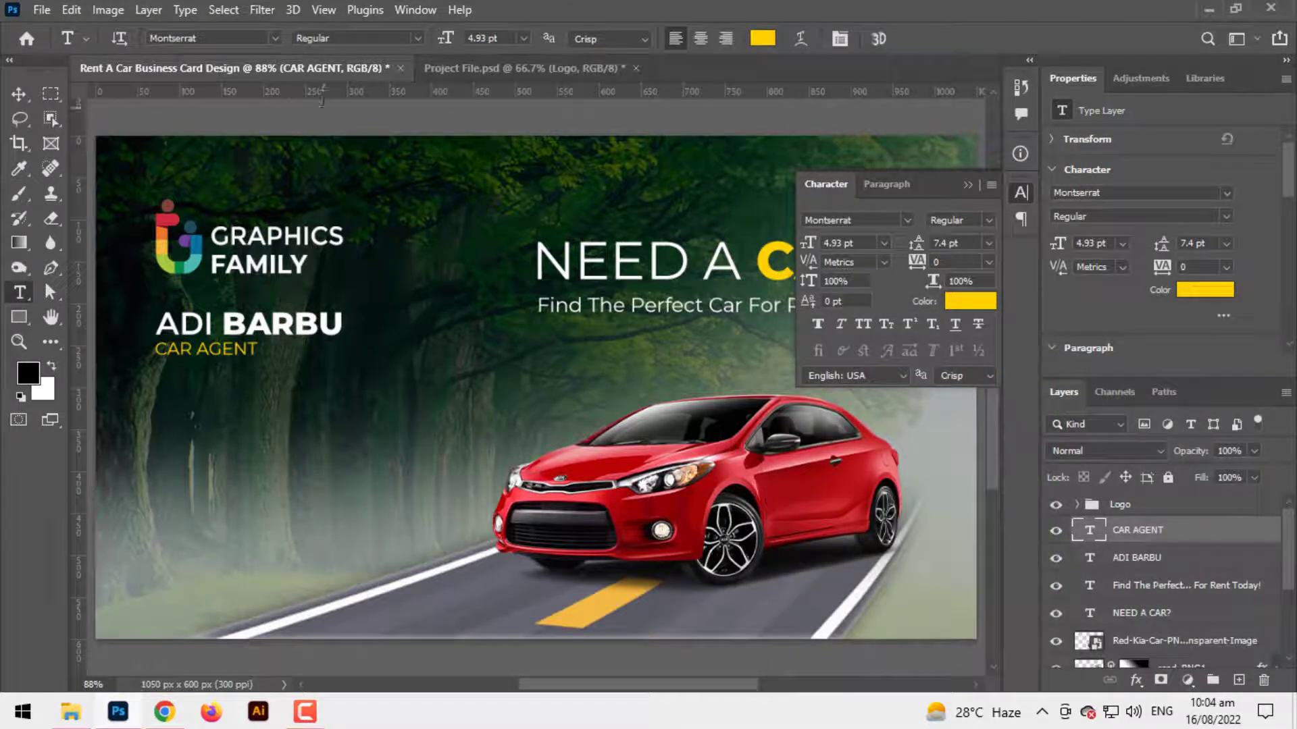
{"action": "left_click", "coordinate": [964, 221]}
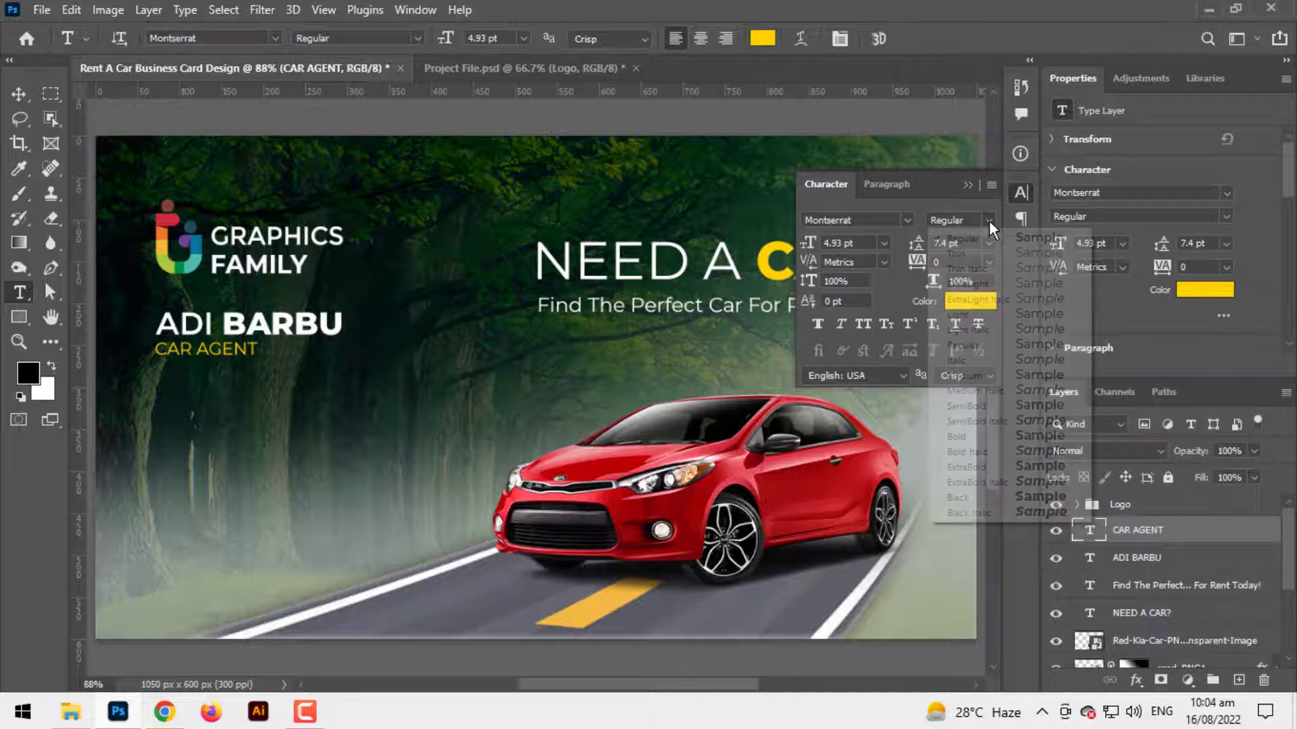
{"action": "left_click", "coordinate": [980, 377]}
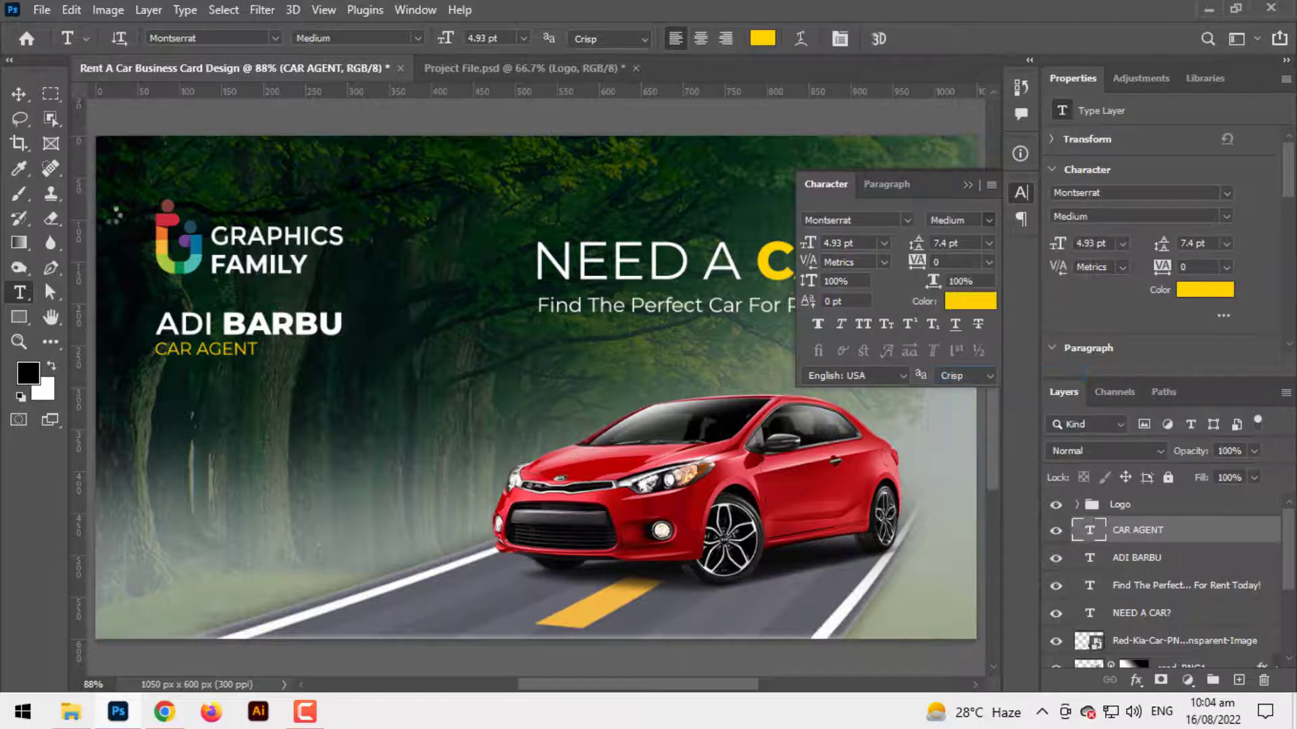
{"action": "left_click", "coordinate": [21, 101]}
{"action": "left_click_drag", "start_coordinate": [173, 356], "coordinate": [283, 351]}
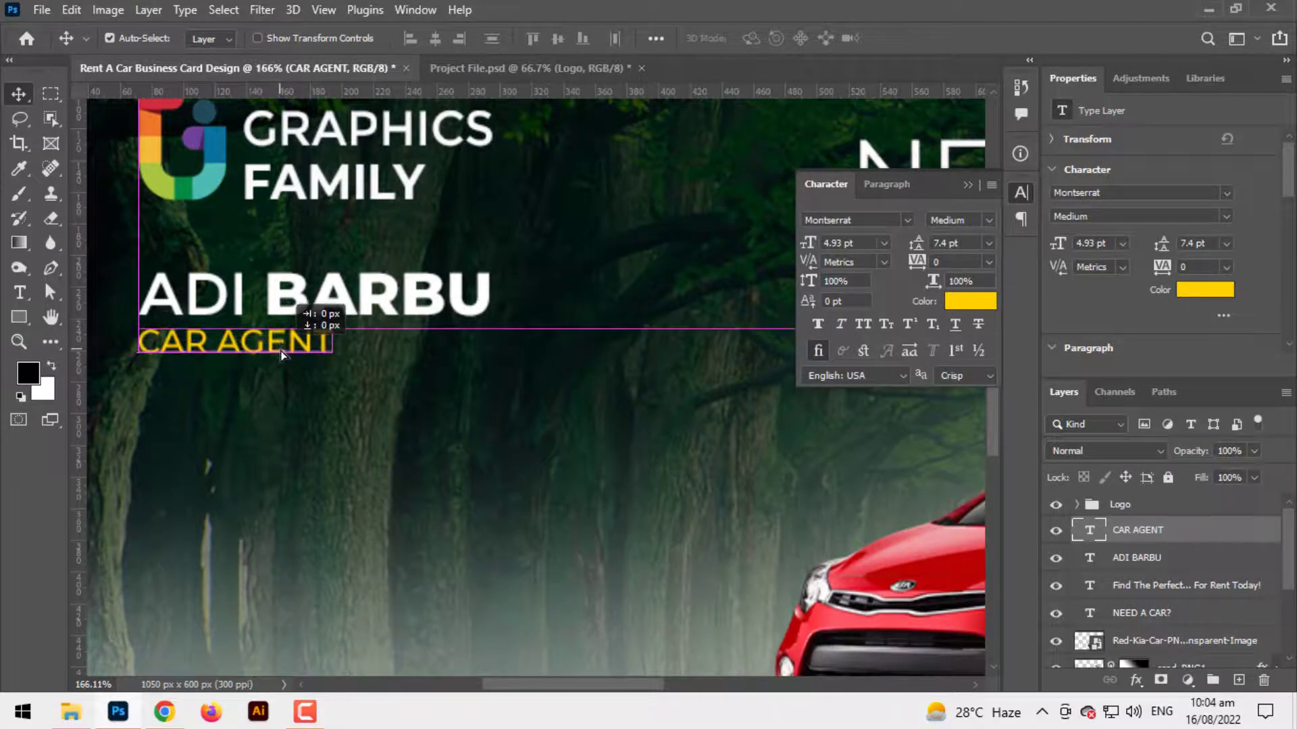
{"action": "key", "text": "Down"}
{"action": "key", "text": "Down"}
{"action": "key", "text": "Down"}
{"action": "key", "text": "Down"}
{"action": "key", "text": "Down"}
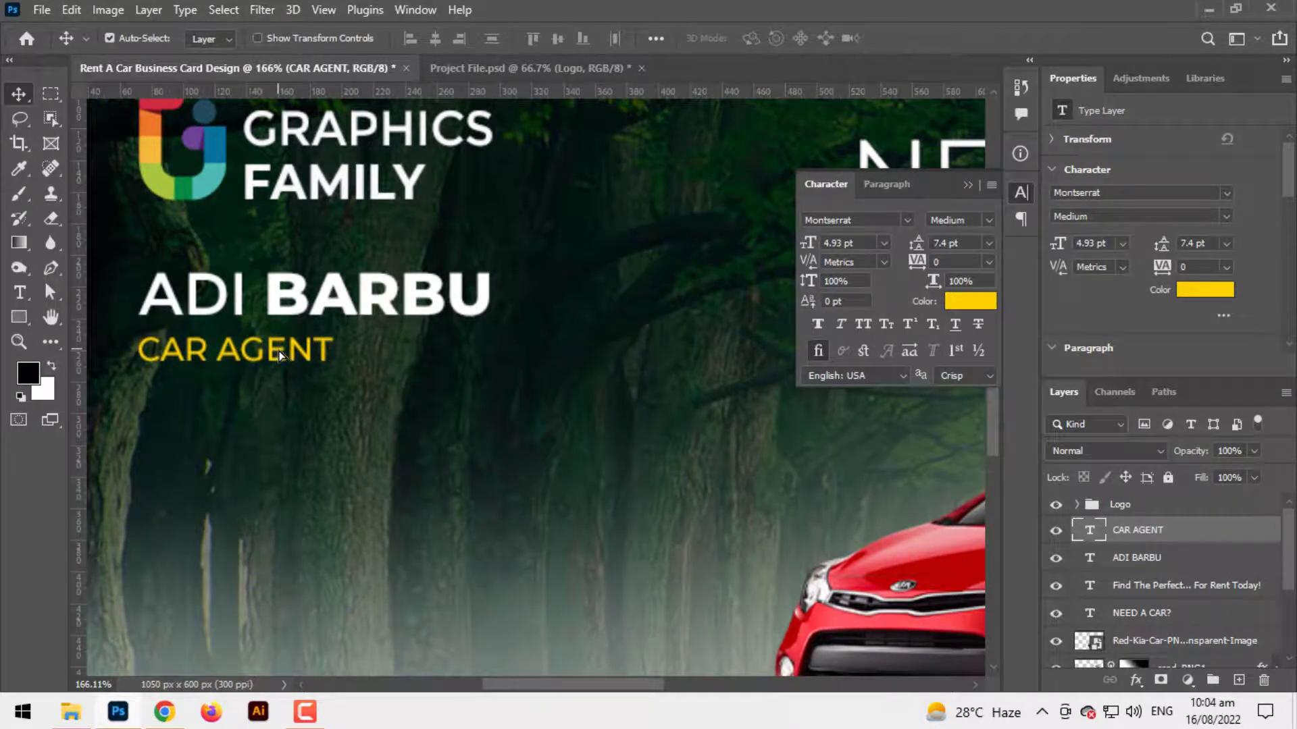
{"action": "key", "text": "ctrl+0"}
{"action": "key", "text": "ctrl"}
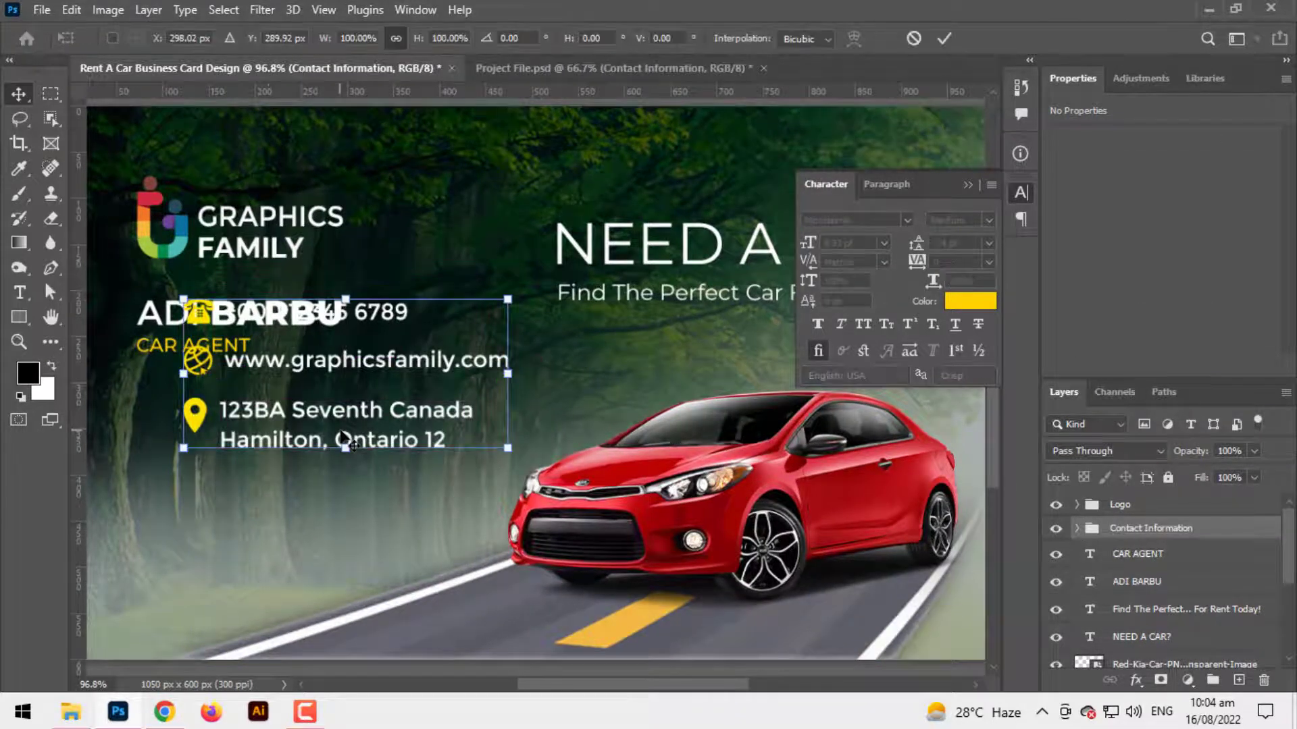
Move the Contact Information group down-left beneath CAR AGENT, clear of the name
{"action": "mouse_move", "coordinate": [235, 385]}
{"action": "left_mouse_down"}
{"action": "mouse_move", "coordinate": [191, 495]}
{"action": "mouse_move", "coordinate": [194, 467]}
{"action": "left_mouse_up"}
{"action": "key", "text": "Return"}
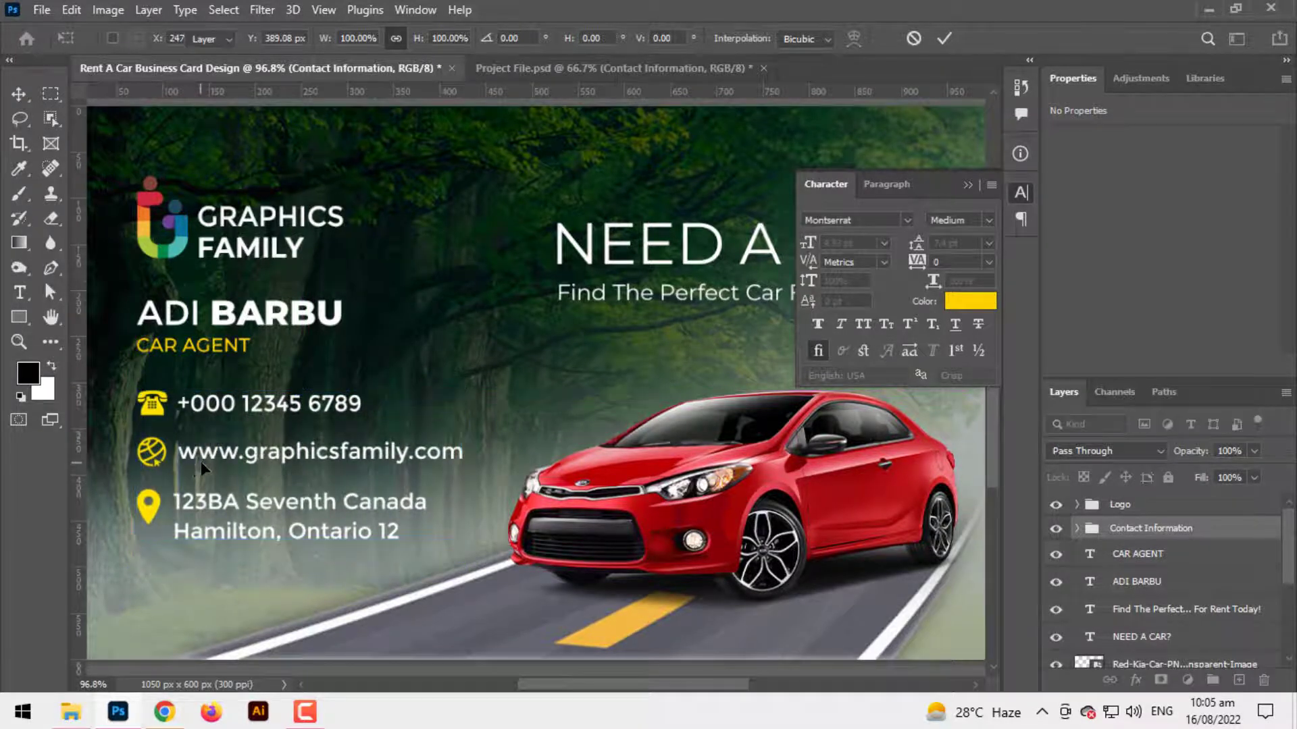
{"action": "left_click", "coordinate": [1141, 559]}
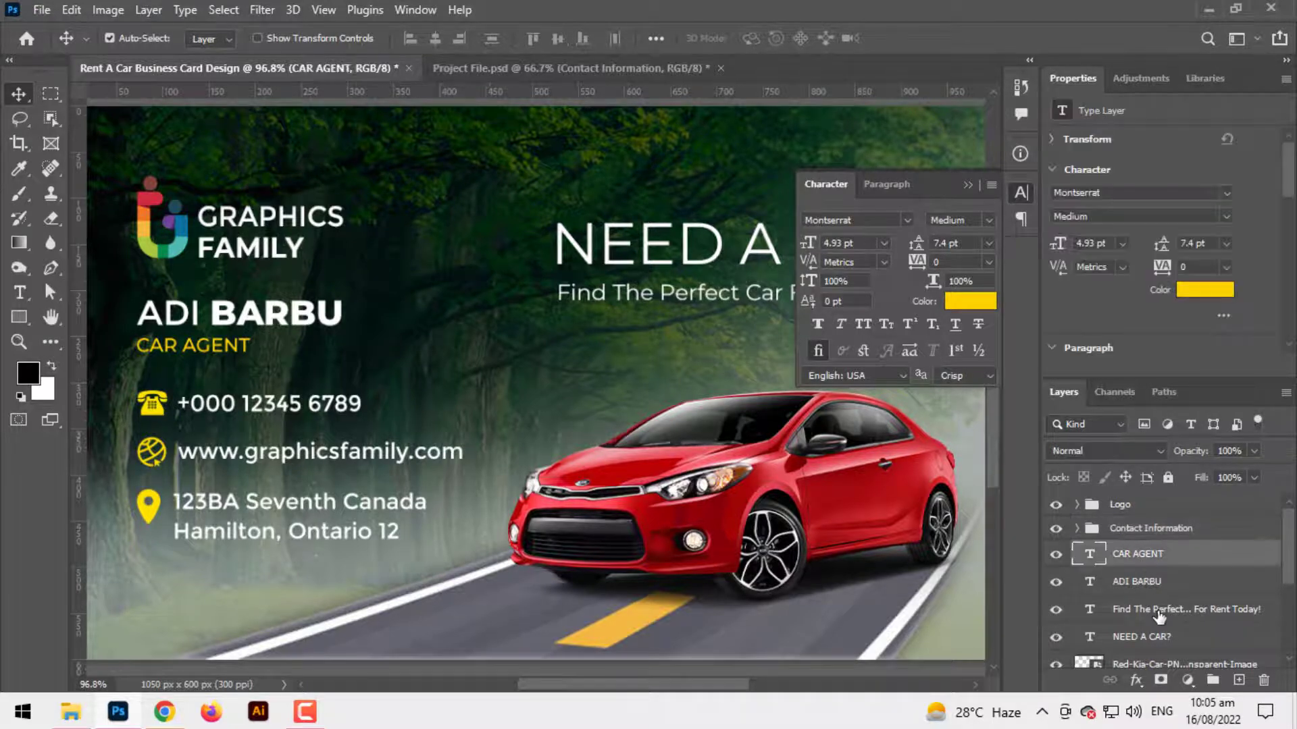
{"action": "left_click", "coordinate": [1163, 585], "text": "shift"}
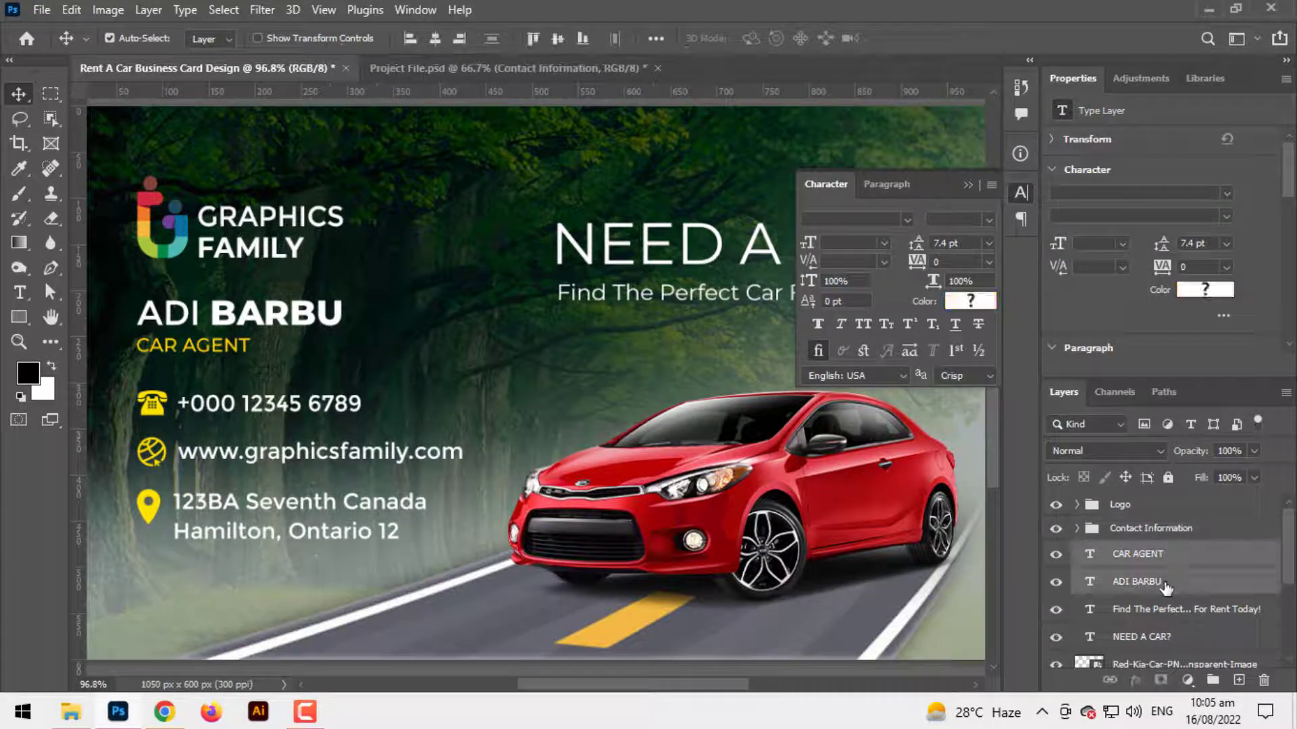
{"action": "left_click", "coordinate": [1212, 680]}
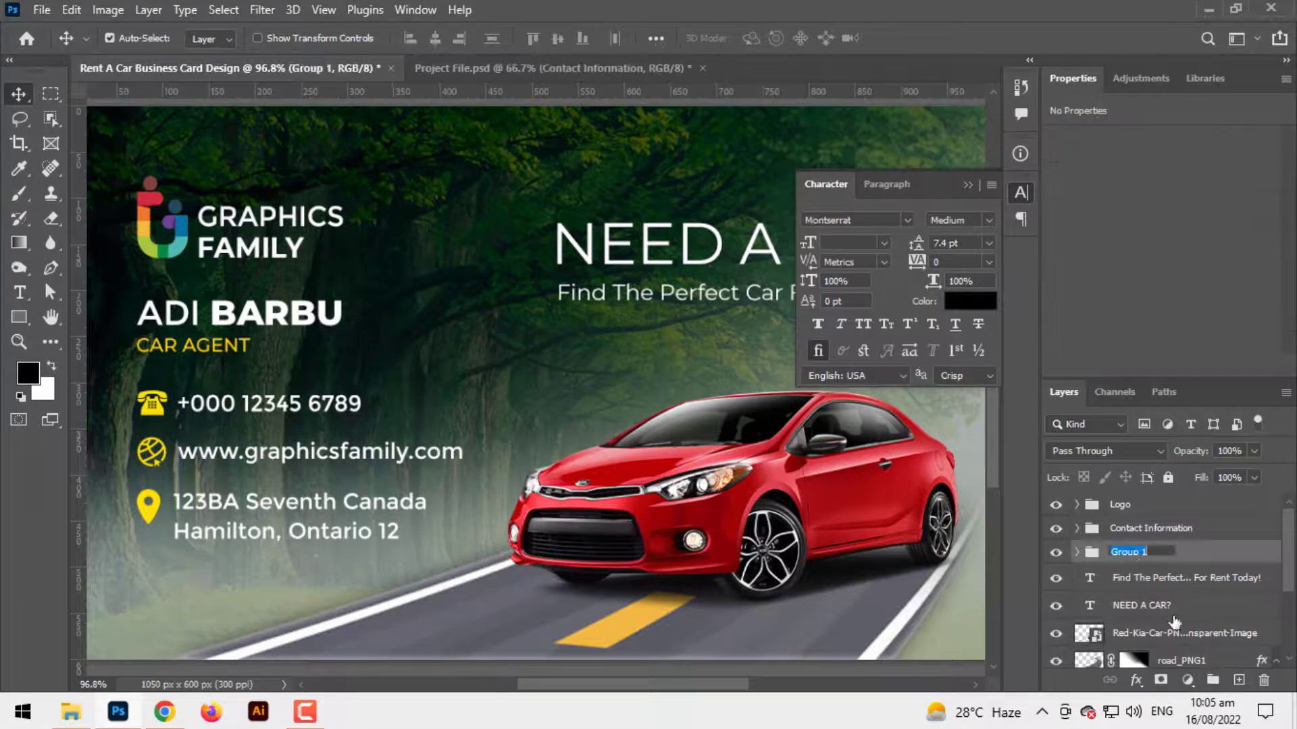
{"action": "type", "text": "c"}
{"action": "key", "text": "Return"}
Align the left edges of the Logo, Contact Information and Owner Name groups
{"action": "left_click", "coordinate": [1152, 506], "text": "shift"}
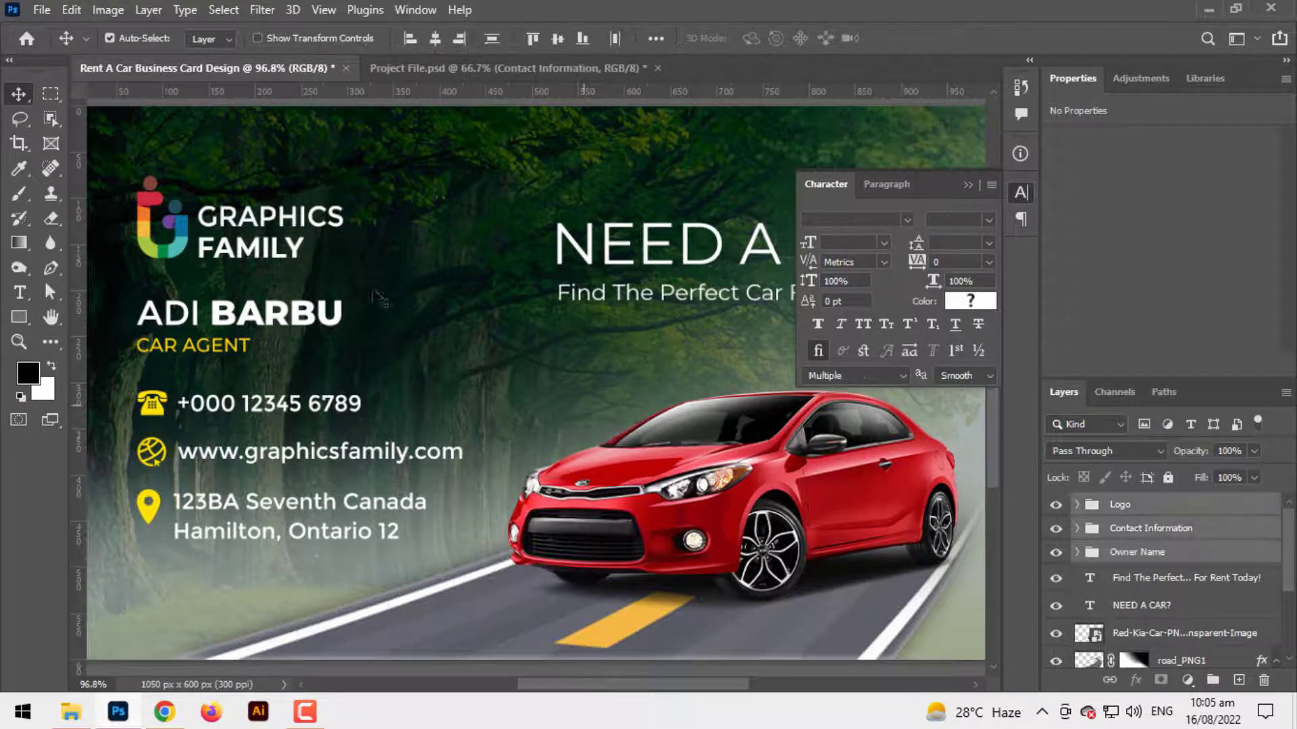
{"action": "left_click", "coordinate": [490, 44]}
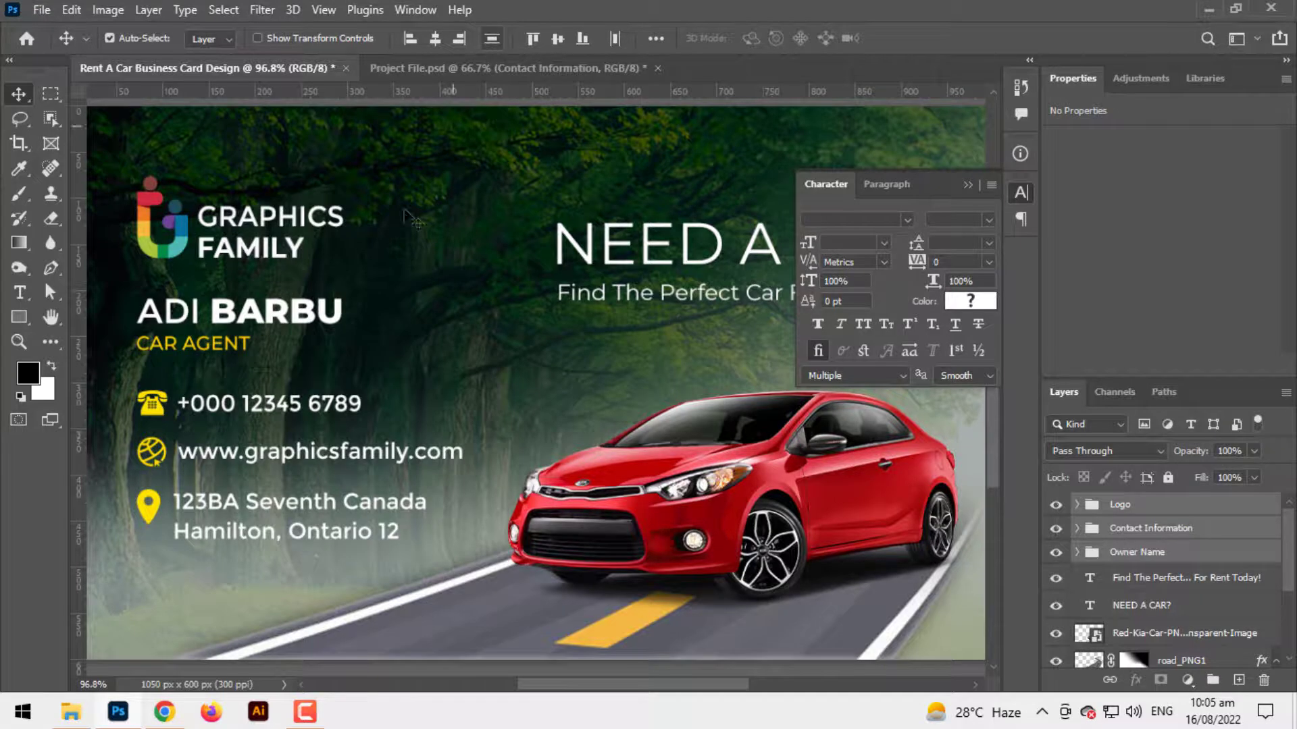
{"action": "scroll", "coordinate": [412, 297], "scroll_direction": "down", "scroll_amount": 3}
{"action": "key", "text": "ctrl+t"}
Shift the left-side block up slightly, scale it to about 102%, and collapse the Character panel
{"action": "left_click_drag", "start_coordinate": [328, 324], "coordinate": [315, 314]}
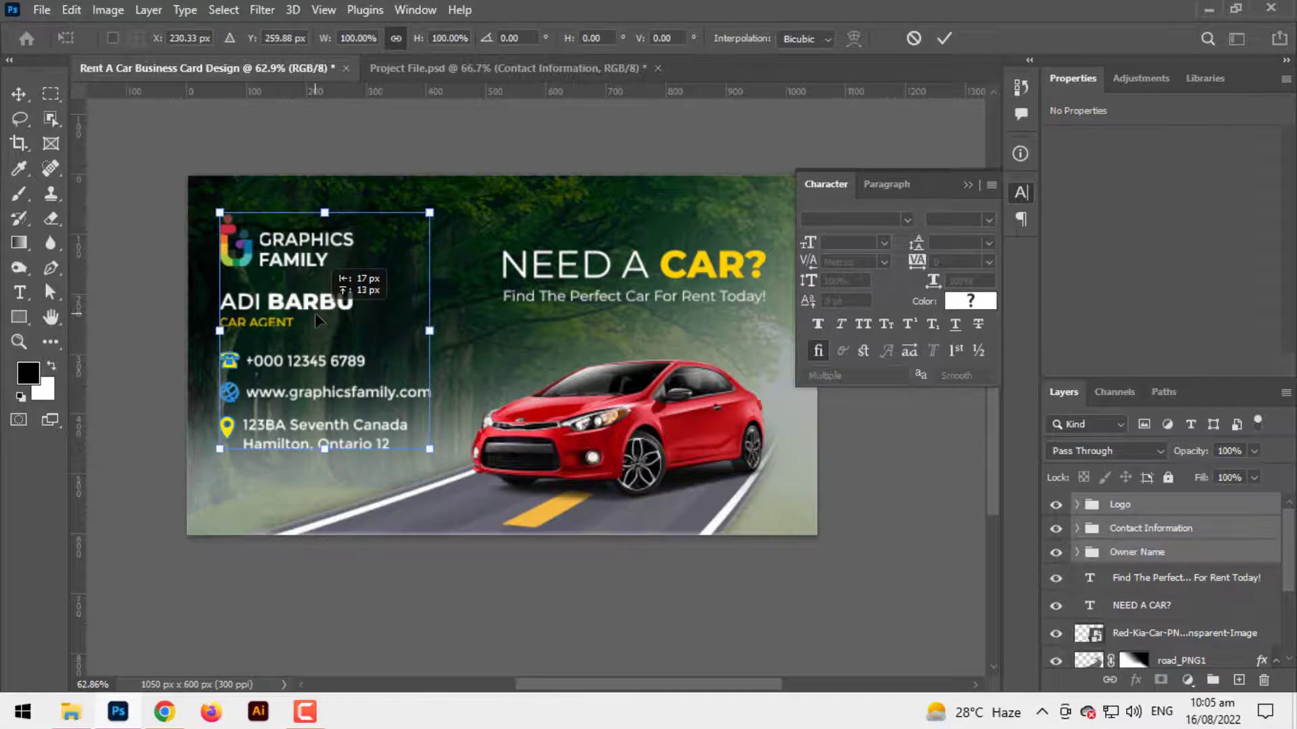
{"action": "left_click_drag", "start_coordinate": [430, 449], "coordinate": [443, 453]}
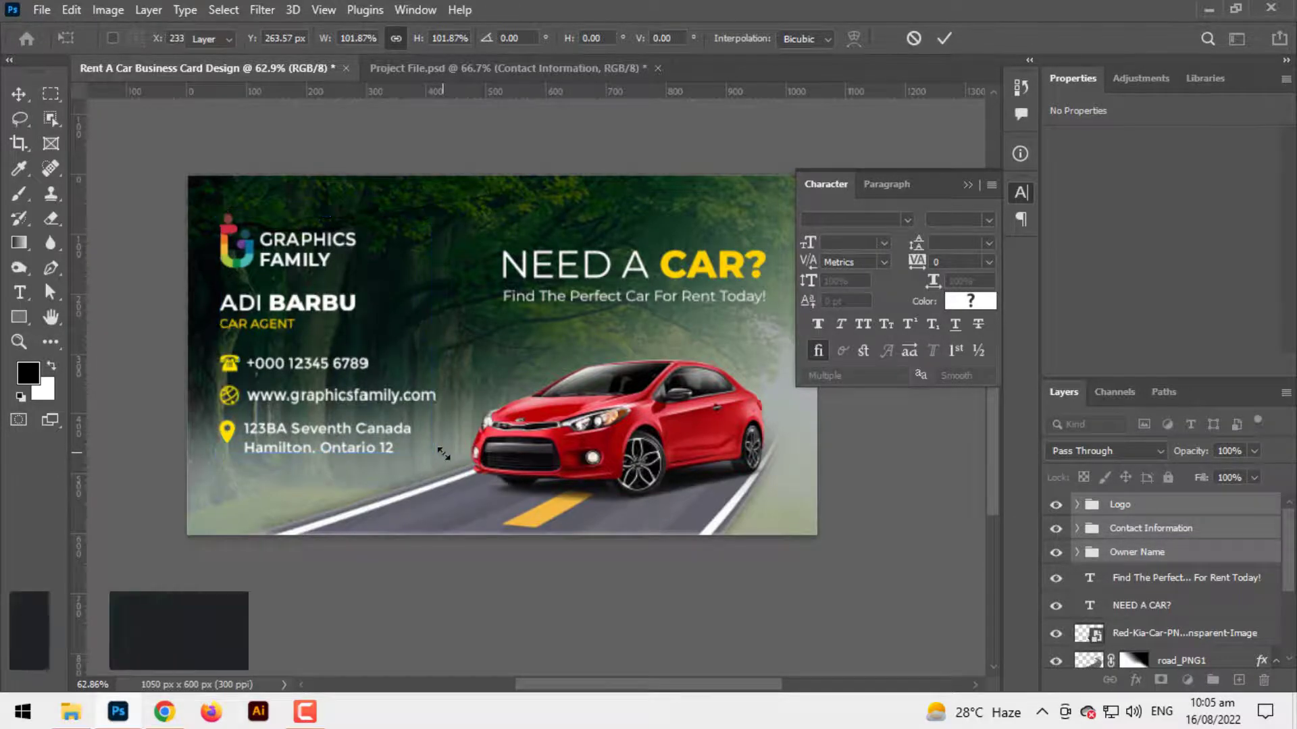
{"action": "key", "text": "Return"}
{"action": "scroll", "coordinate": [419, 277], "scroll_direction": "up", "scroll_amount": 3}
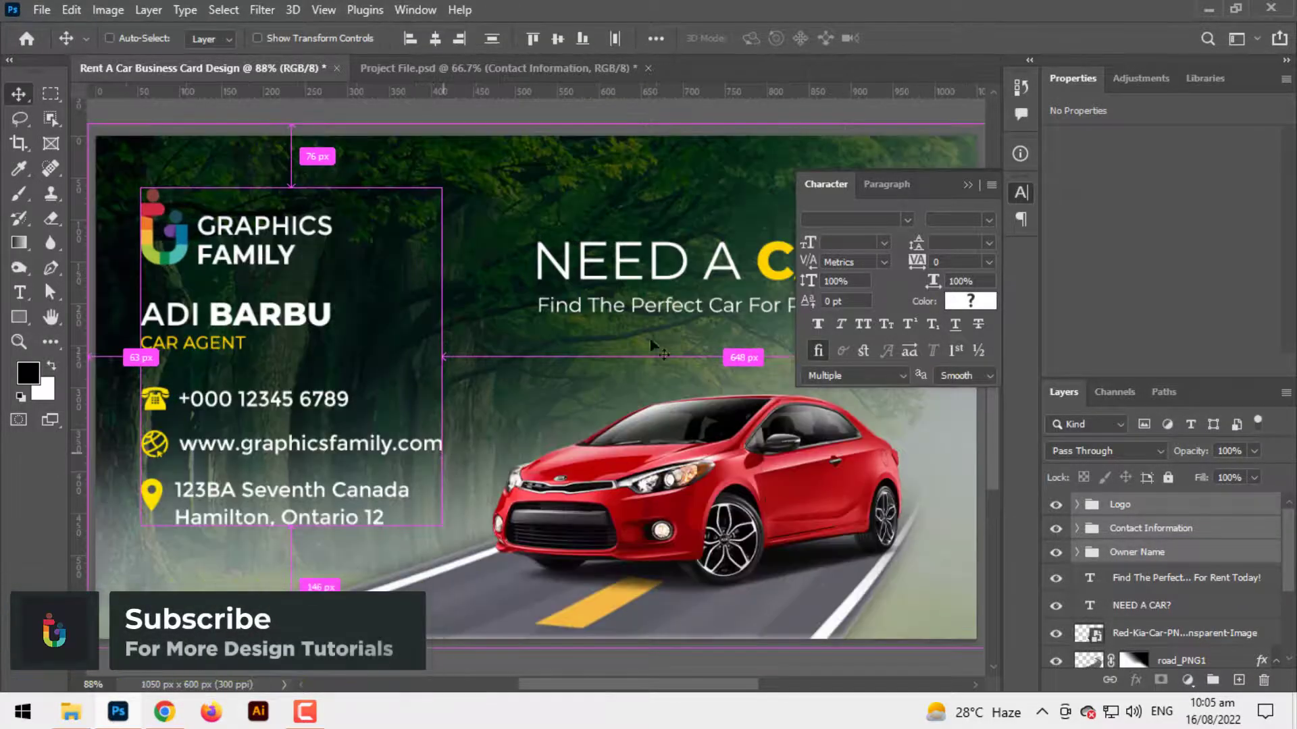
{"action": "key", "text": "ctrl"}
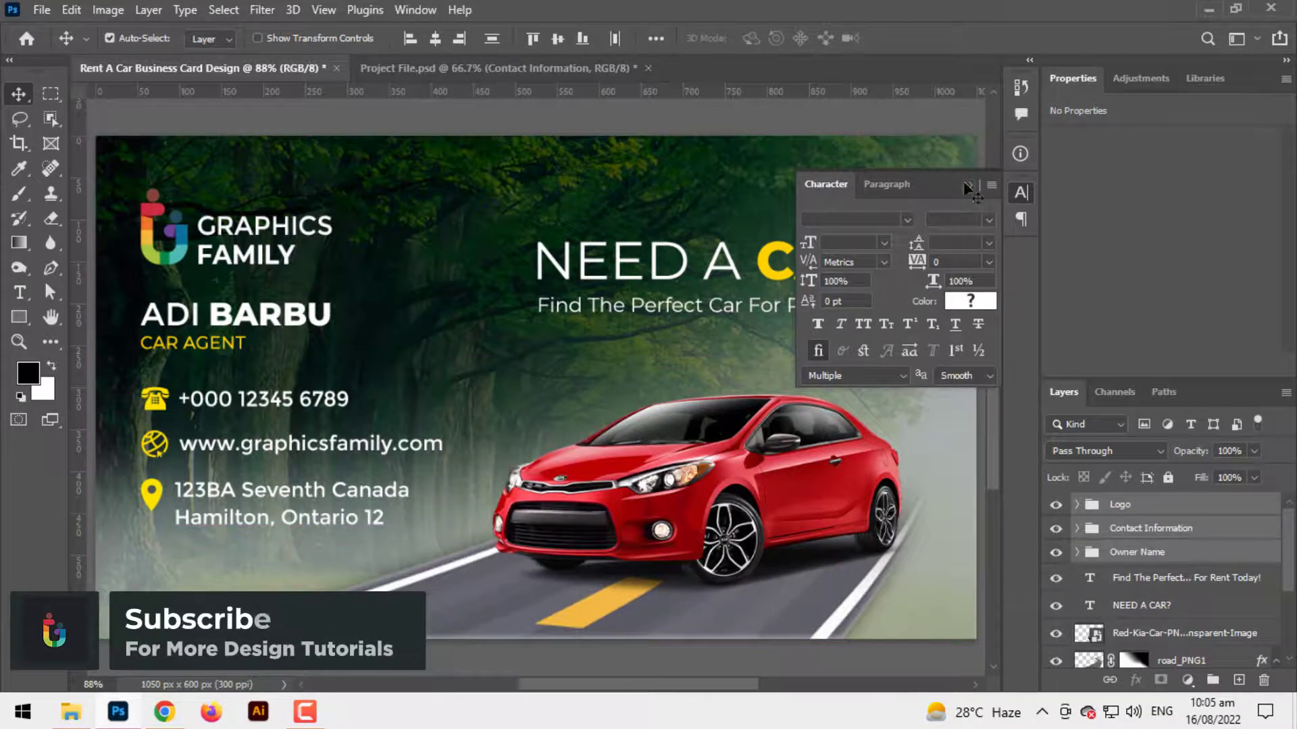
{"action": "left_click", "coordinate": [966, 184]}
{"action": "scroll", "coordinate": [722, 432], "scroll_direction": "down", "scroll_amount": 2}
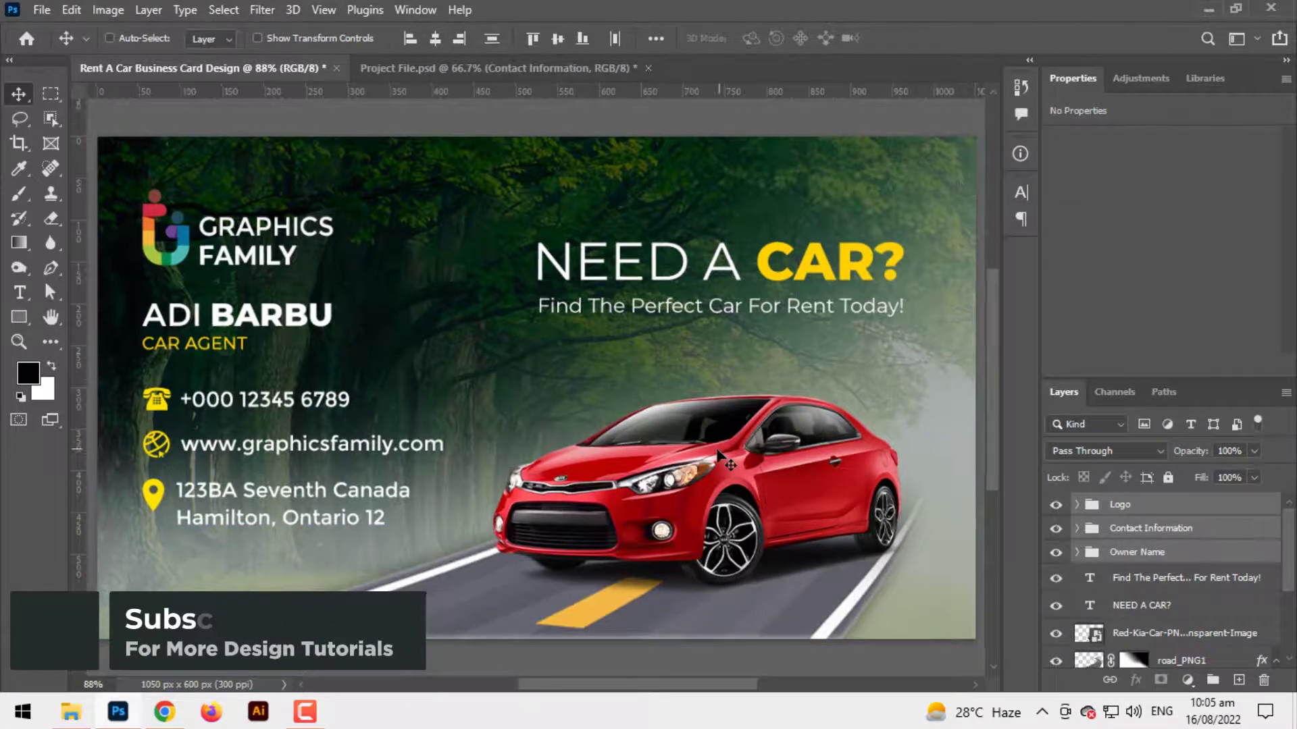